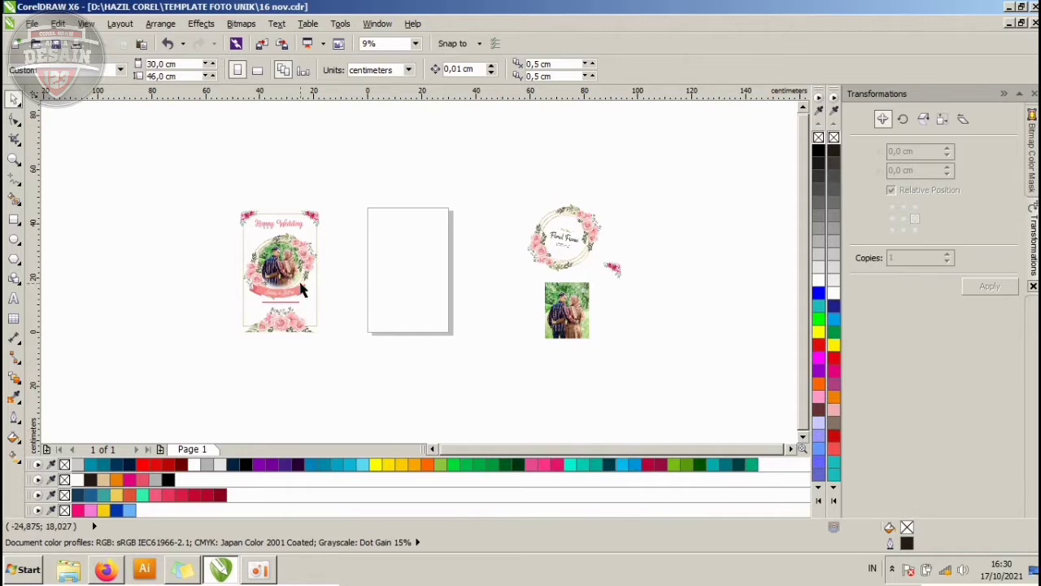
- Examine the finished Happy Wedding sample, including its corner flowers, border, photo wreath and name ribbon, alongside the blank page and source images
scroll(301, 289, "up", 2)
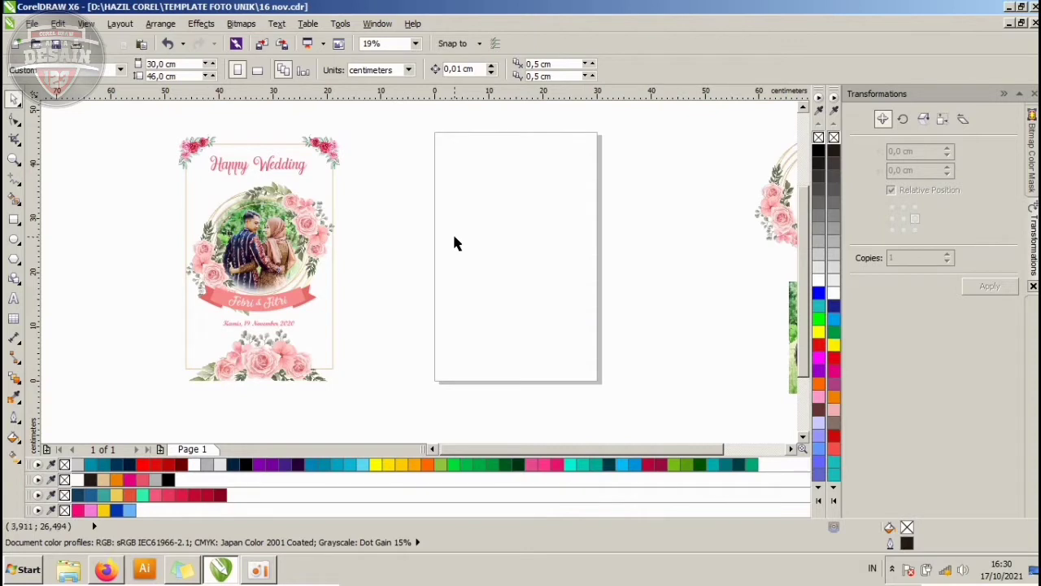
scroll(78, 134, "up", 1)
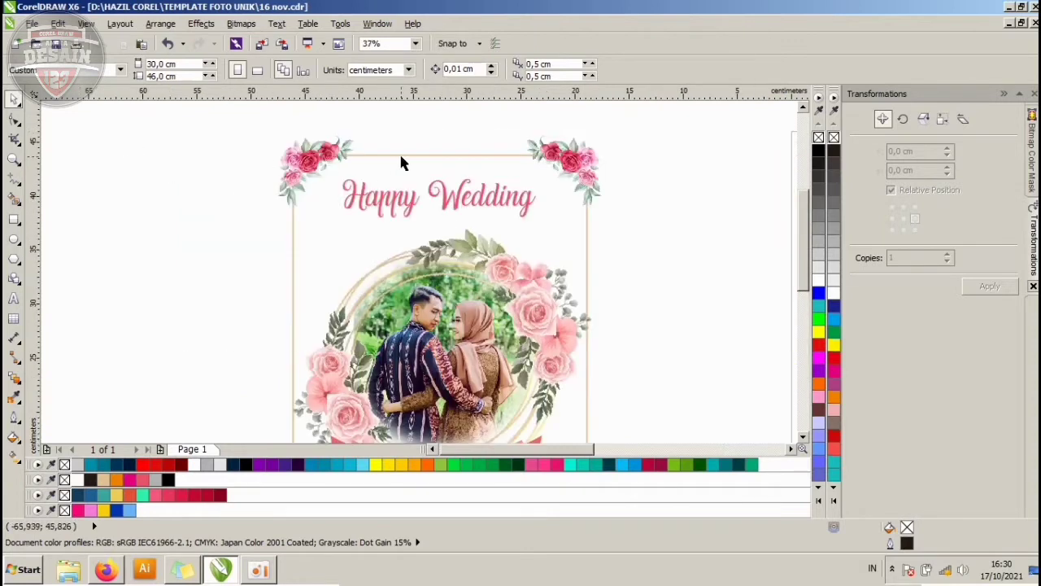
scroll(417, 152, "down", 1)
left_click(14, 159)
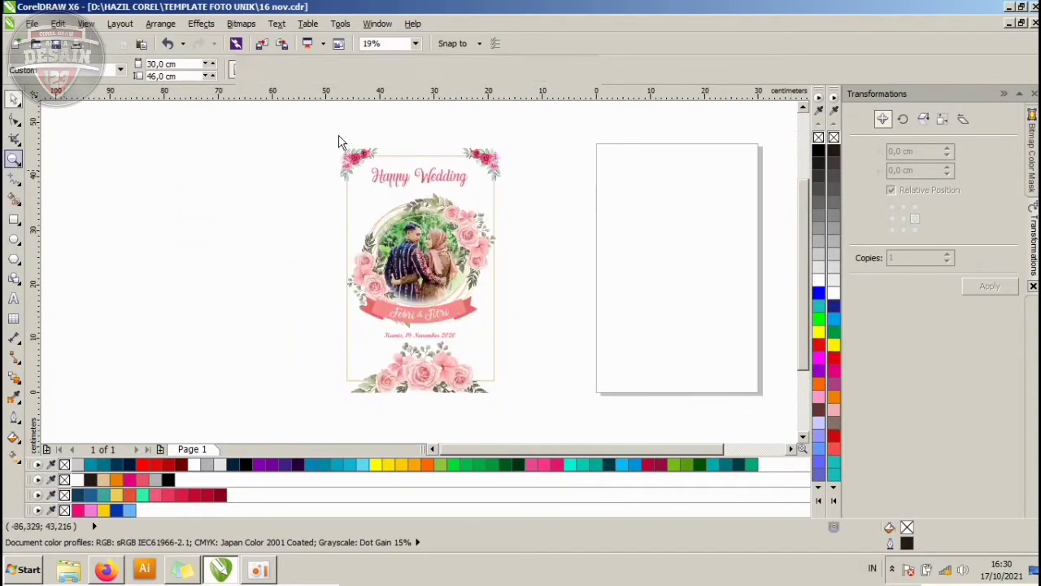
left_click_drag(312, 134, 511, 373)
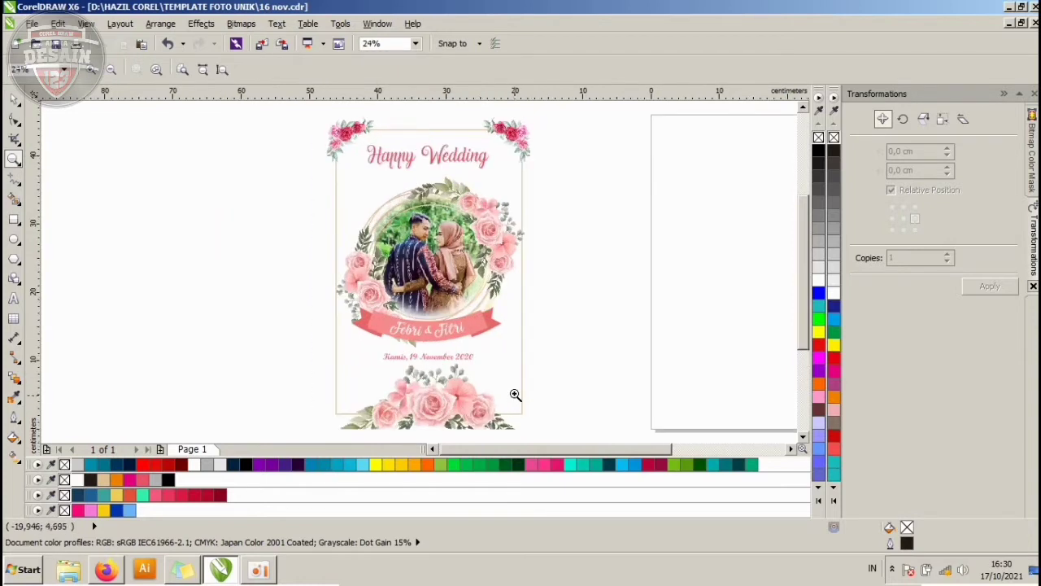
left_click(14, 99)
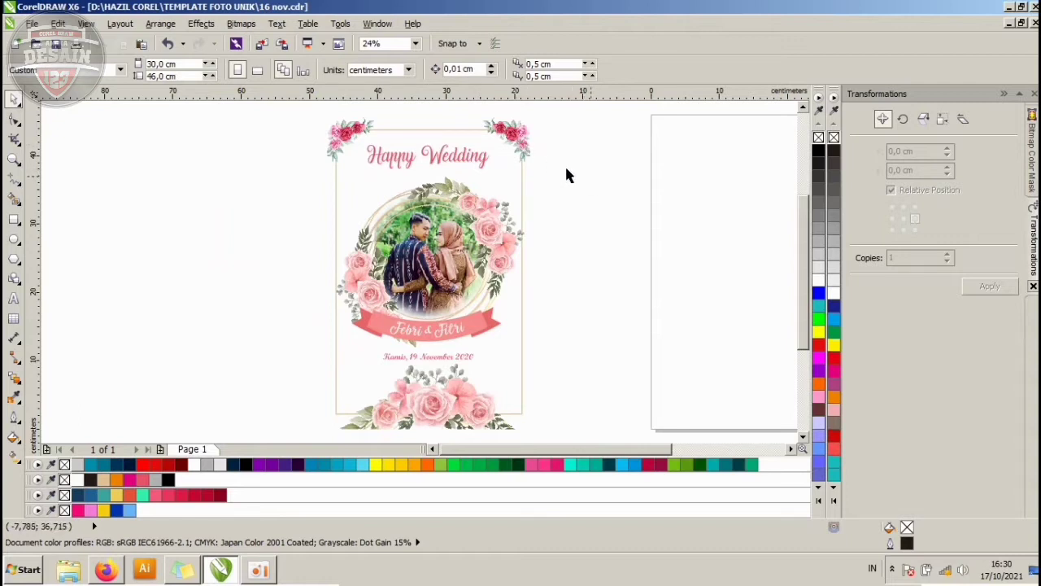
left_click(528, 148)
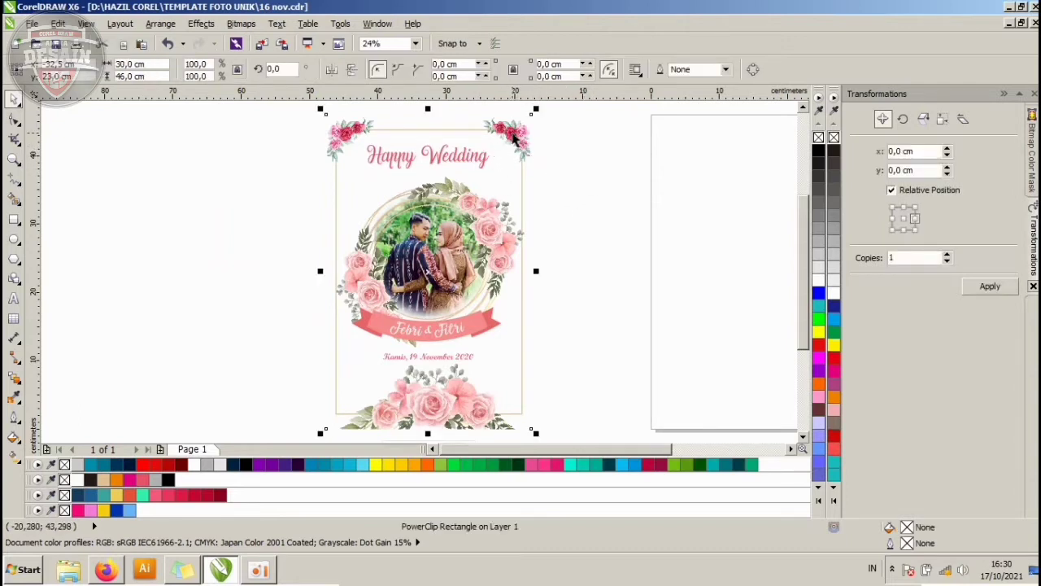
left_click(573, 144)
left_click(516, 142)
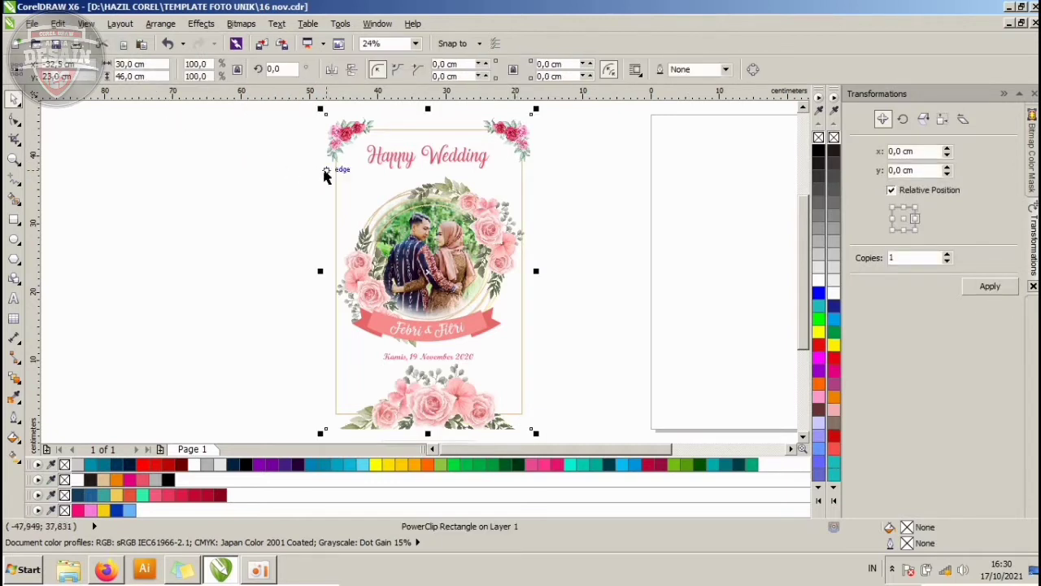
left_click(256, 160)
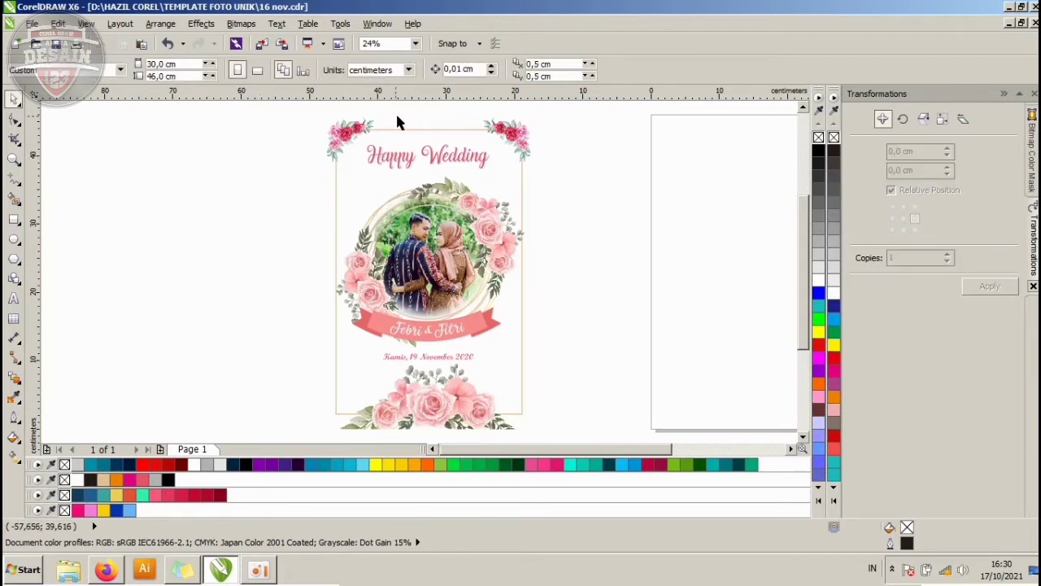
left_click(400, 140)
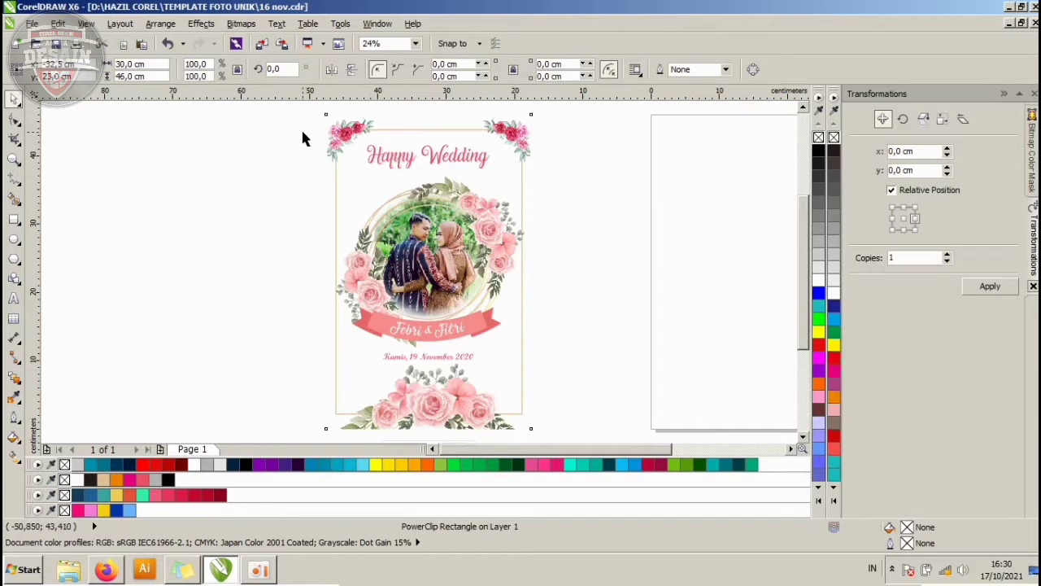
key("Escape")
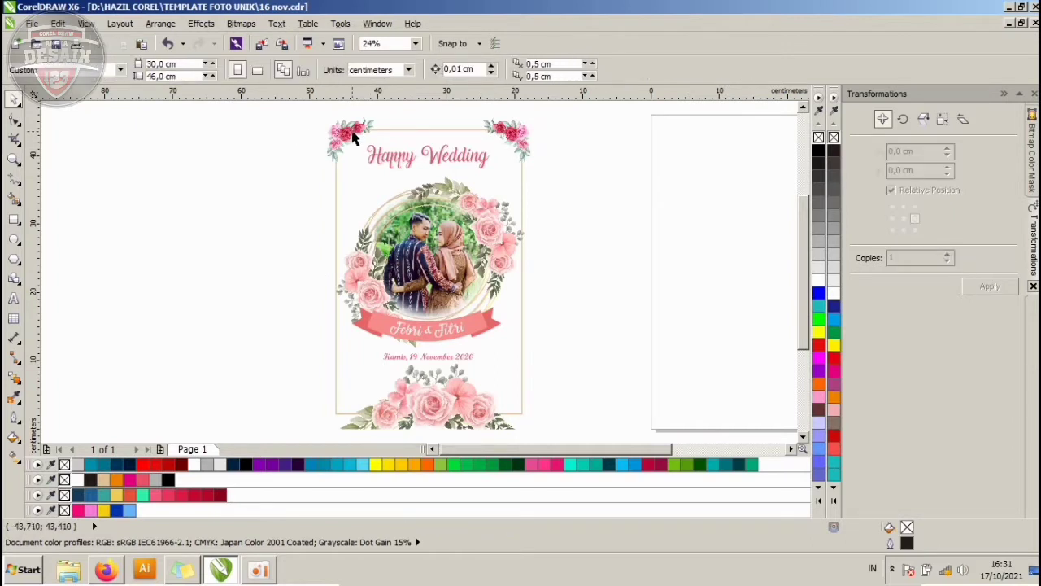
left_click(348, 136)
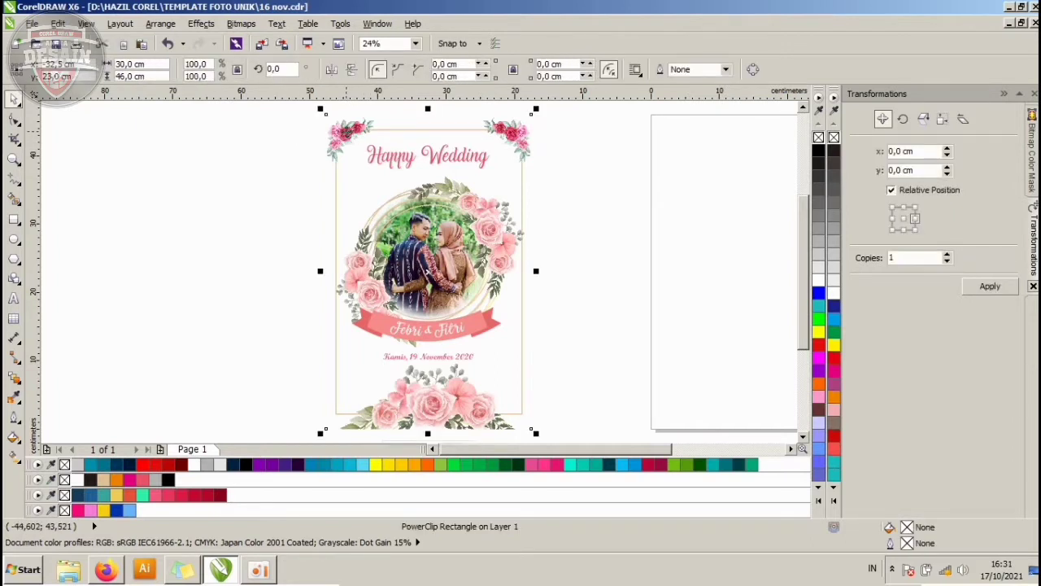
left_click(610, 176)
scroll(386, 181, "down", 2)
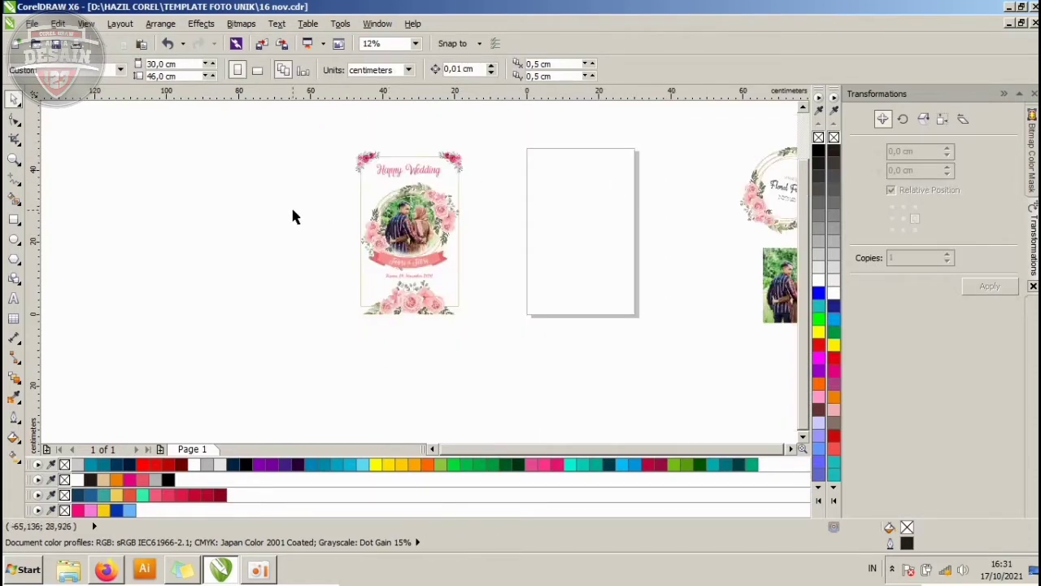
scroll(293, 213, "down", 2)
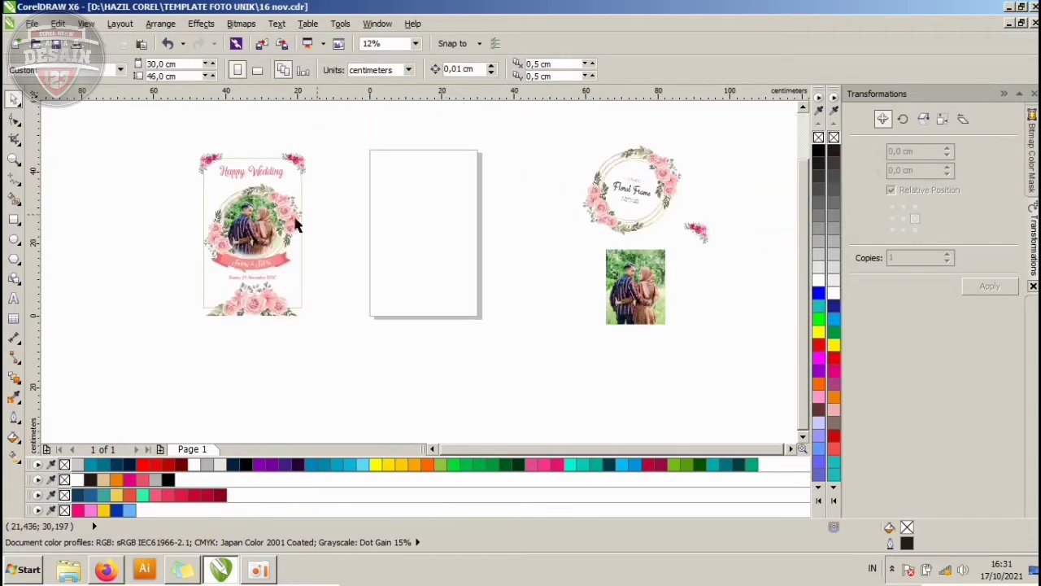
scroll(237, 228, "up", 2)
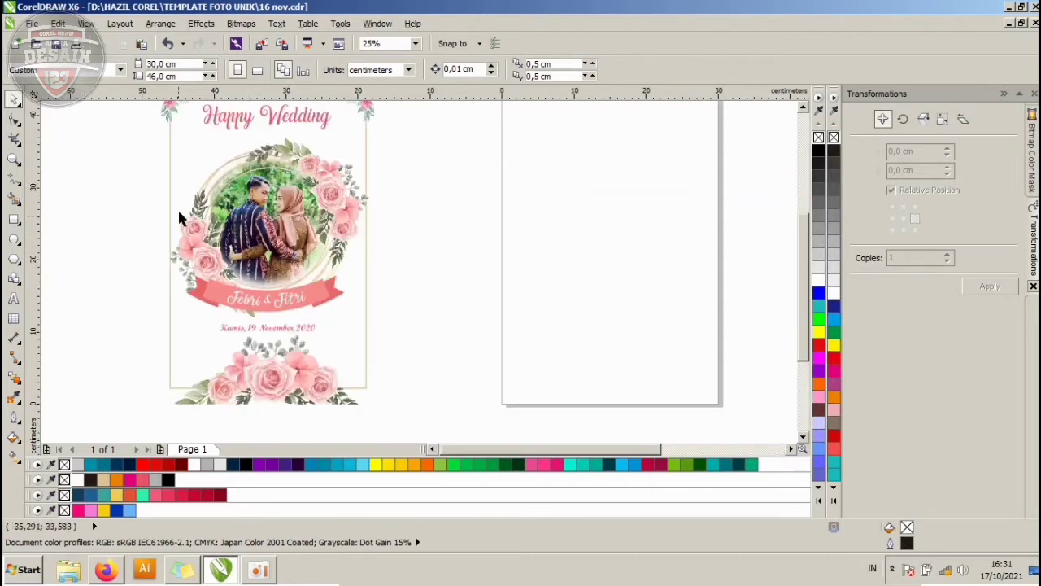
scroll(346, 171, "down", 2)
scroll(358, 171, "up", 2)
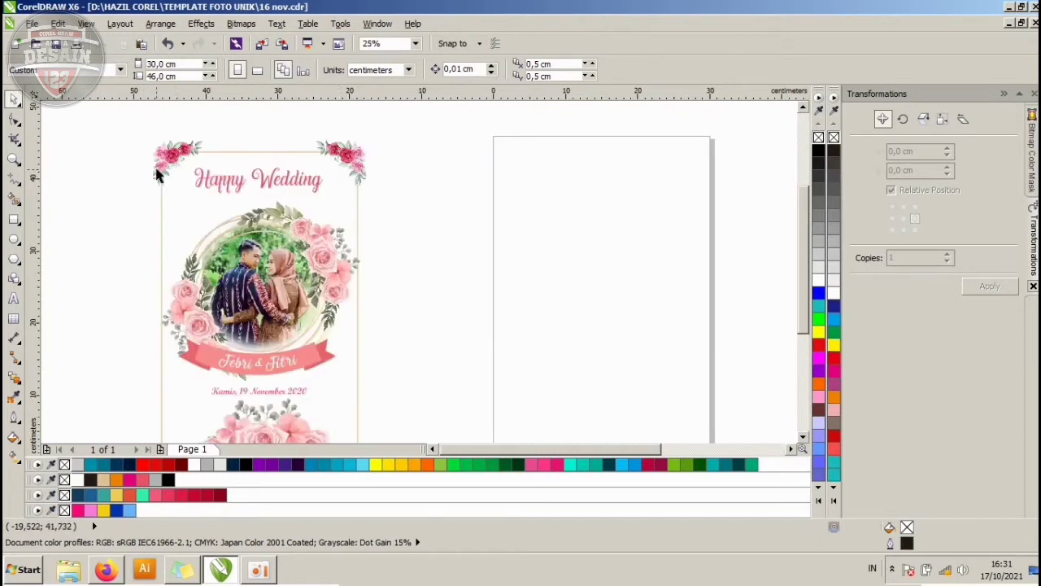
scroll(159, 205, "down", 1)
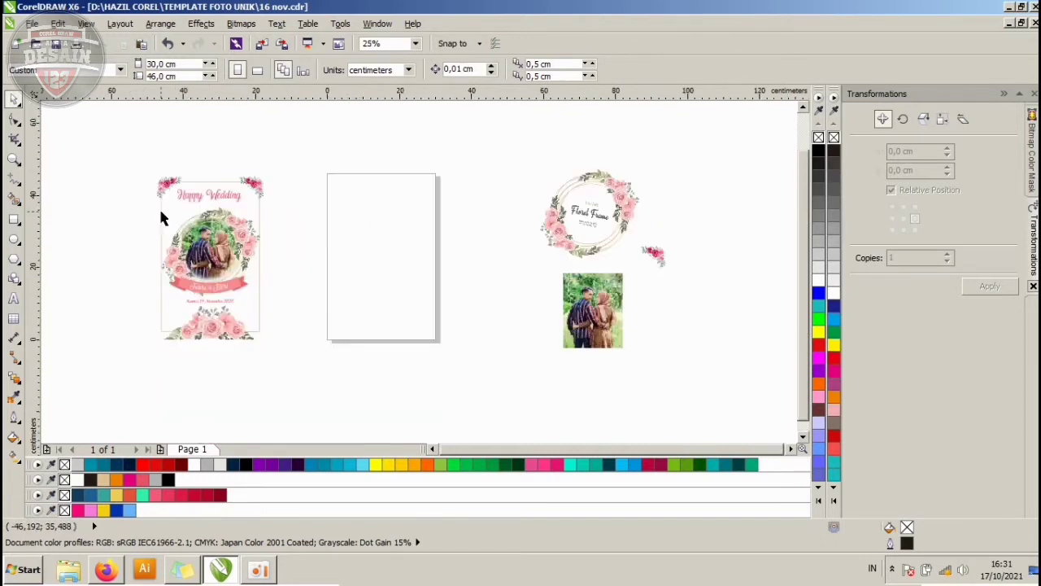
- Move the circular floral frame next to the blank page and the small rose corner ornament beside the frame
left_click_drag(542, 234, 445, 221)
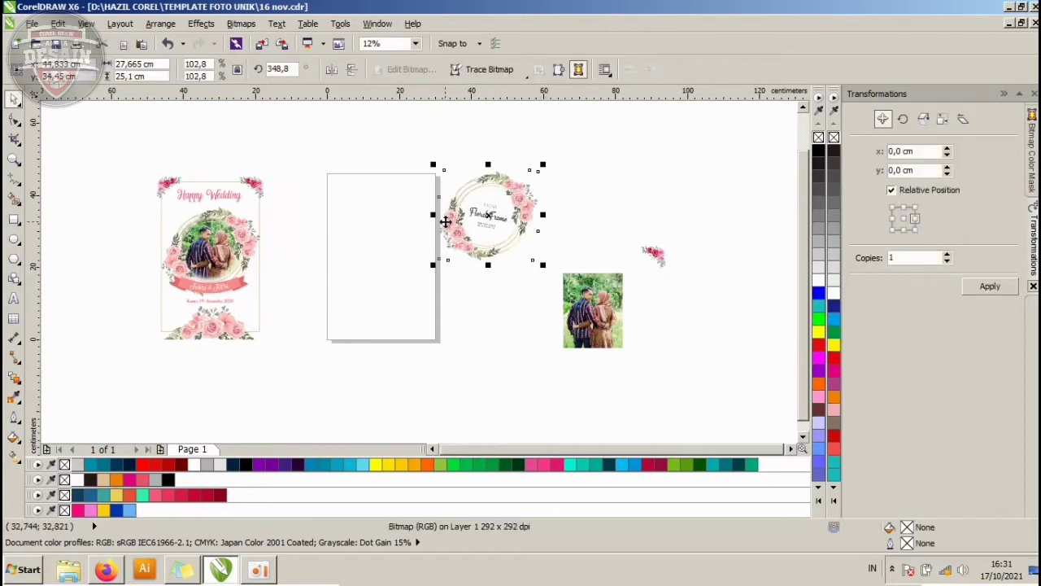
left_click(656, 252)
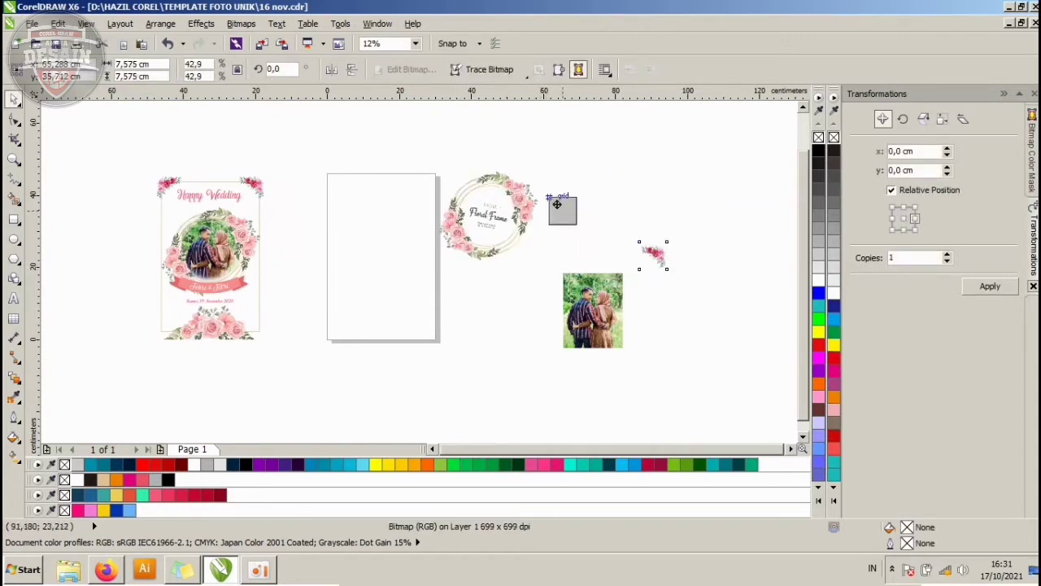
left_click_drag(556, 204, 556, 203)
left_click(661, 290)
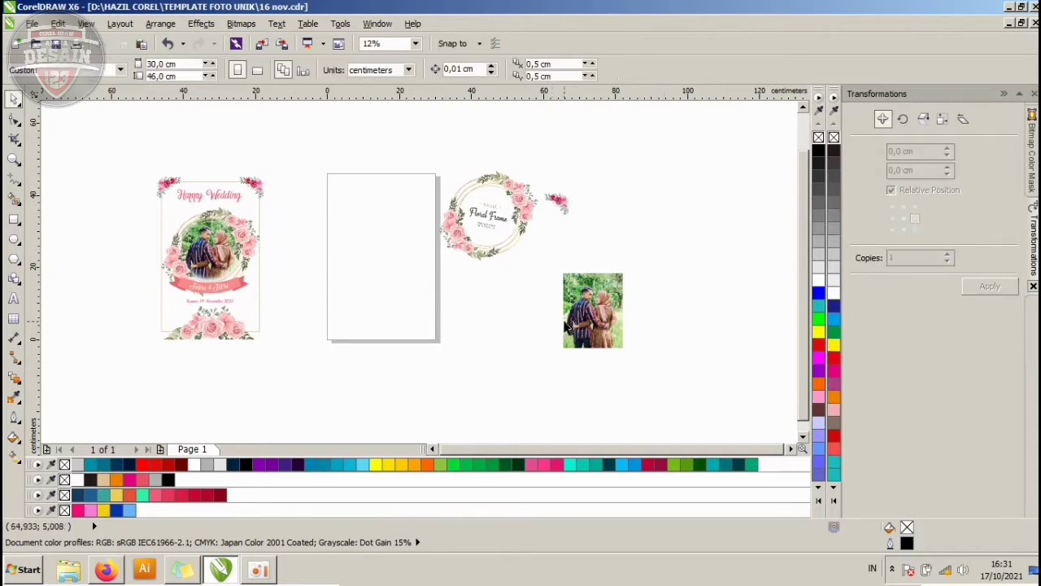
left_click(564, 320)
left_click(479, 311)
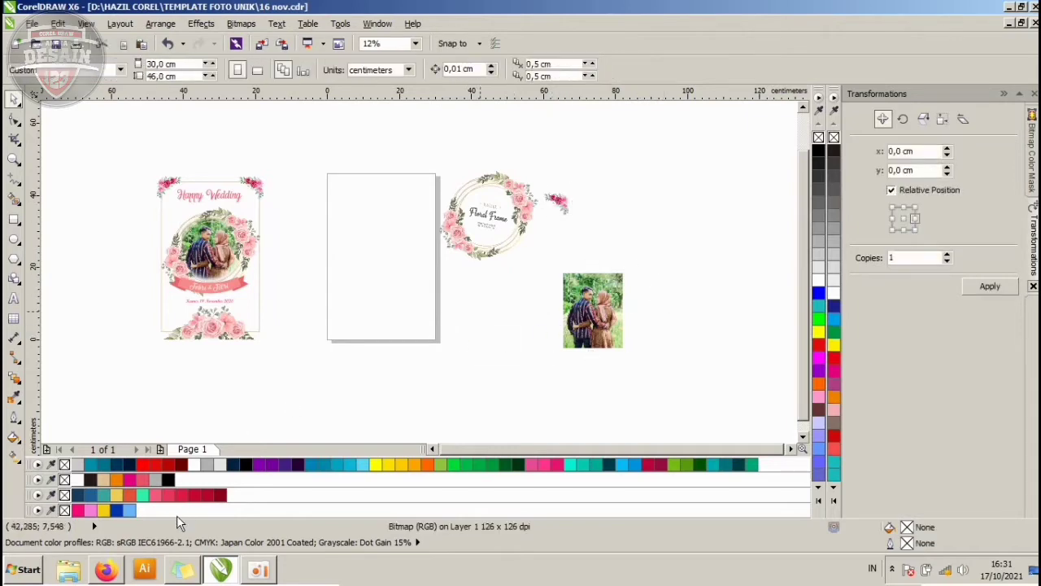
- Switch to Firefox and review the Pngtree pages for the rose decoration and the Vintage Wedding Watercolor Flower Frame
left_click(108, 570)
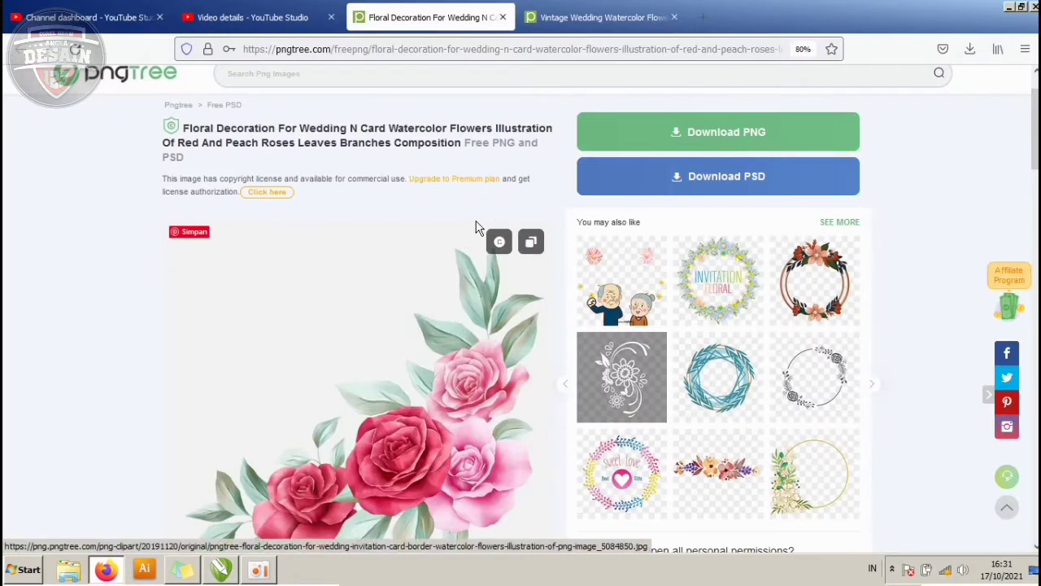
scroll(521, 147, "down", 2)
left_click(594, 17)
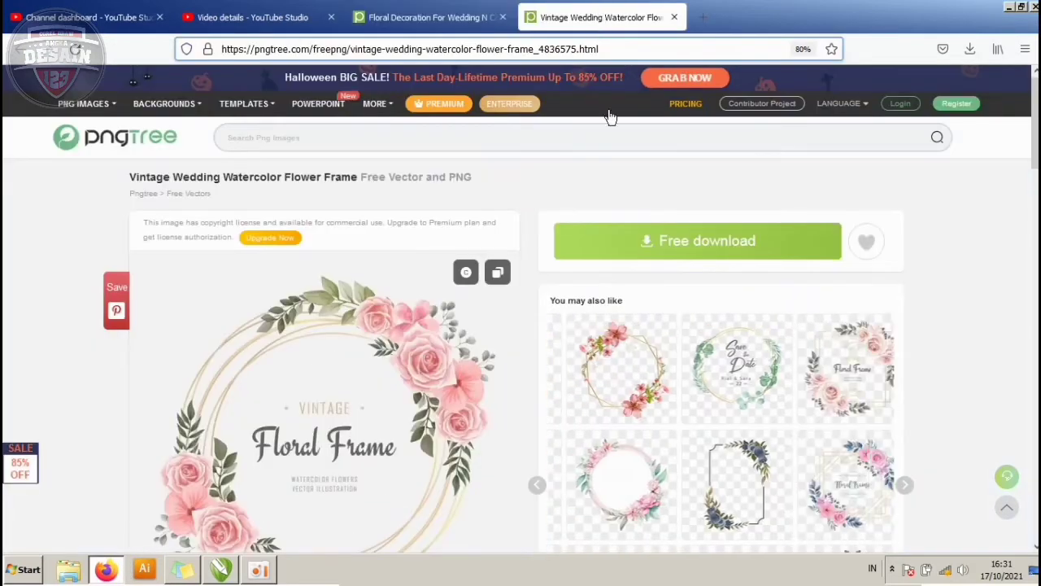
left_click(455, 13)
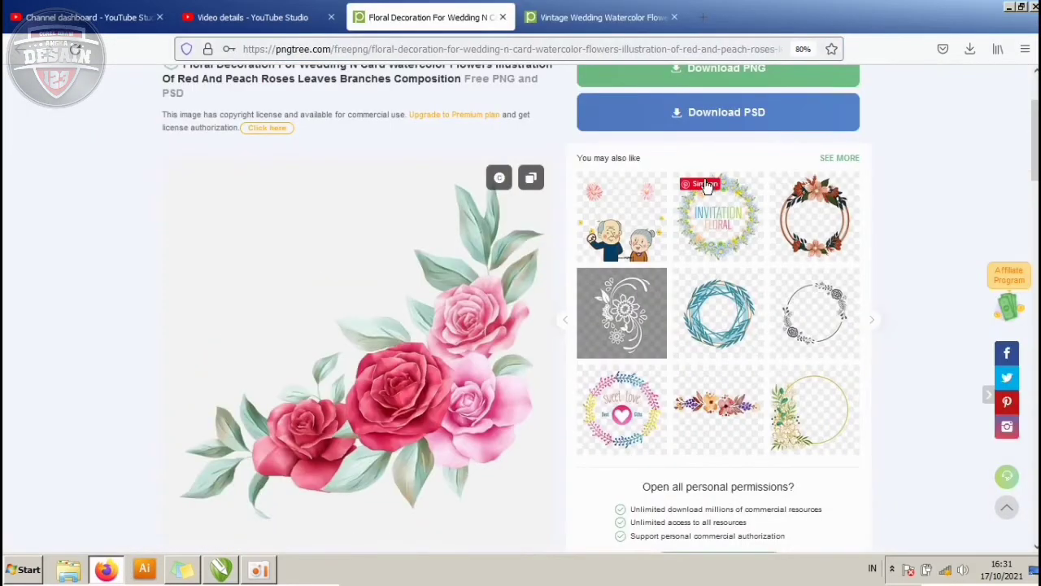
scroll(709, 154, "up", 3)
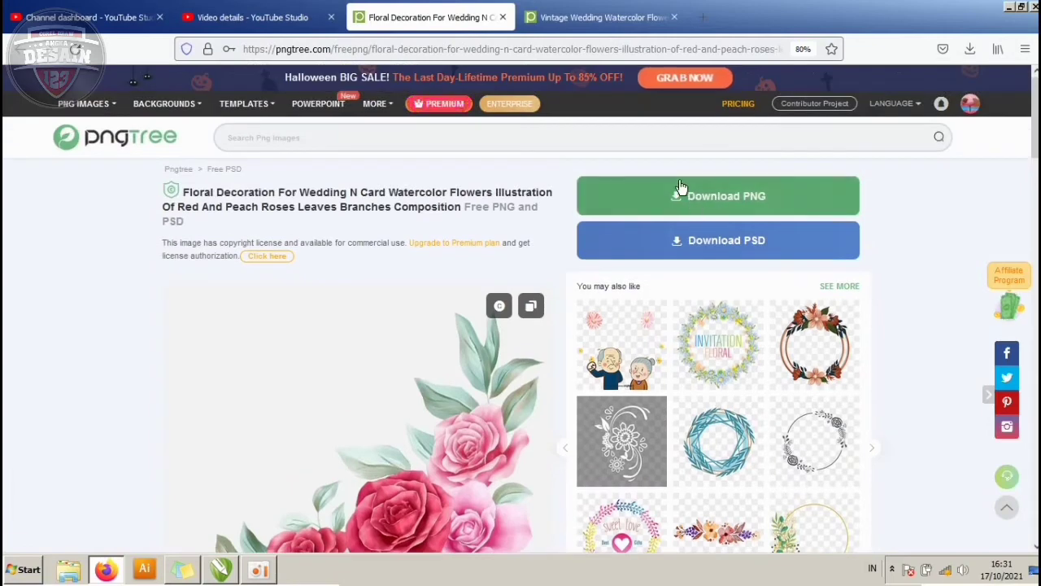
left_click(536, 10)
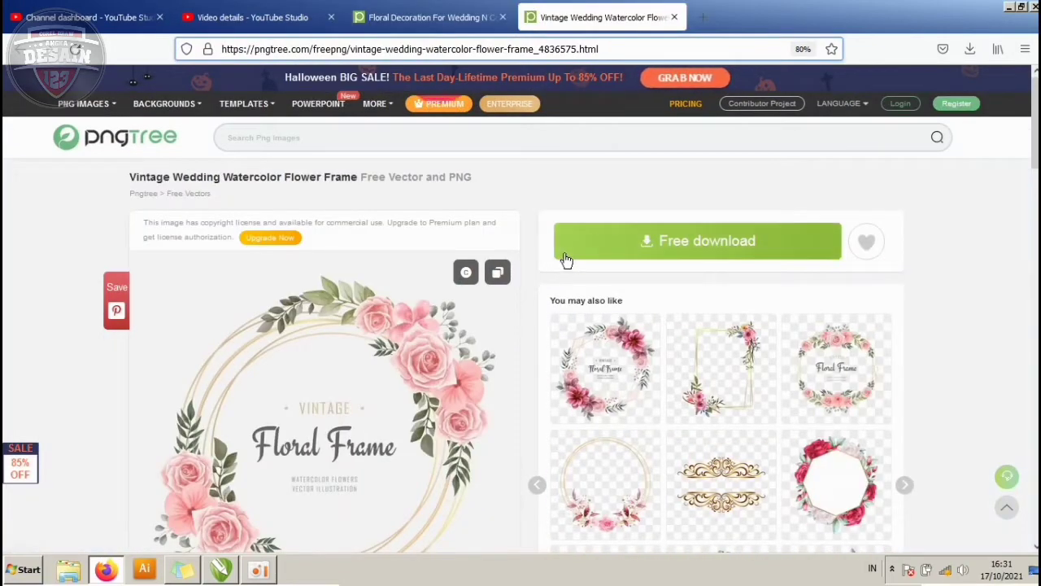
scroll(570, 253, "down", 1)
scroll(570, 252, "down", 2)
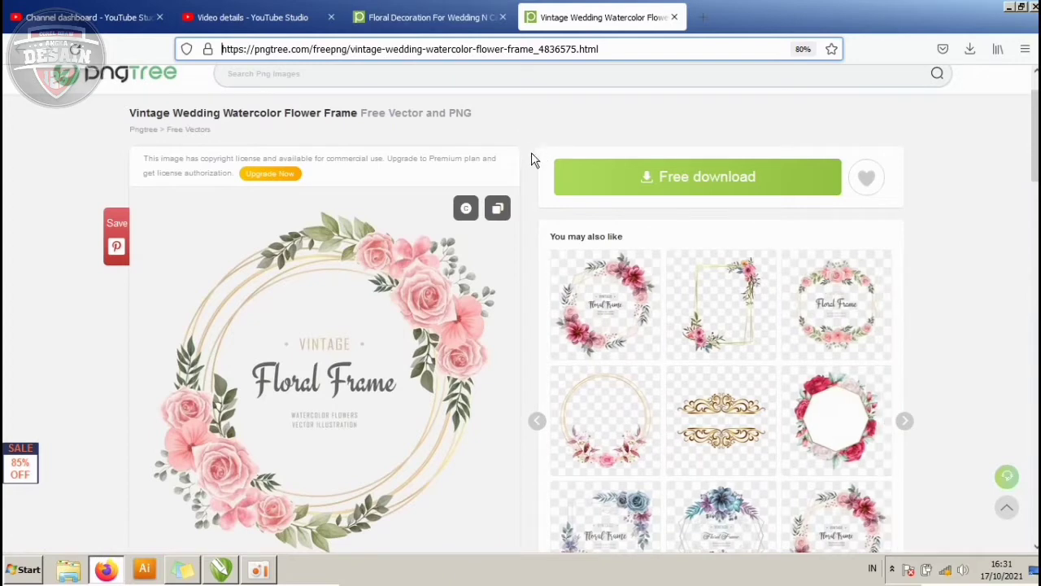
scroll(525, 223, "down", 3)
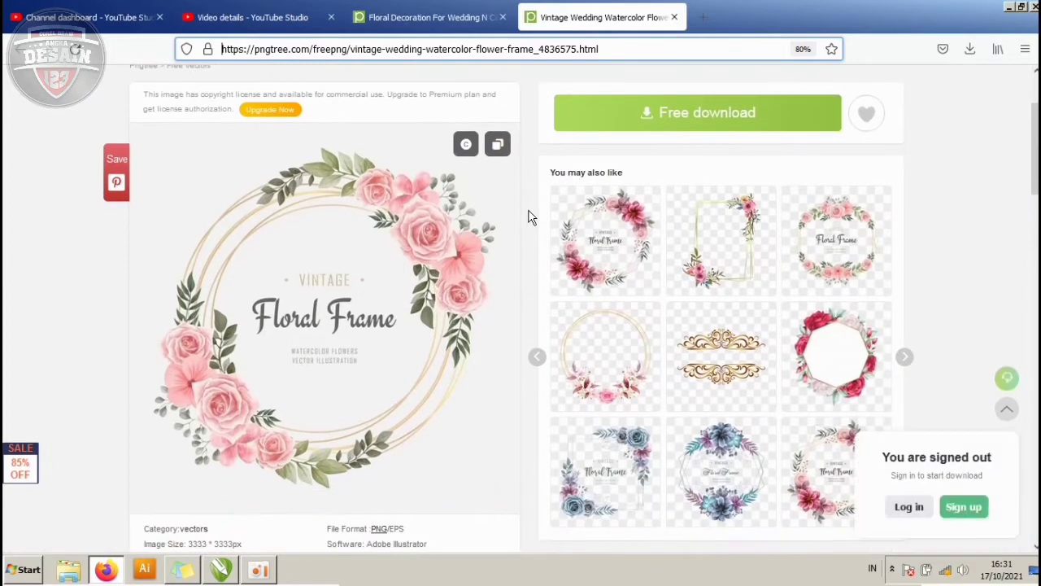
scroll(516, 95, "up", 3)
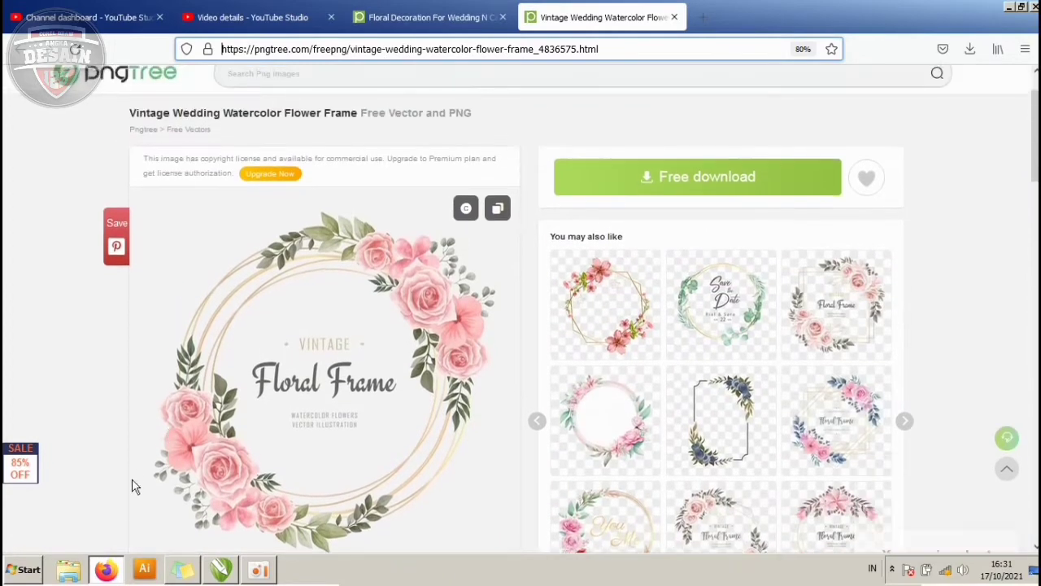
- Return to CorelDRAW, shift the floral frame slightly away from the page, and enlarge the rose ornament to about 22 cm beside it
left_click(238, 567)
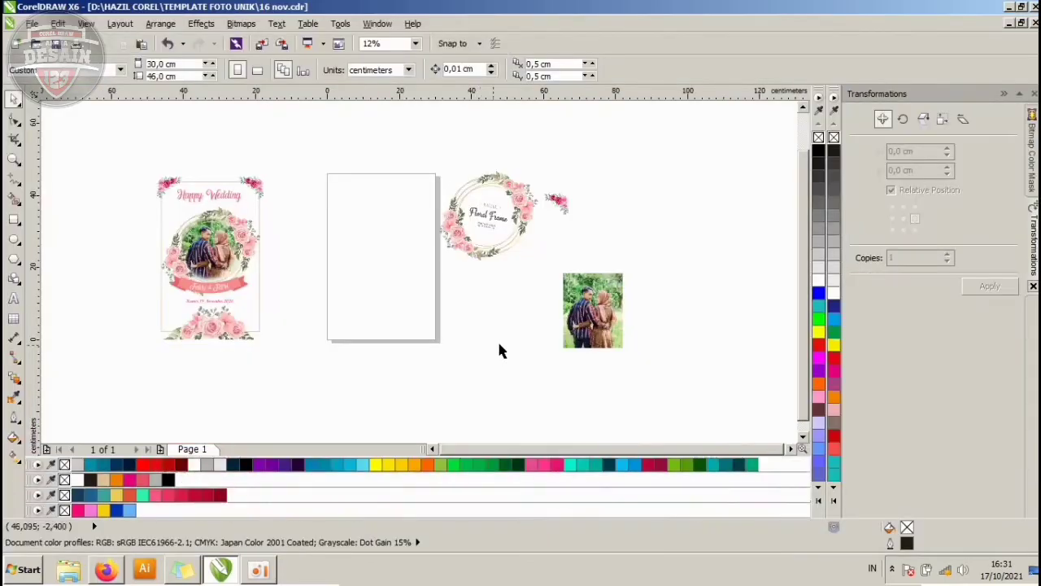
left_click(467, 220)
left_click_drag(502, 233, 510, 234)
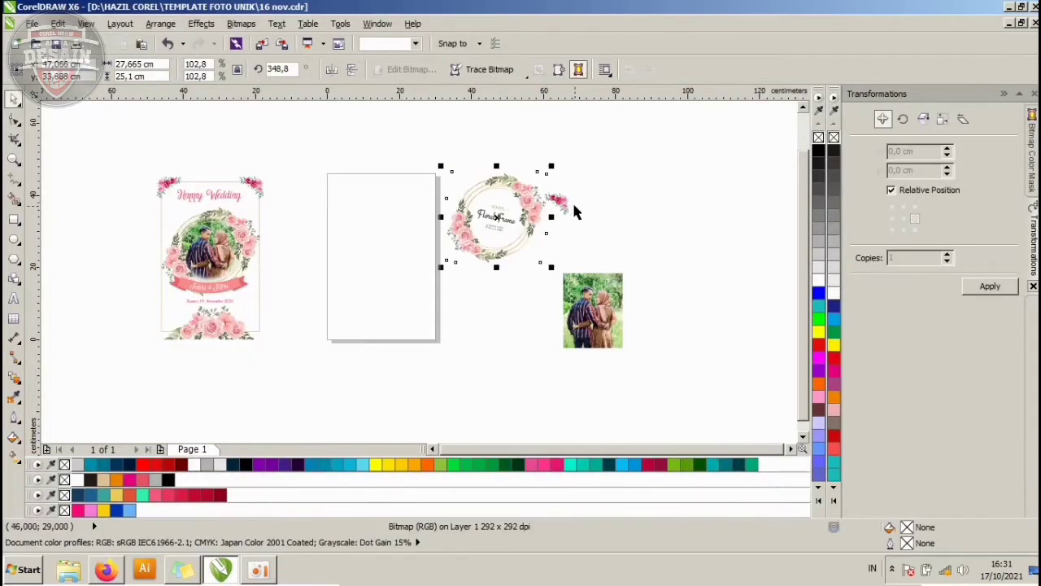
left_click(568, 199)
left_click_drag(575, 222, 595, 204)
- Inspect the floral frame and the enlarged rose ornament up close
scroll(502, 222, "up", 2)
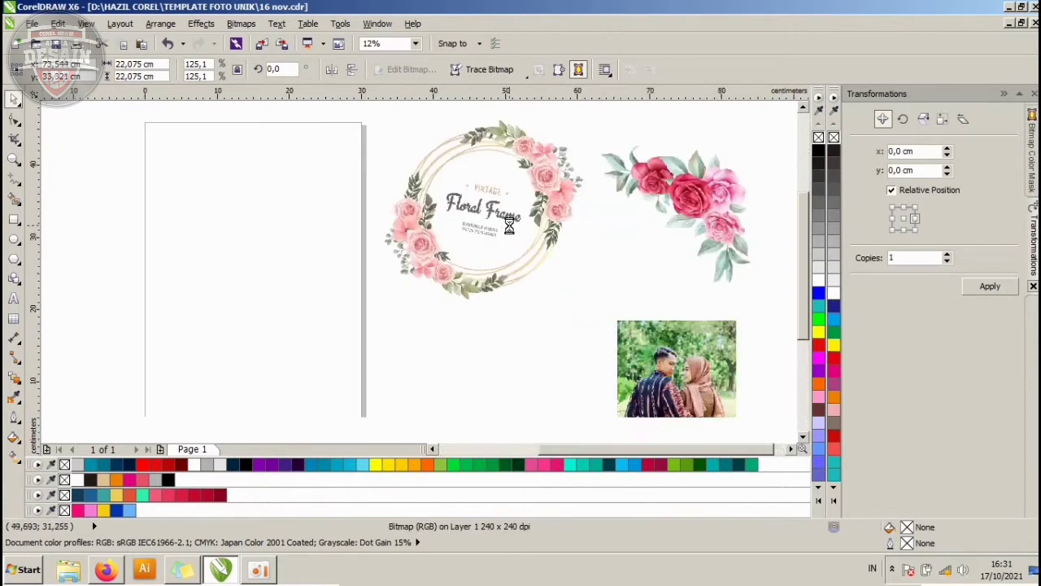
scroll(502, 222, "up", 3)
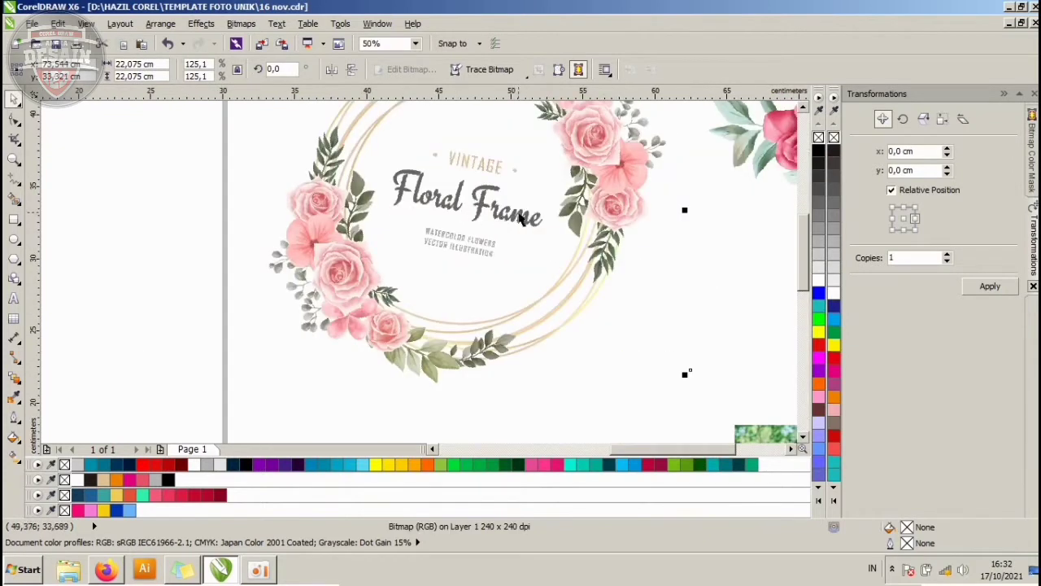
scroll(518, 217, "down", 1)
left_click(517, 190)
left_click(672, 203)
left_click(545, 266)
left_click(496, 316)
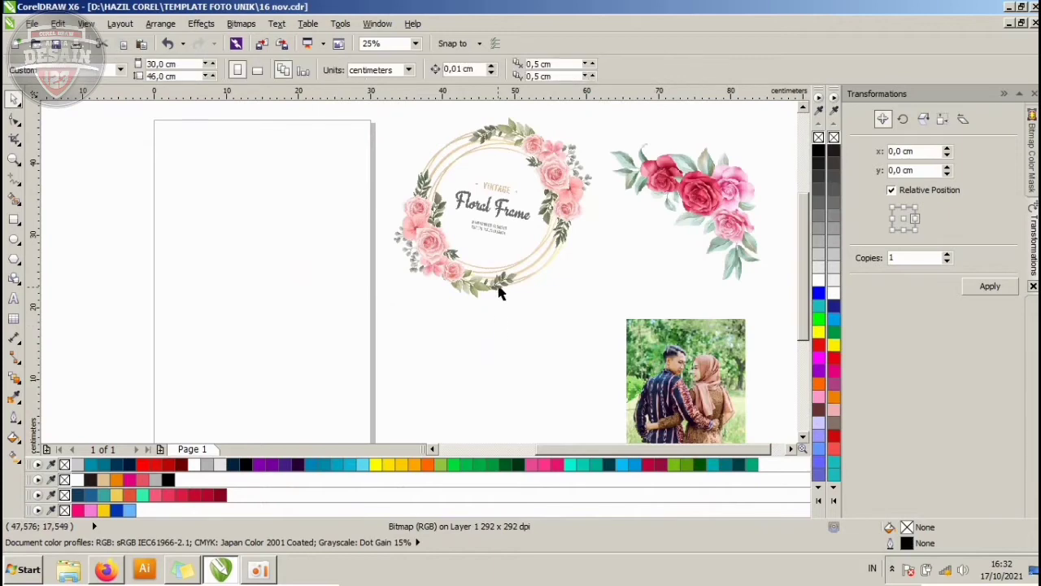
- Move the couple's photo closer to the page, below the floral frame and rose ornament, and deselect it
scroll(501, 293, "down", 1)
left_click(600, 319)
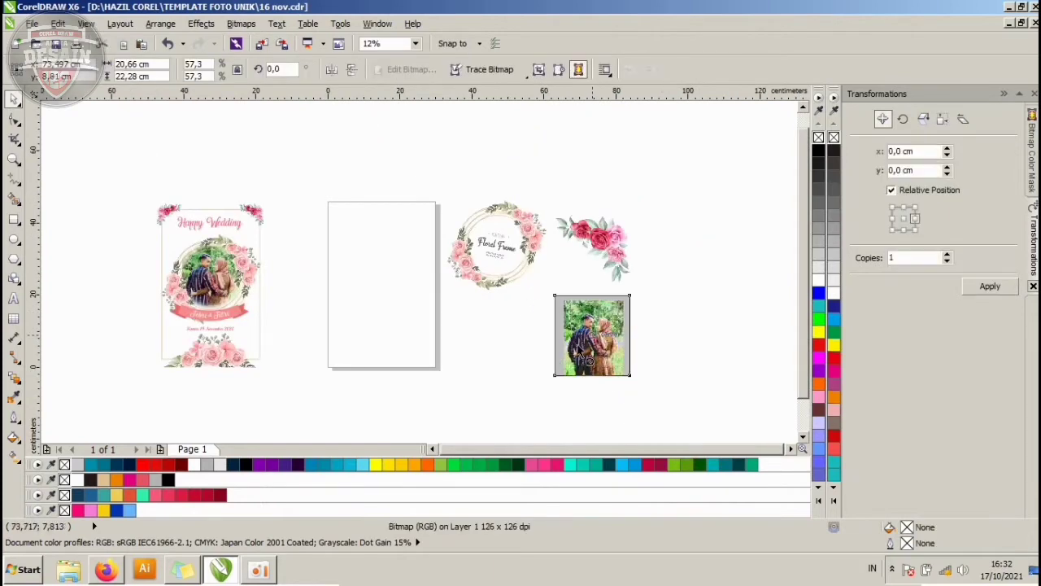
left_click_drag(584, 358, 542, 359)
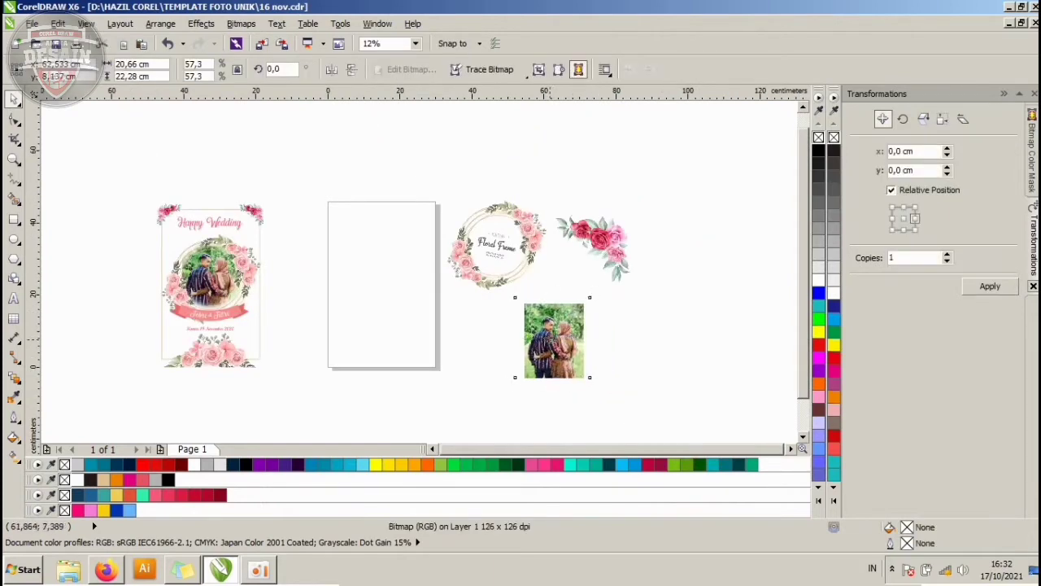
left_click(470, 330)
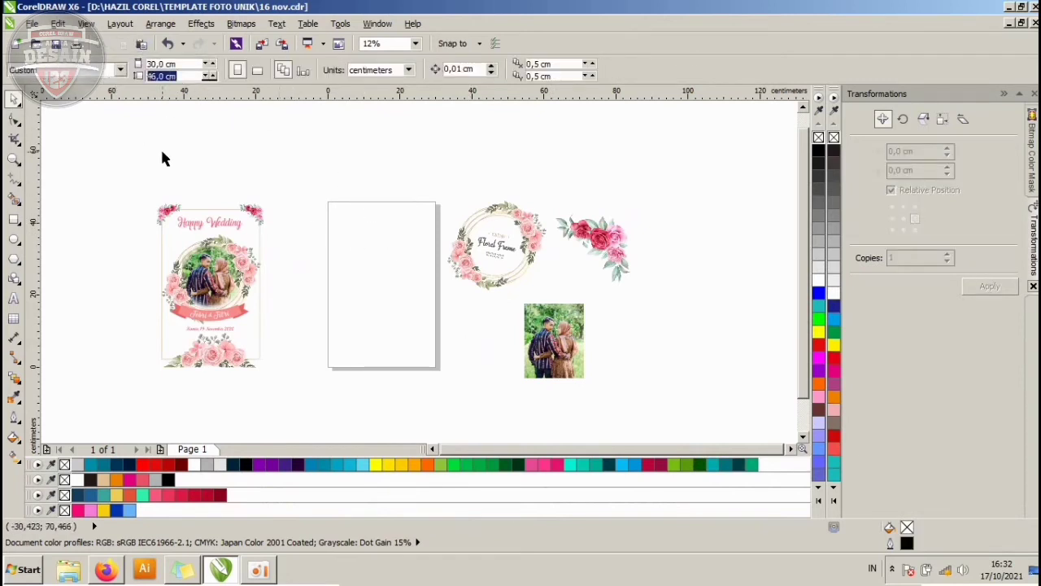
left_click_drag(328, 201, 306, 251)
left_click_drag(299, 190, 401, 351)
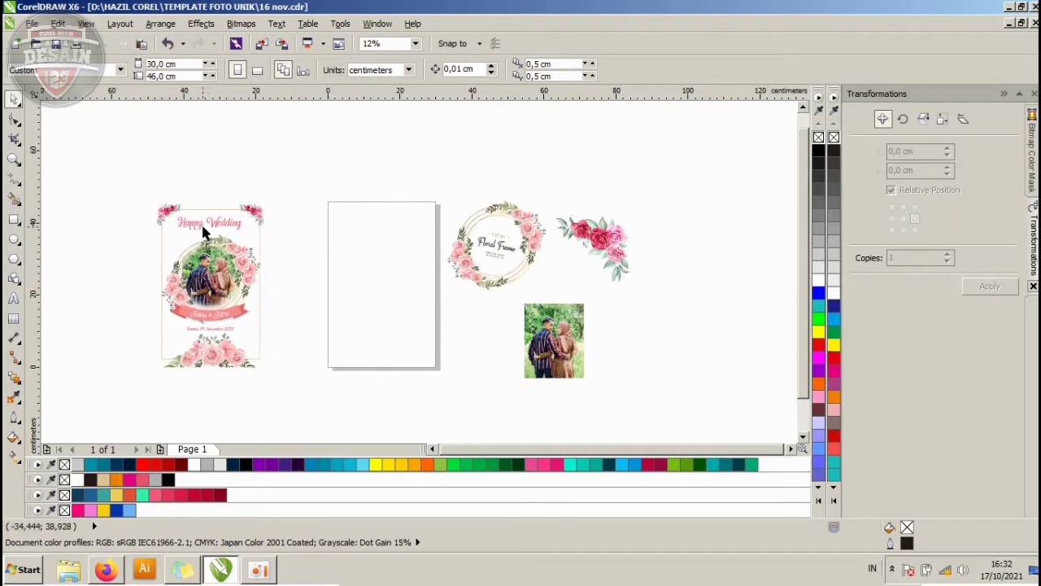
scroll(211, 227, "up", 2)
scroll(220, 224, "down", 1)
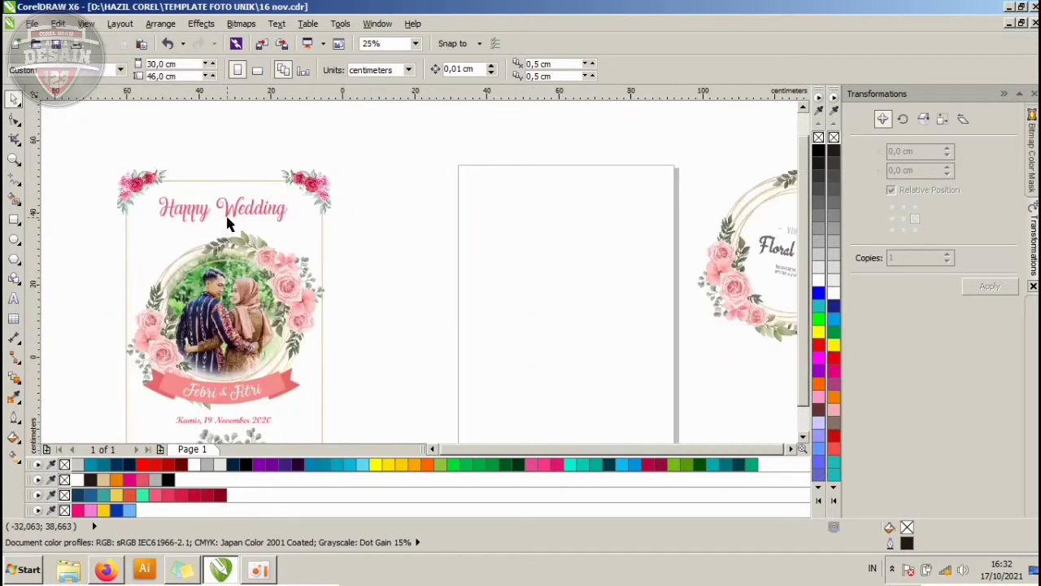
- Move the rose ornament into the page's upper-right corner and shrink it to 7 cm square
scroll(228, 221, "down", 1)
left_click_drag(612, 228, 417, 221)
scroll(406, 197, "up", 1)
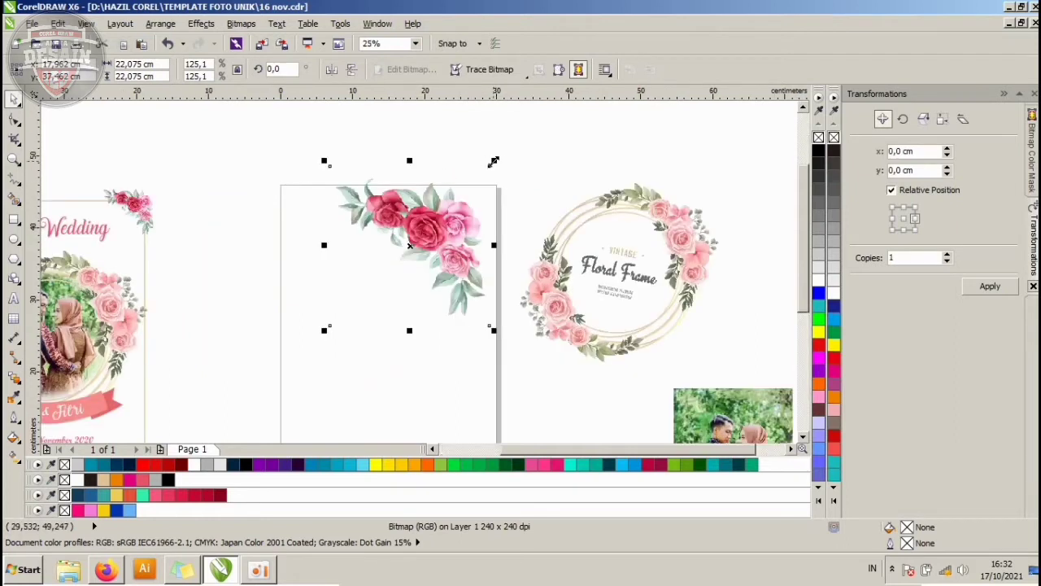
mouse_move(491, 163)
left_mouse_down()
mouse_move(441, 186)
mouse_move(439, 220)
mouse_move(516, 179)
mouse_move(495, 184)
mouse_move(502, 177)
left_mouse_up()
scroll(441, 240, "up", 1)
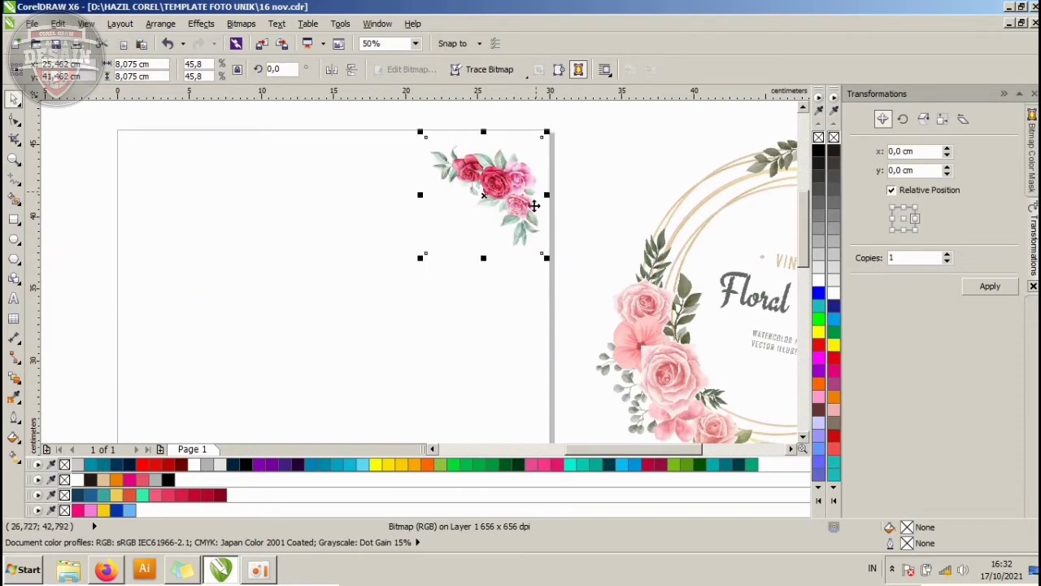
left_click_drag(425, 262, 444, 241)
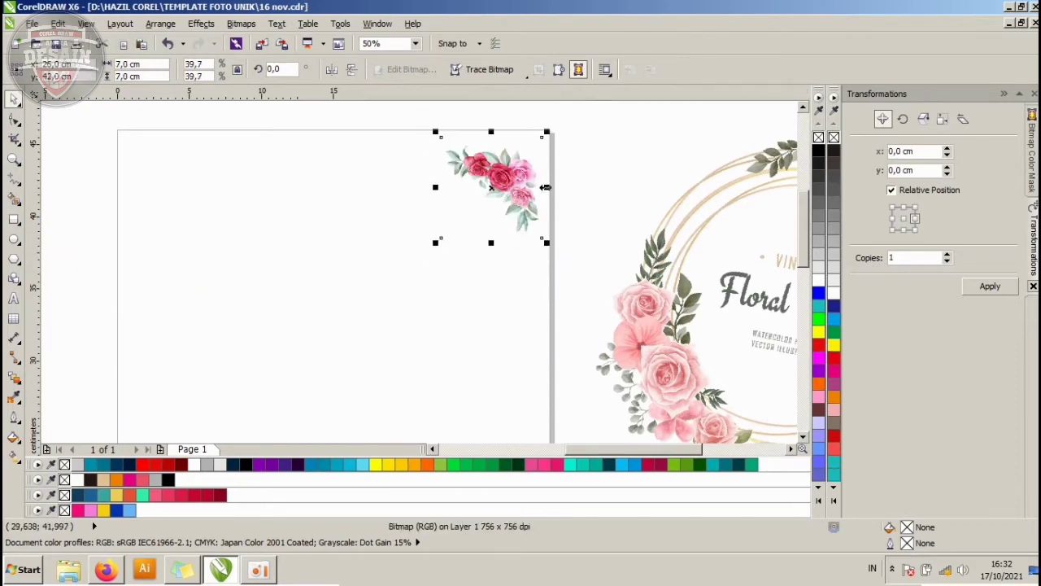
- Place a mirrored copy of the rose ornament in the page's upper-left corner and group both ornaments
left_click_drag(499, 187, 181, 176)
right_click(410, 187)
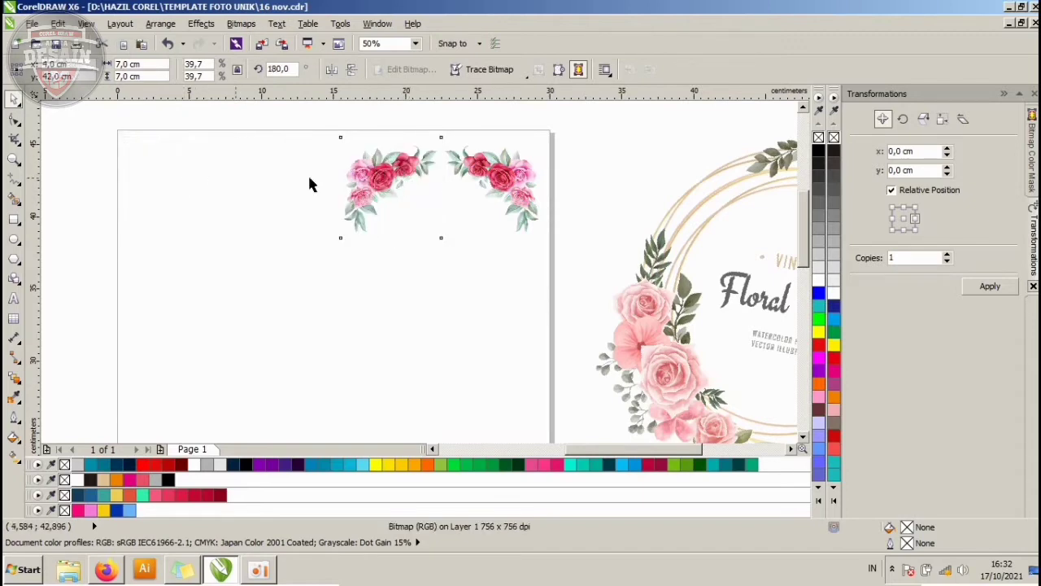
left_click(522, 171, "shift")
key("ctrl+g")
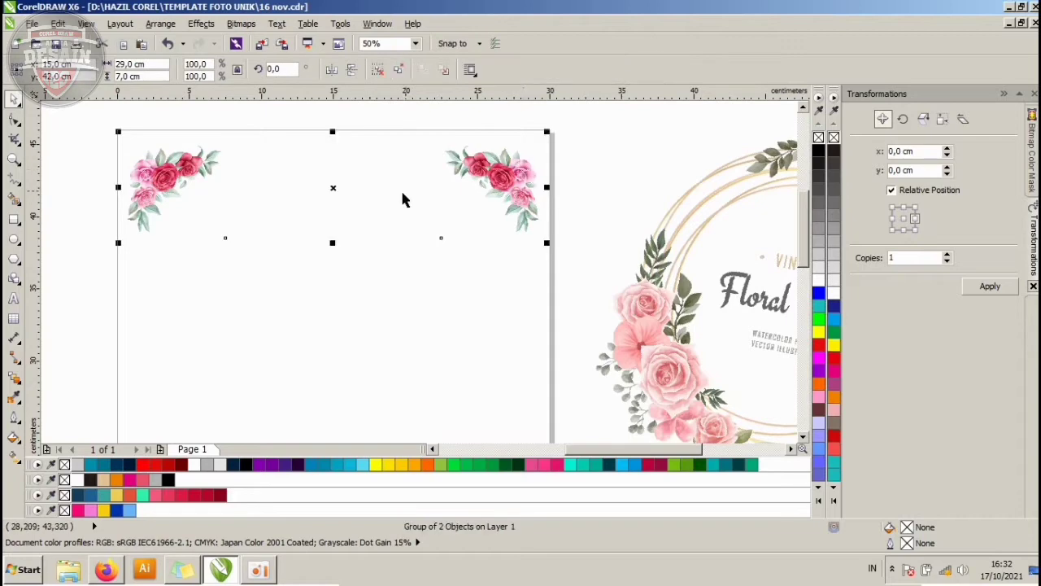
- Centre the rose ornament group on the page and move it back up near the page's top edge
scroll(403, 199, "down", 2)
key("p")
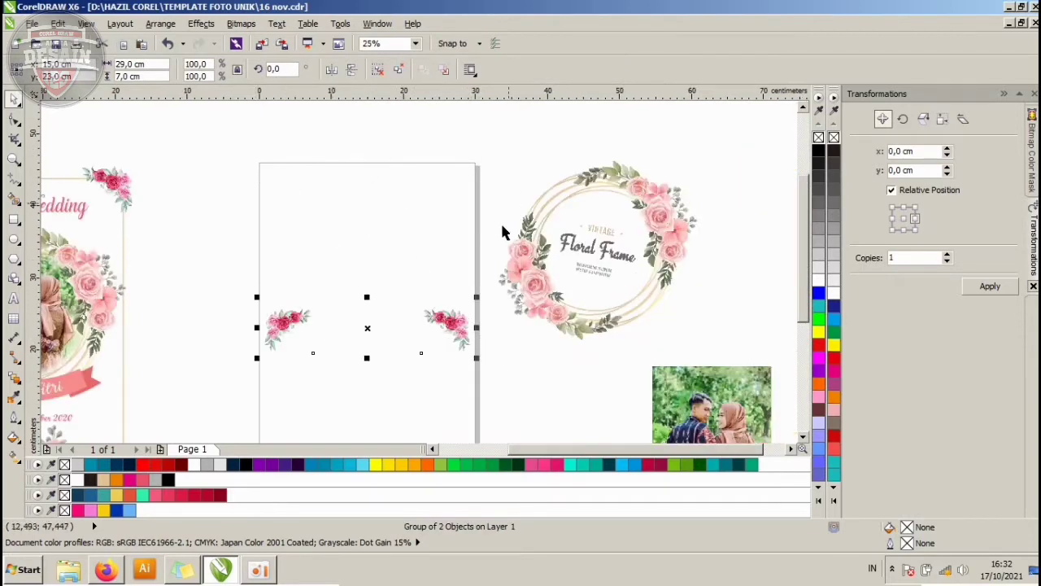
left_click_drag(448, 322, 437, 191)
left_click(548, 135)
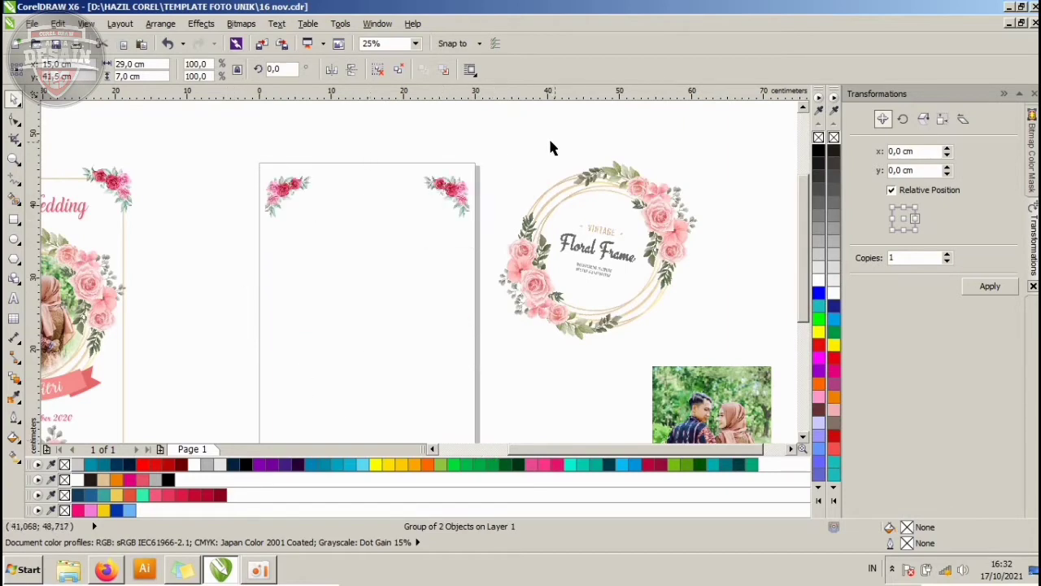
- Fine-tune the height of the rose ornament group so the flowers sit close to the page's top edge
scroll(507, 144, "down", 2)
scroll(421, 173, "up", 4)
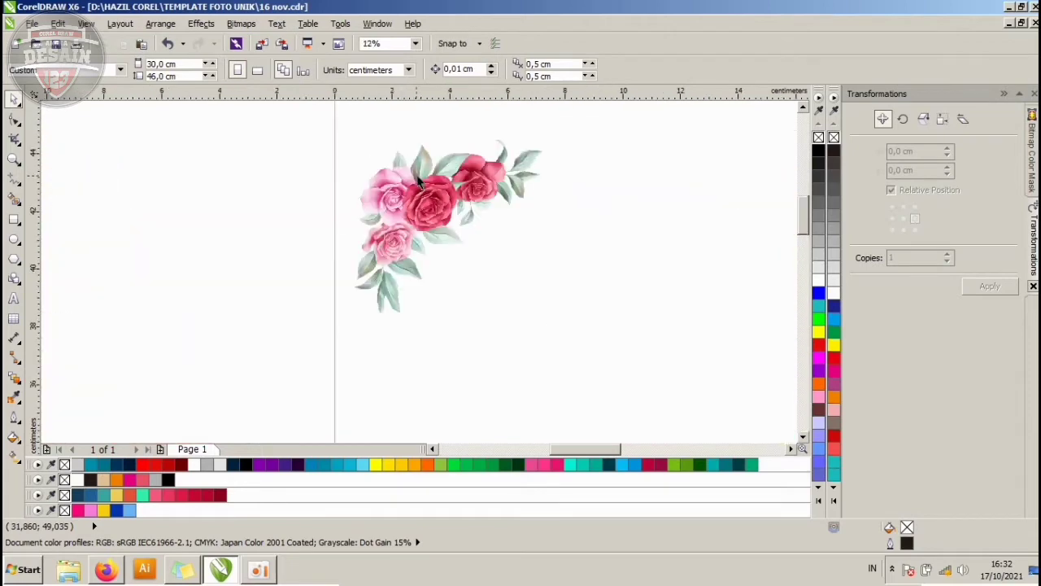
left_click_drag(435, 166, 434, 141)
scroll(512, 173, "down", 3)
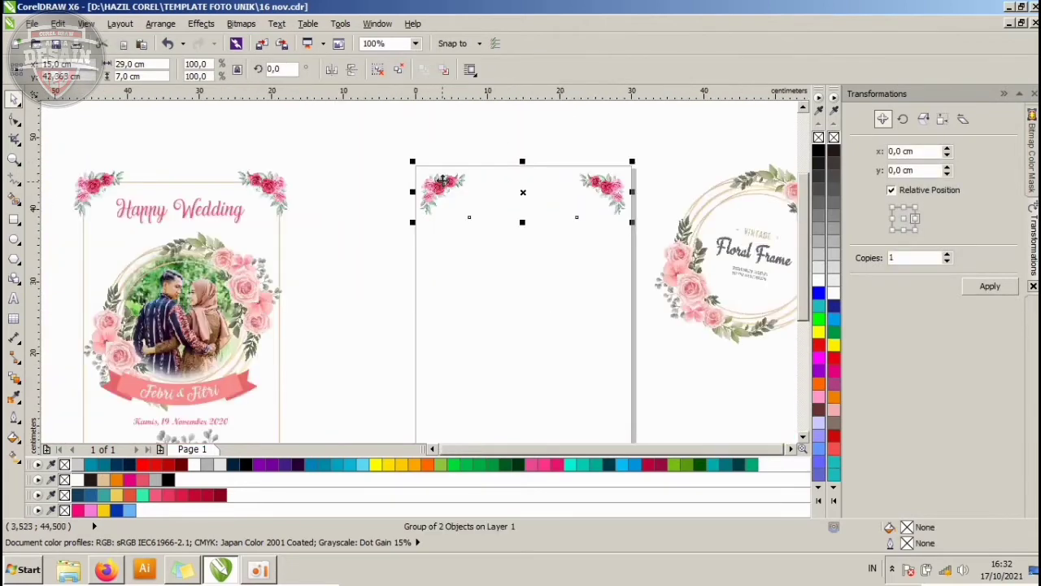
left_click(660, 167)
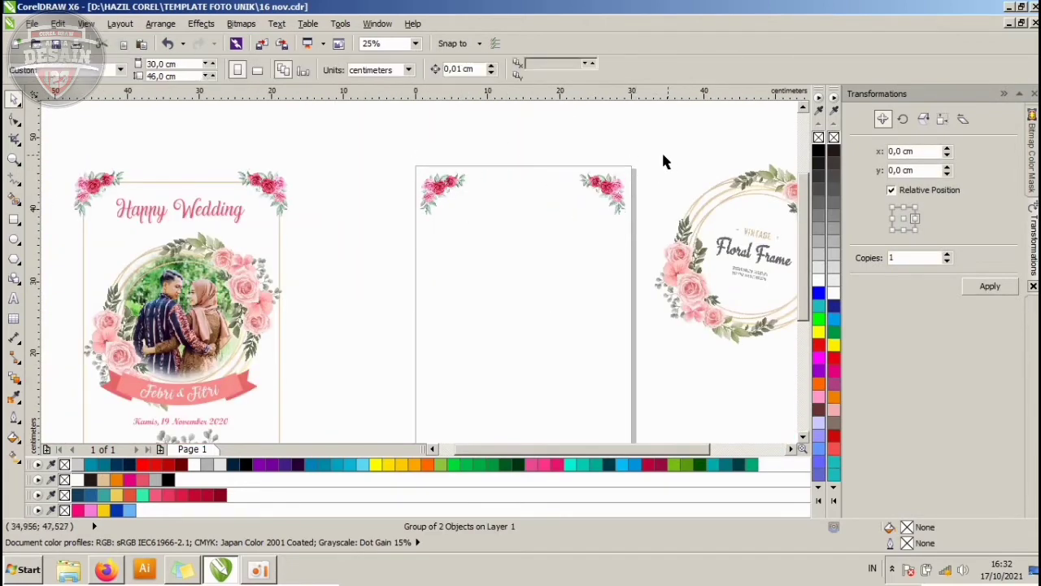
scroll(614, 183, "up", 4)
left_click_drag(602, 196, 602, 190)
scroll(602, 191, "down", 1)
left_click(503, 171)
scroll(502, 169, "down", 2)
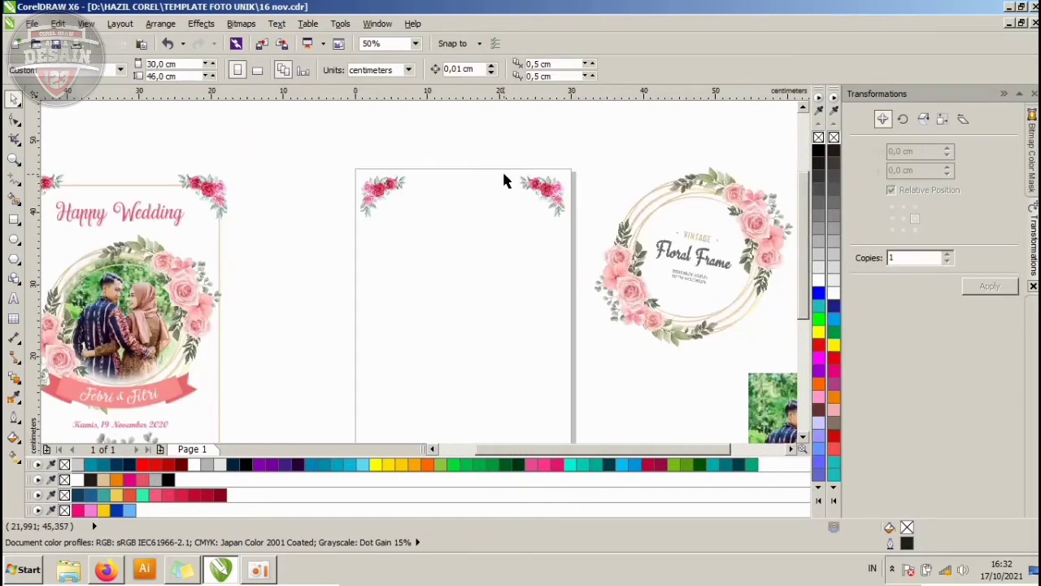
- Move the floral frame onto the middle of the page, below the rose ornaments, and deselect it
left_click_drag(707, 199, 480, 257)
left_click(489, 251)
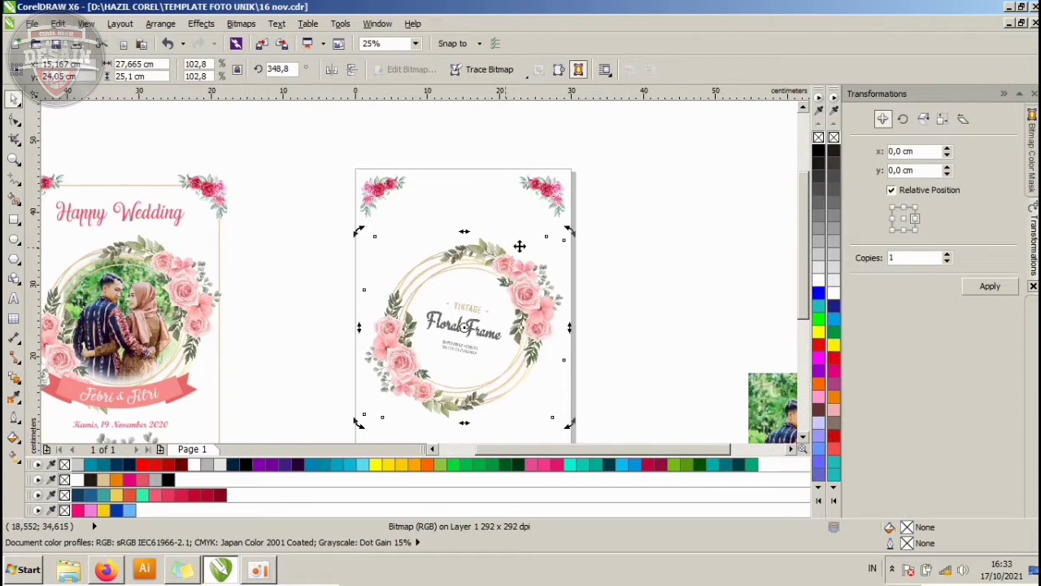
left_click(459, 206)
- Inspect the floral frame and the text in its centre up close
scroll(460, 206, "down", 2)
scroll(484, 283, "up", 2)
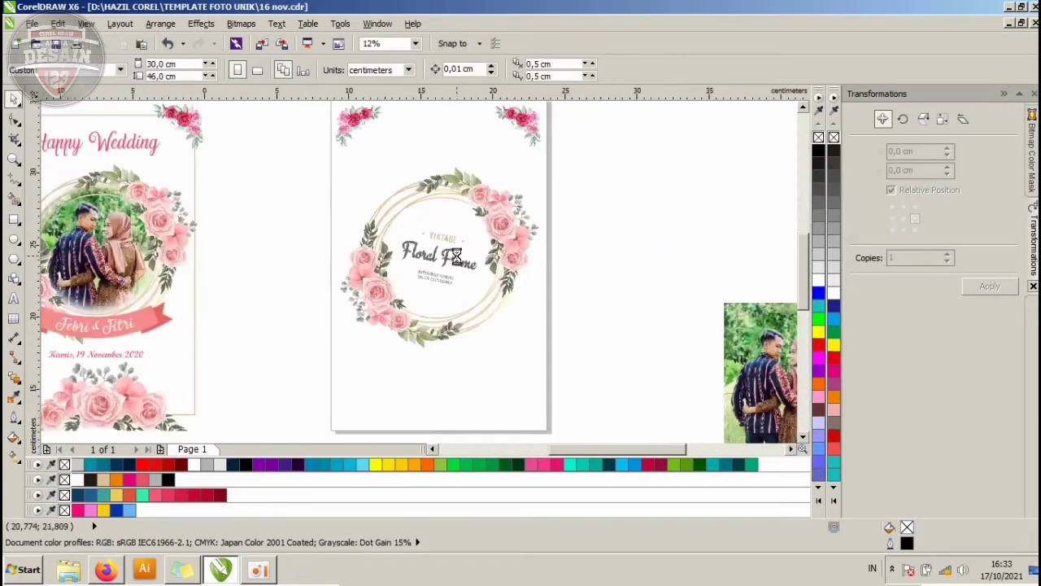
left_click(484, 283)
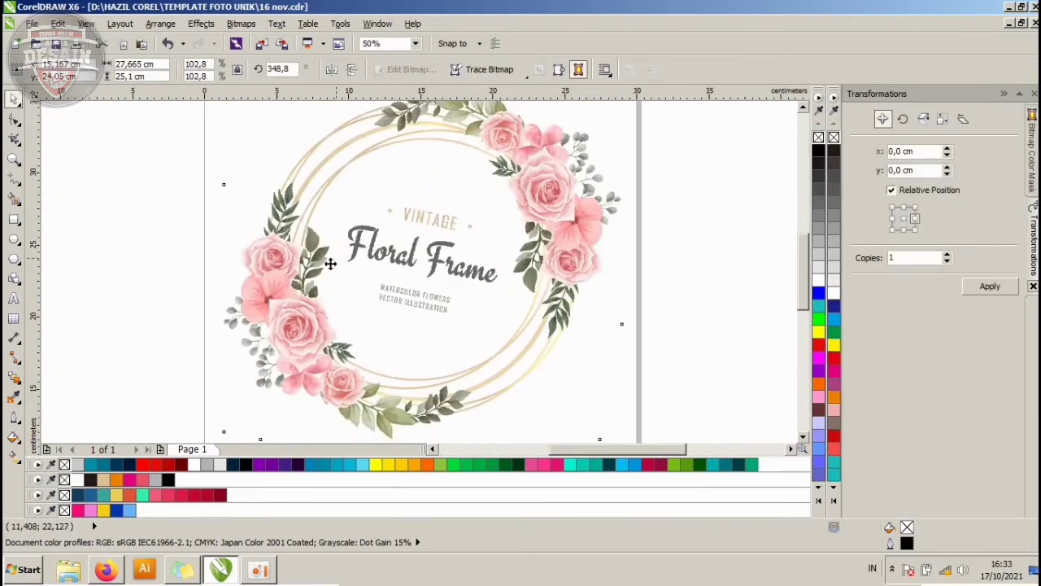
scroll(331, 264, "up", 3)
scroll(295, 242, "down", 1)
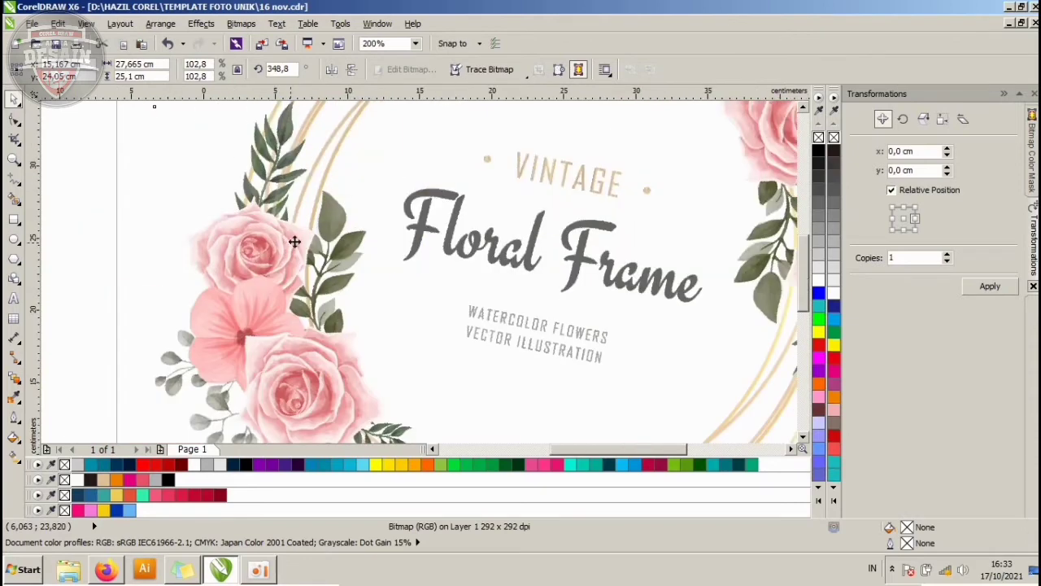
scroll(295, 242, "down", 2)
key("Escape")
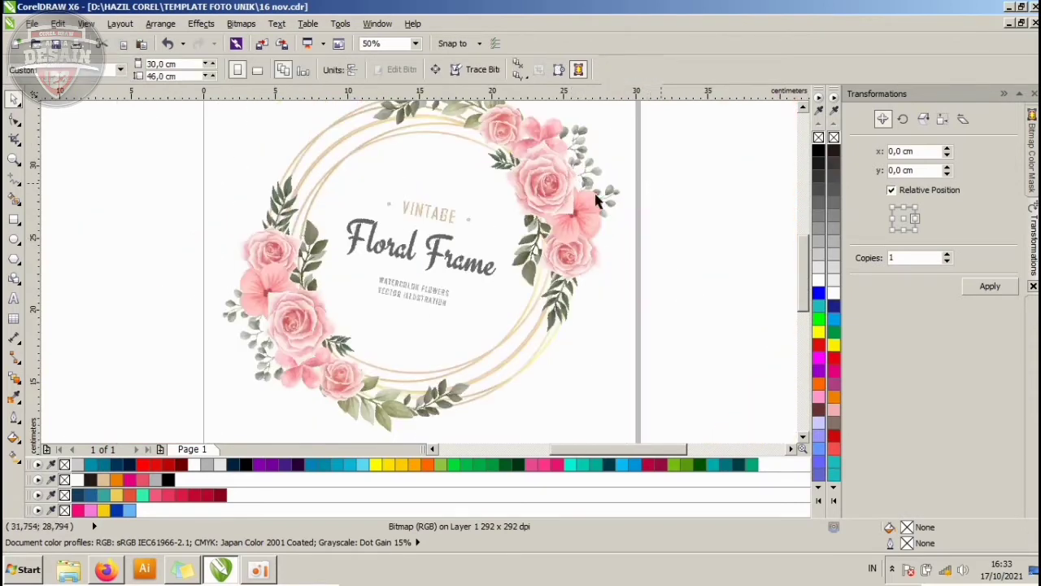
- Draw a circle about 11.5 cm in diameter around the text inside the floral frame
left_click(597, 201)
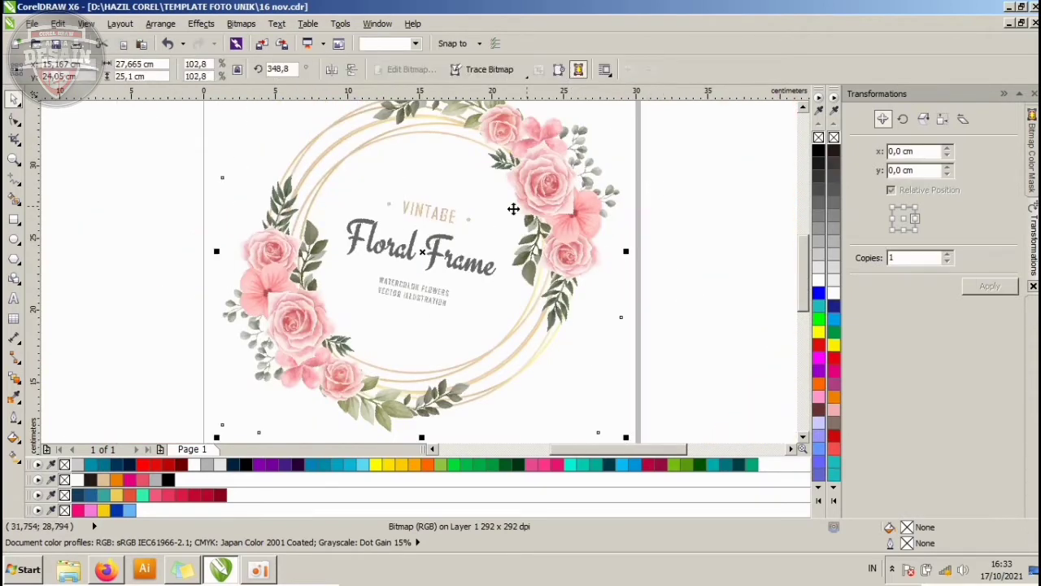
left_click(18, 182)
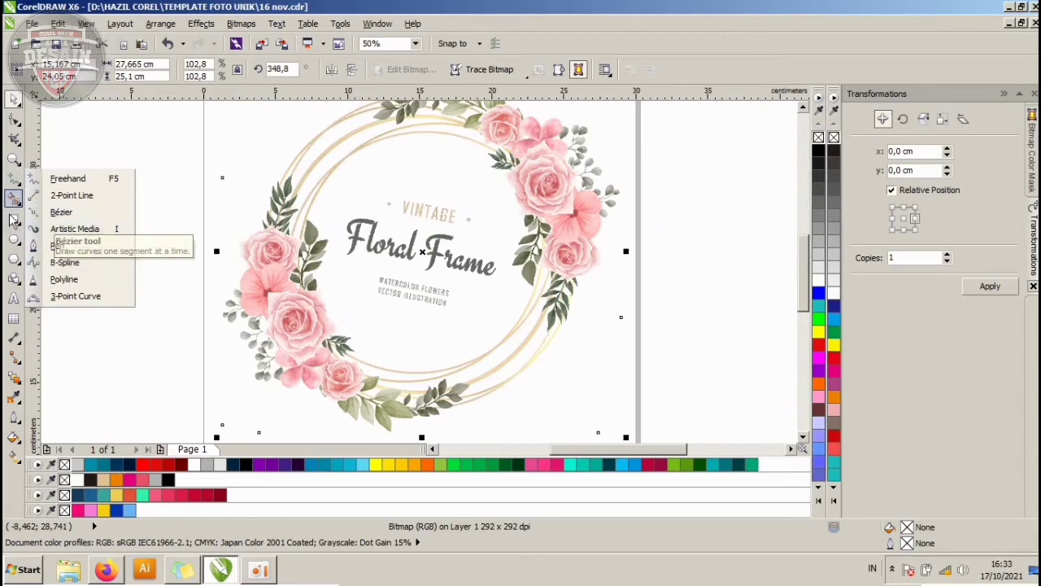
left_click(14, 239)
left_click_drag(335, 174, 502, 342)
key("space")
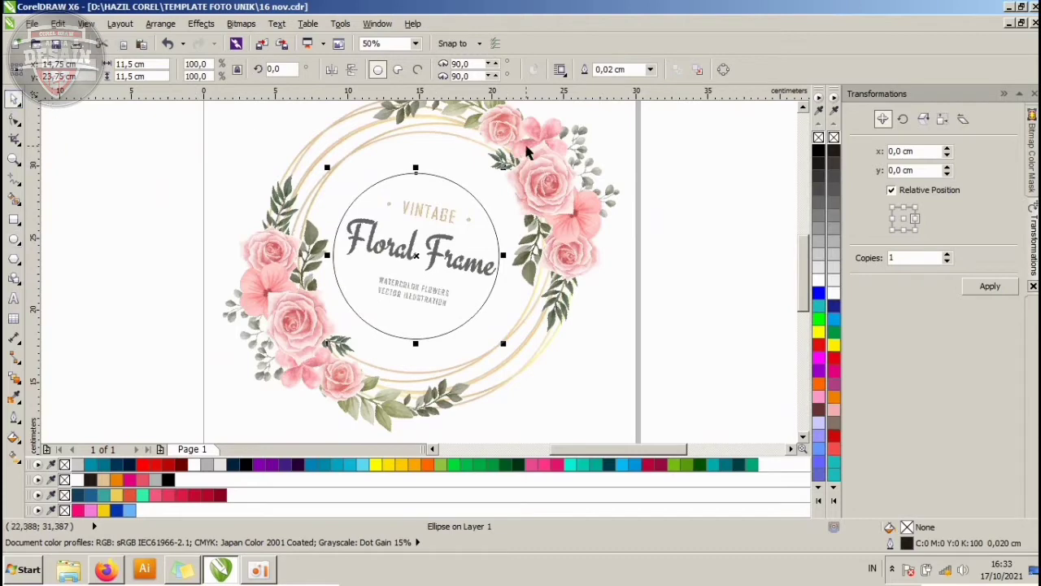
- Trim the floral frame with the circle to cut out the centre text, and delete the circle
left_click(644, 218)
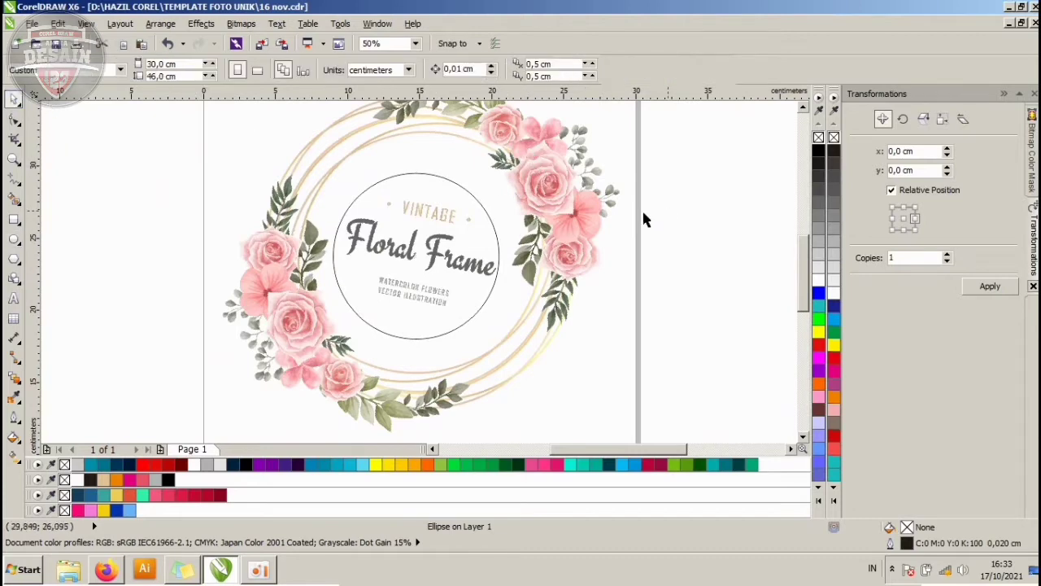
left_click(532, 173, "shift")
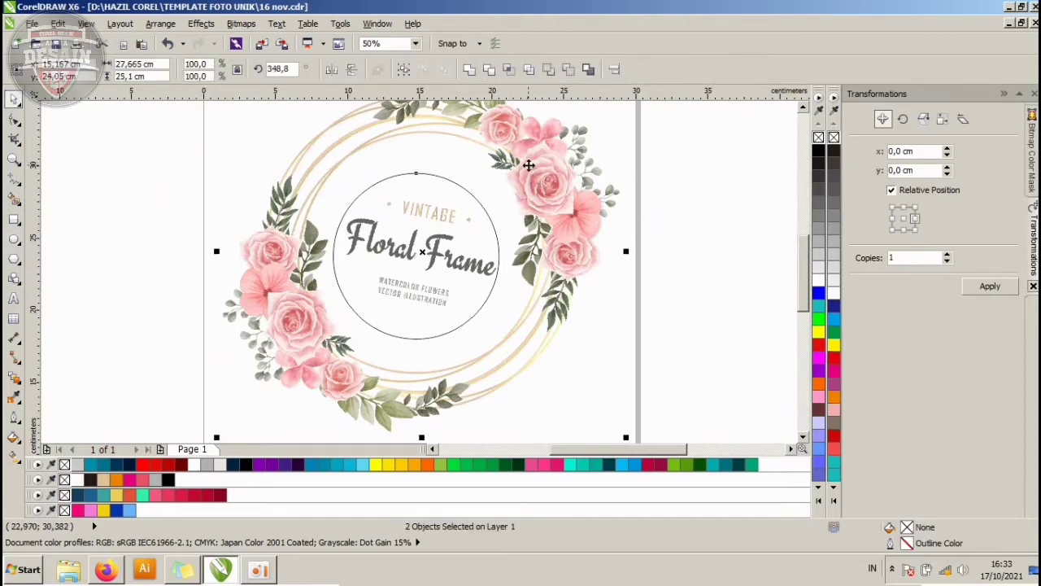
left_click(491, 70)
left_click(421, 235)
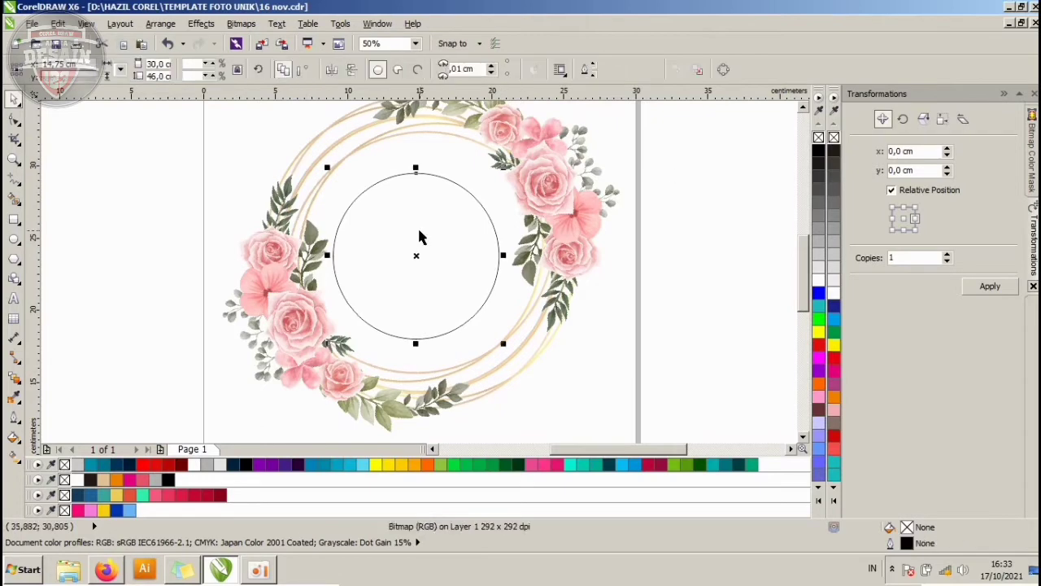
key("Delete")
scroll(432, 235, "down", 2)
left_click(492, 215)
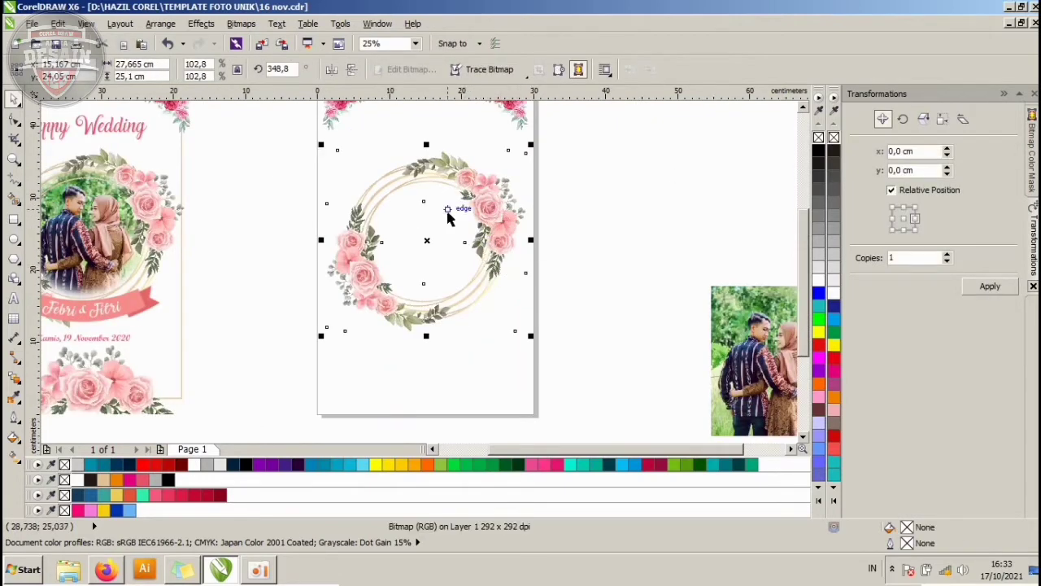
left_click_drag(489, 196, 524, 216)
key("ctrl+z")
- Try positioning the couple's photo behind the floral frame on the page
left_click(803, 437)
left_click(740, 226)
scroll(455, 411, "down", 1)
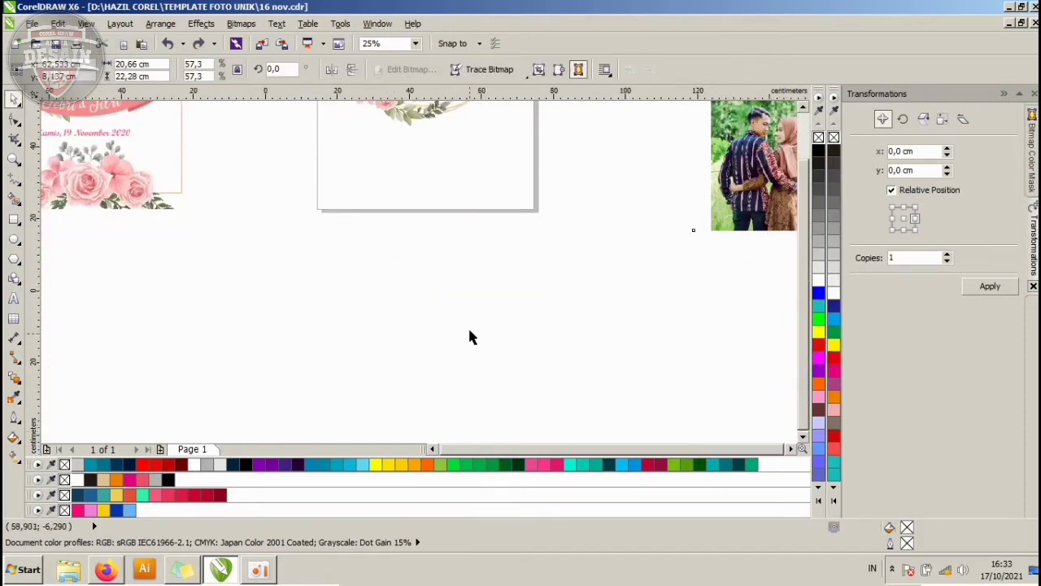
scroll(453, 235, "down", 2)
scroll(365, 190, "up", 2)
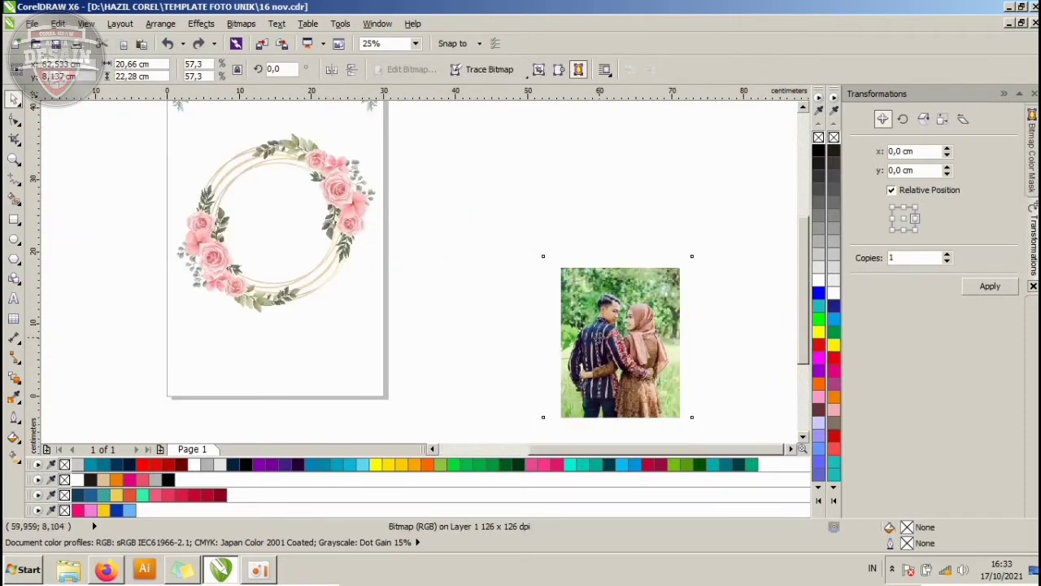
left_click_drag(597, 314, 328, 230)
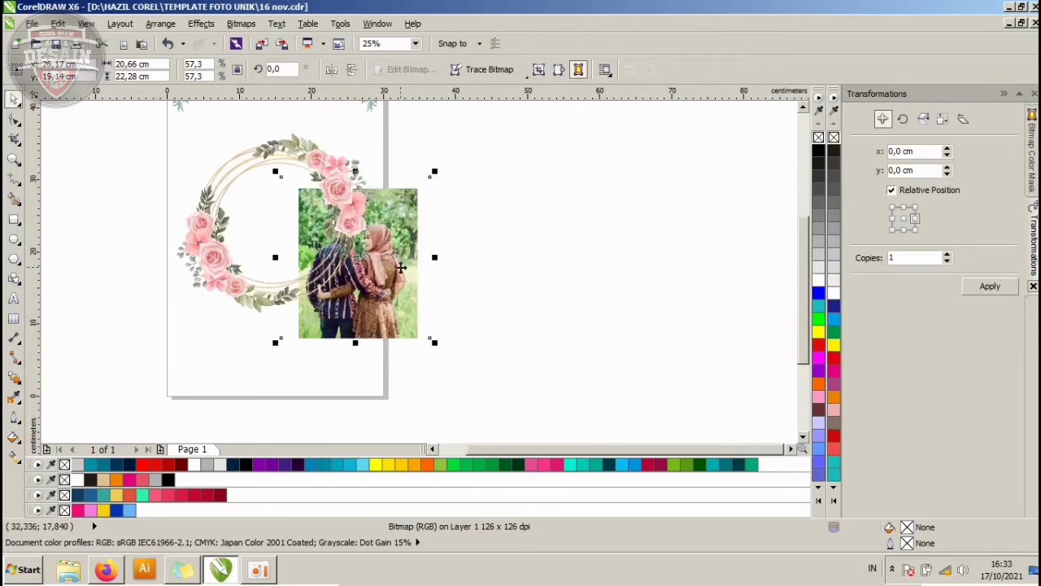
left_click_drag(401, 267, 465, 261)
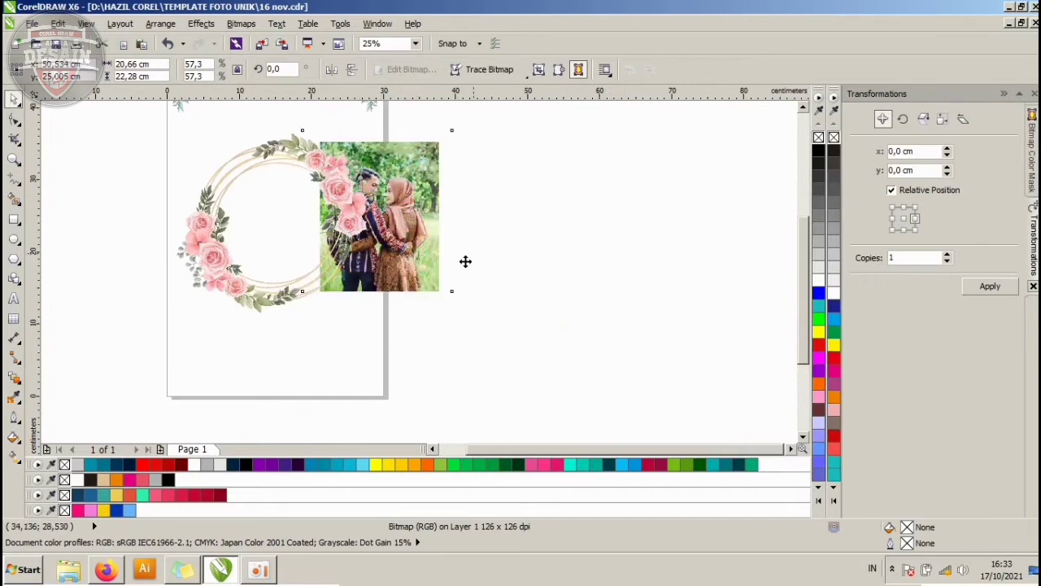
key("ctrl+z")
- Move the couple's photo just outside the page, level with the floral frame, and shift the frame up slightly
left_click(391, 302)
left_click(520, 188)
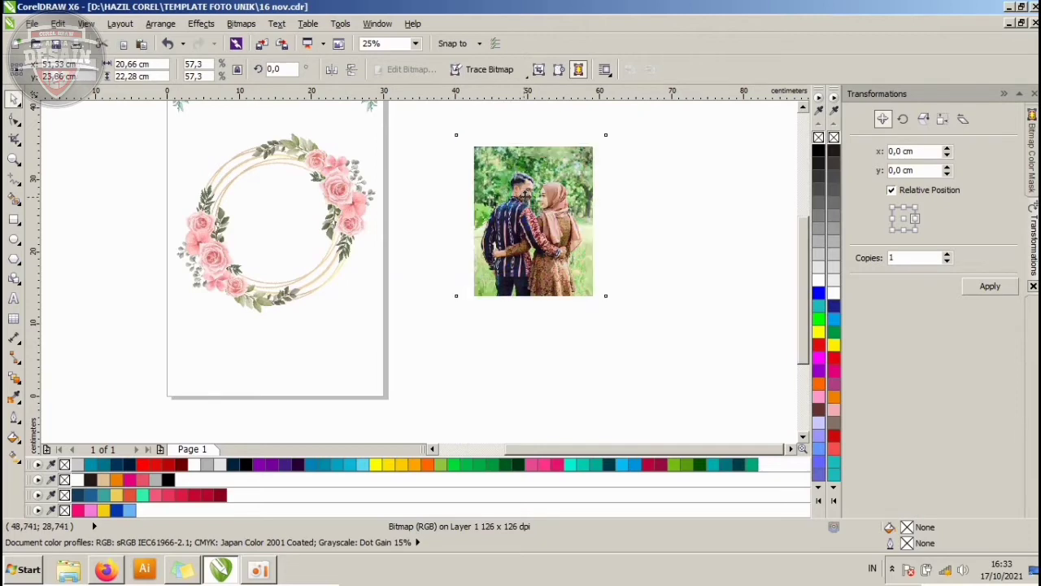
left_click_drag(518, 187, 524, 194)
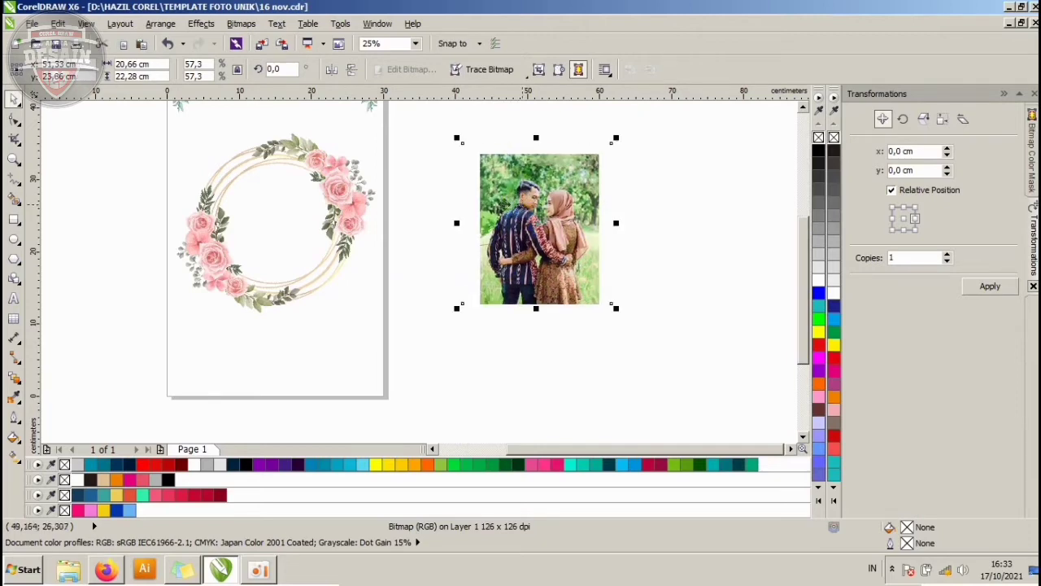
left_click(350, 186)
left_click_drag(350, 186, 350, 174)
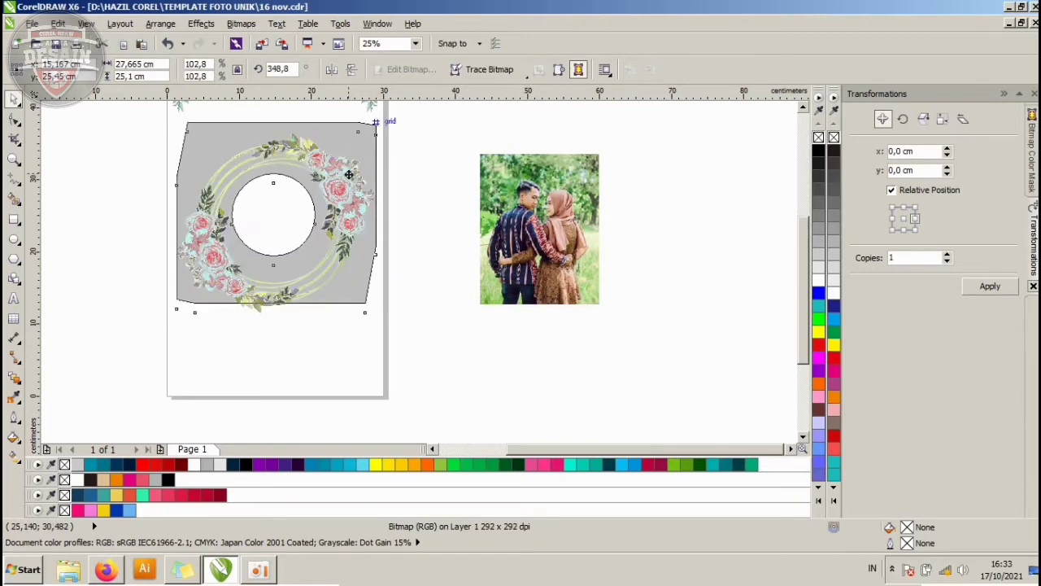
left_click(448, 155)
left_click_drag(520, 192, 476, 172)
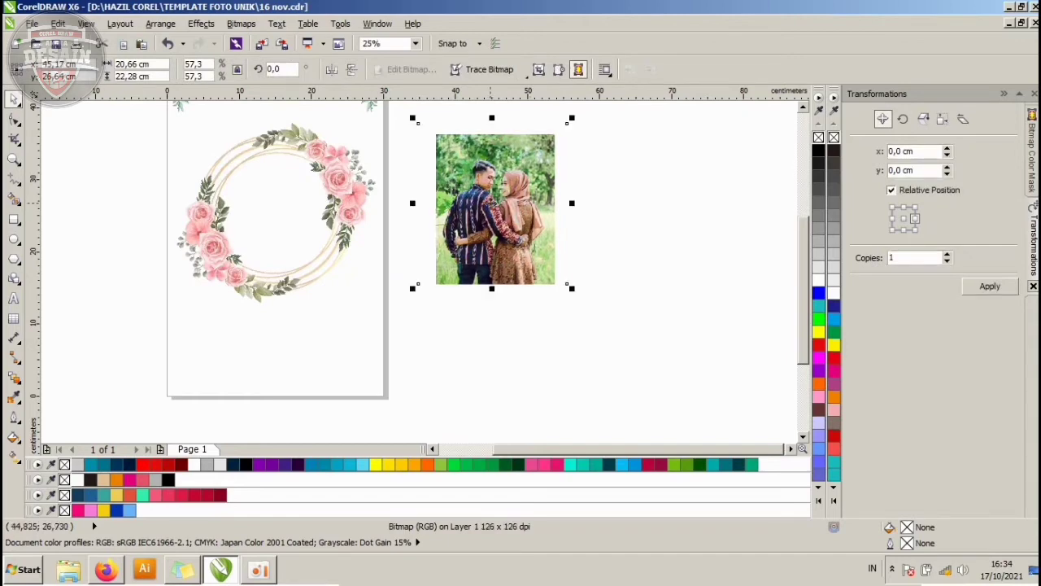
- Draw a circle about 18.5 cm in diameter over the couple in the photo
scroll(536, 155, "up", 1)
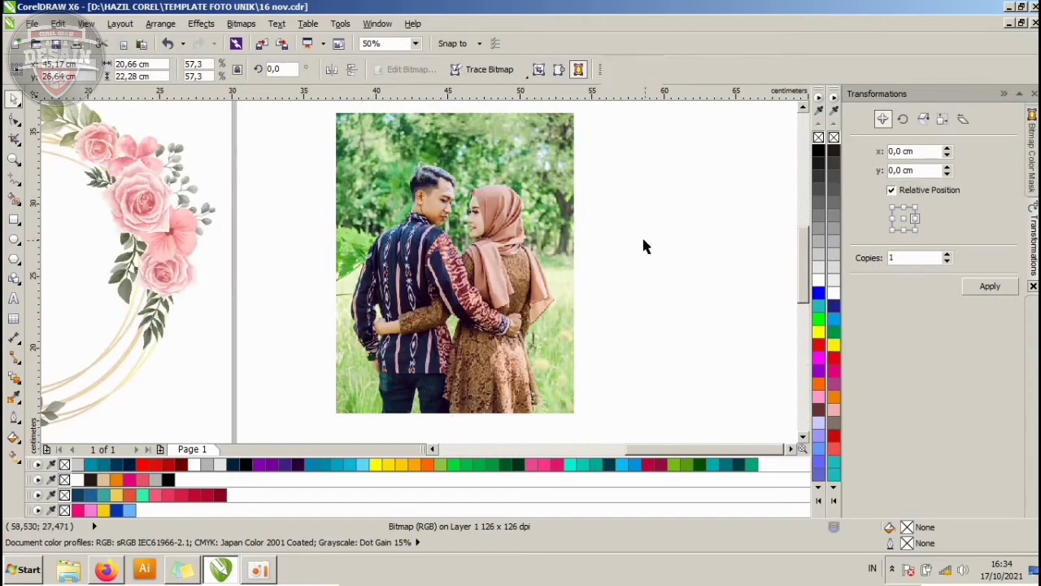
scroll(481, 252, "down", 1)
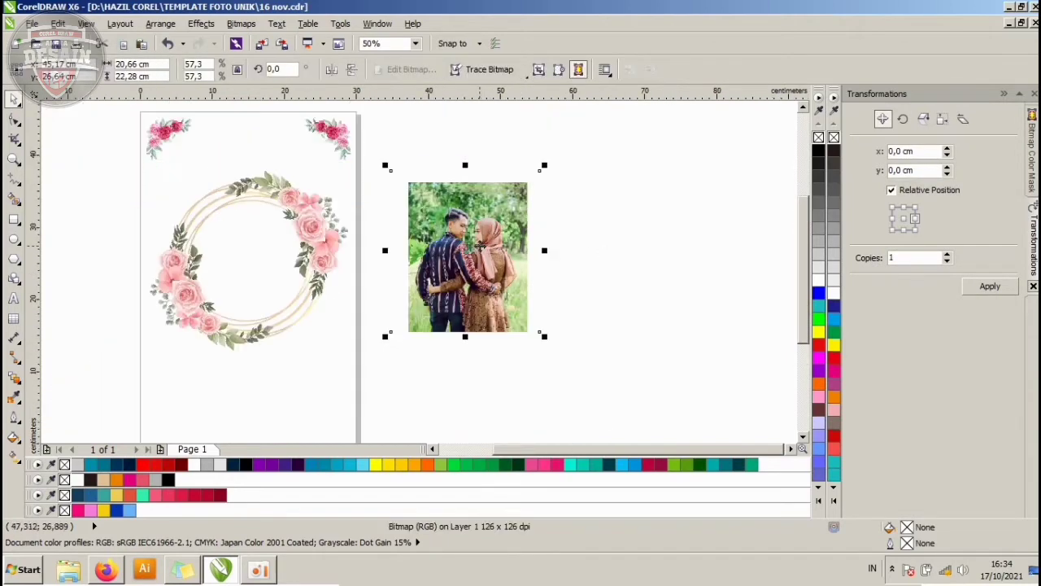
left_click(17, 238)
left_click_drag(398, 210, 534, 332)
key("space")
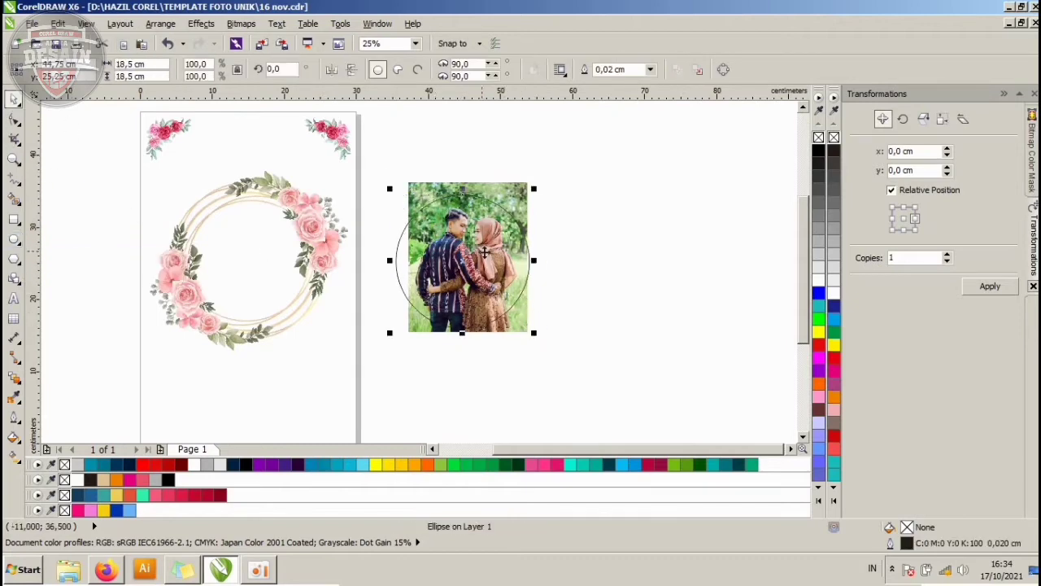
- Shift the circle slightly sideways so the couple sits centred inside it
scroll(484, 253, "up", 1)
left_click_drag(491, 181, 480, 157)
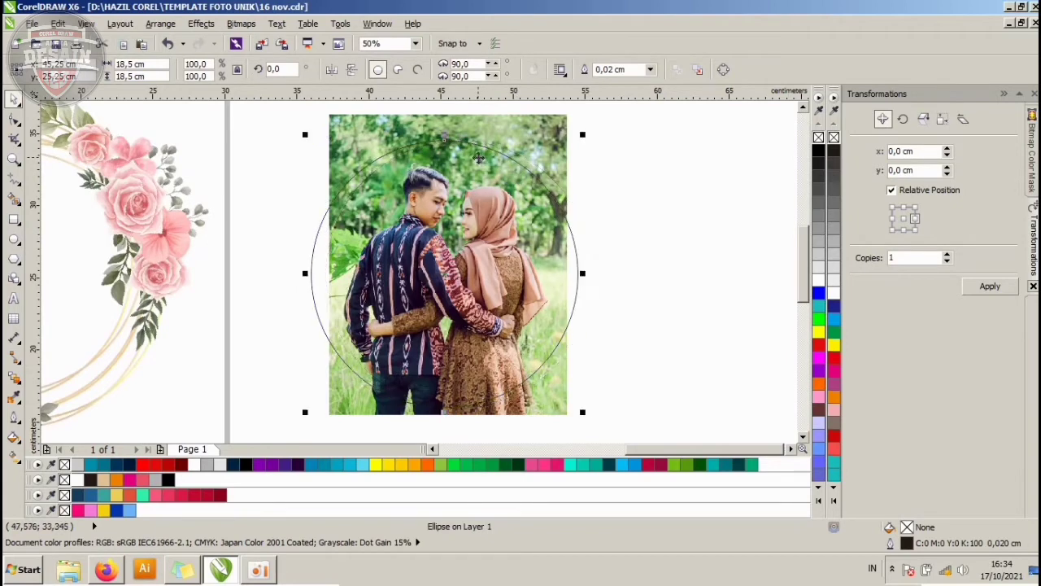
scroll(479, 157, "down", 1)
scroll(507, 153, "up", 1)
- Intersect the couple's photo with the circle and delete the original rectangular photo
left_click(509, 154, "shift")
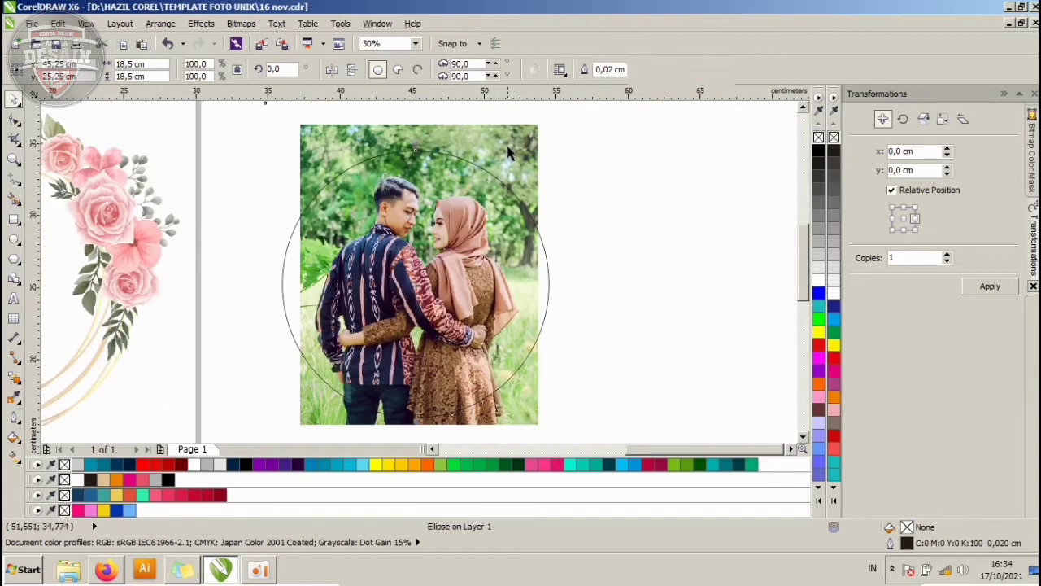
left_click(590, 169)
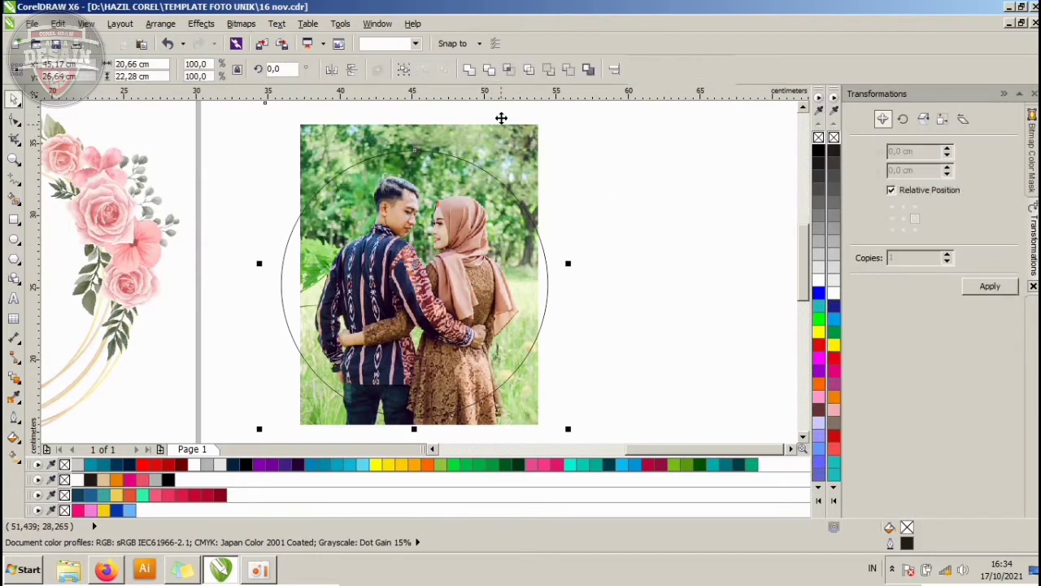
left_click(507, 71)
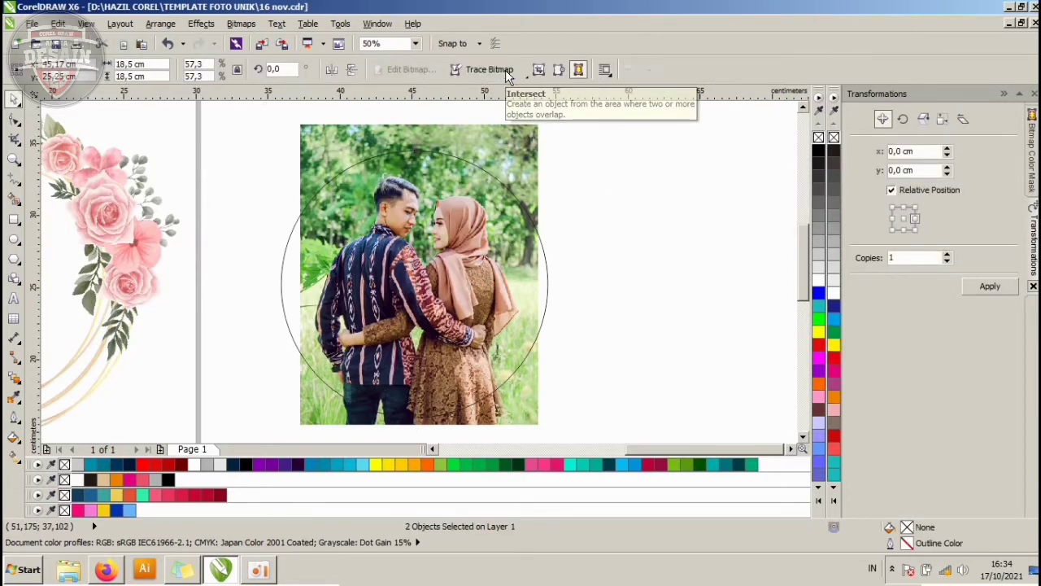
left_click(567, 193)
left_click(529, 168)
key("Delete")
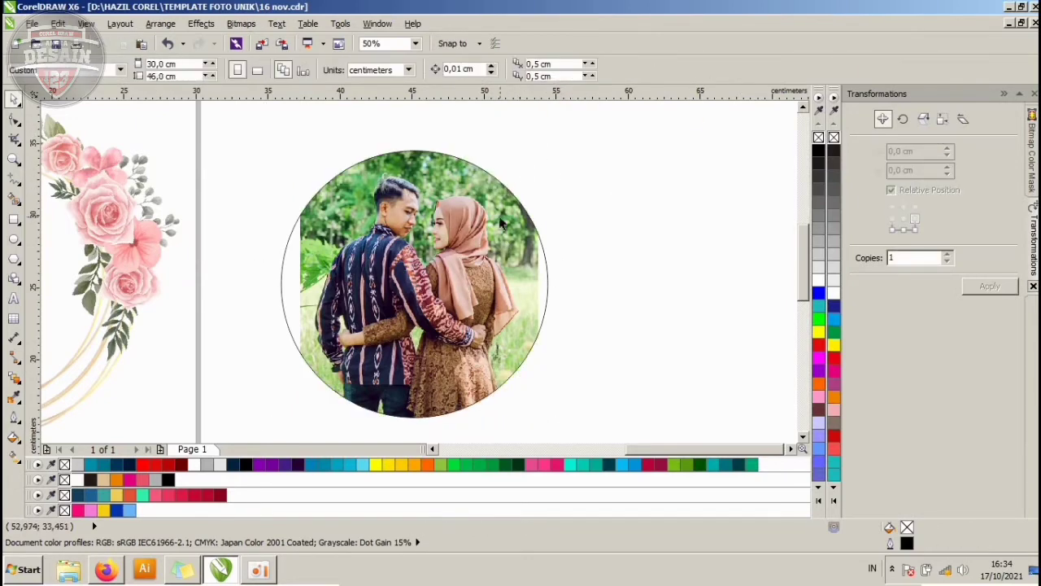
- Delete the circle around the cropped photo and undo that deletion
left_click(438, 210)
key("Delete")
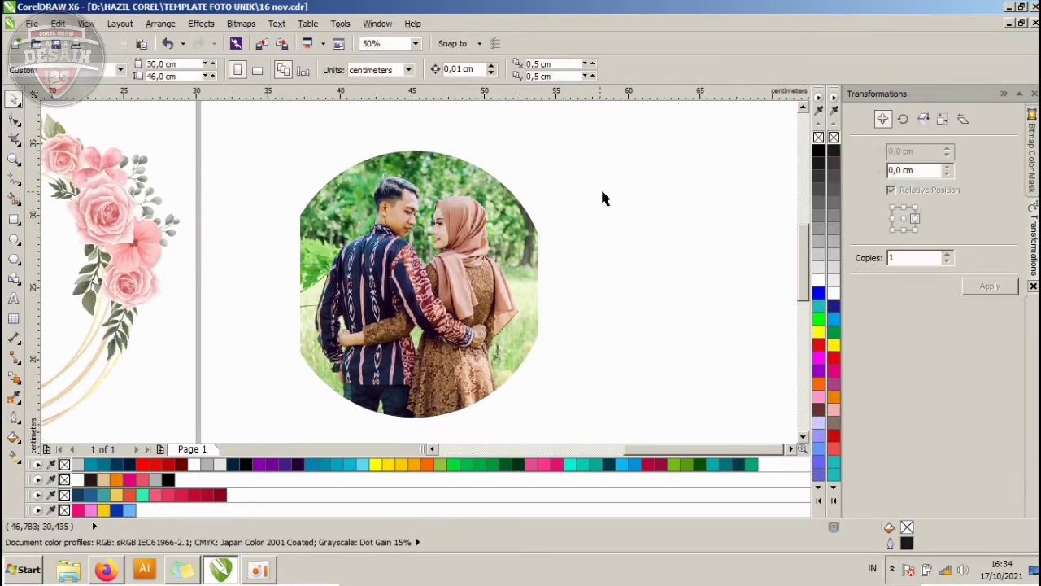
left_click(469, 228)
key("ctrl+z")
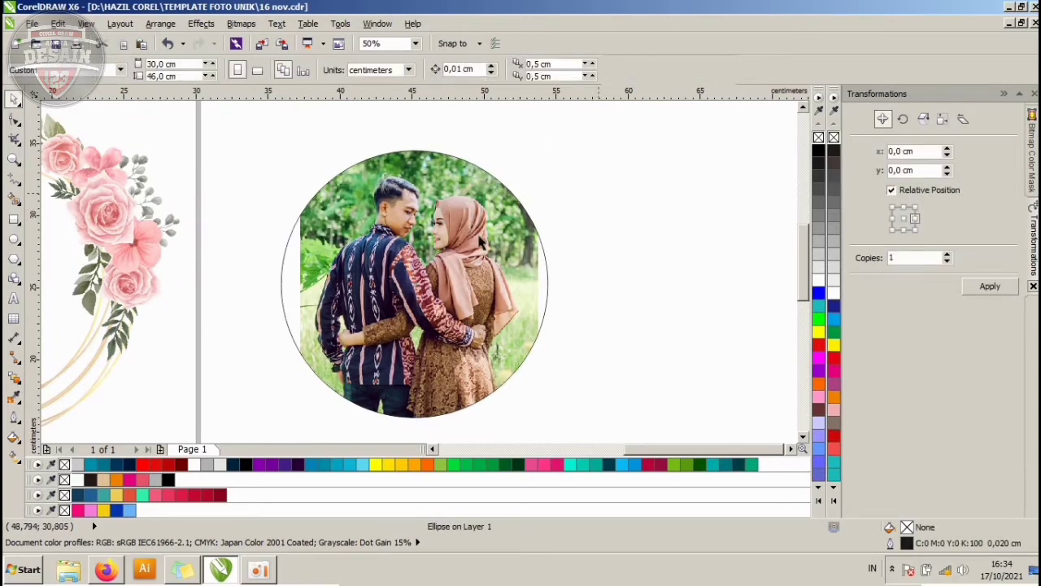
- Form a 21.5 cm ring around the photo by trimming a larger concentric circle with a smaller one, and remove the smaller circle
left_click_drag(552, 148, 572, 124)
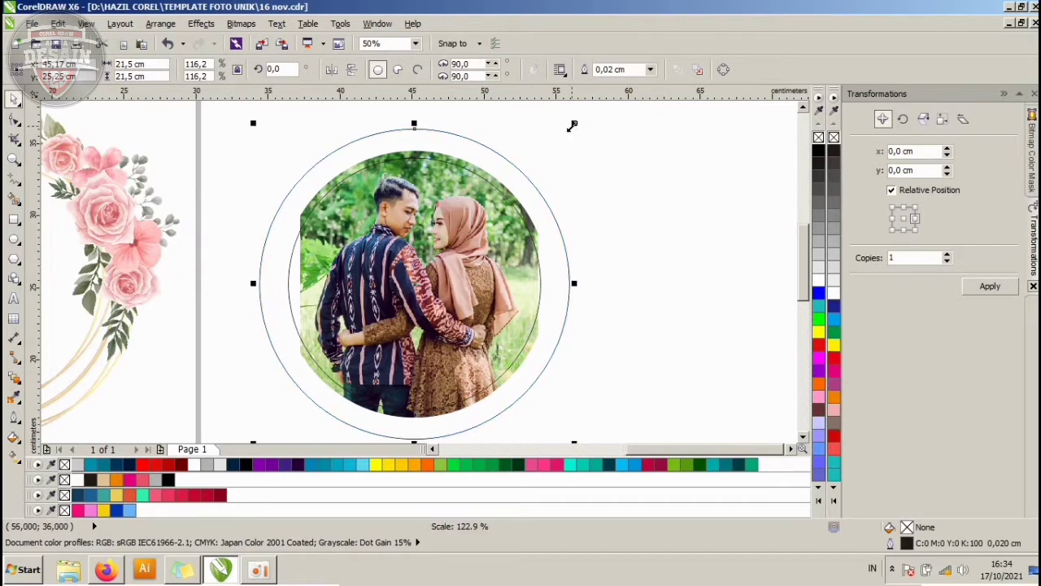
left_click(588, 115)
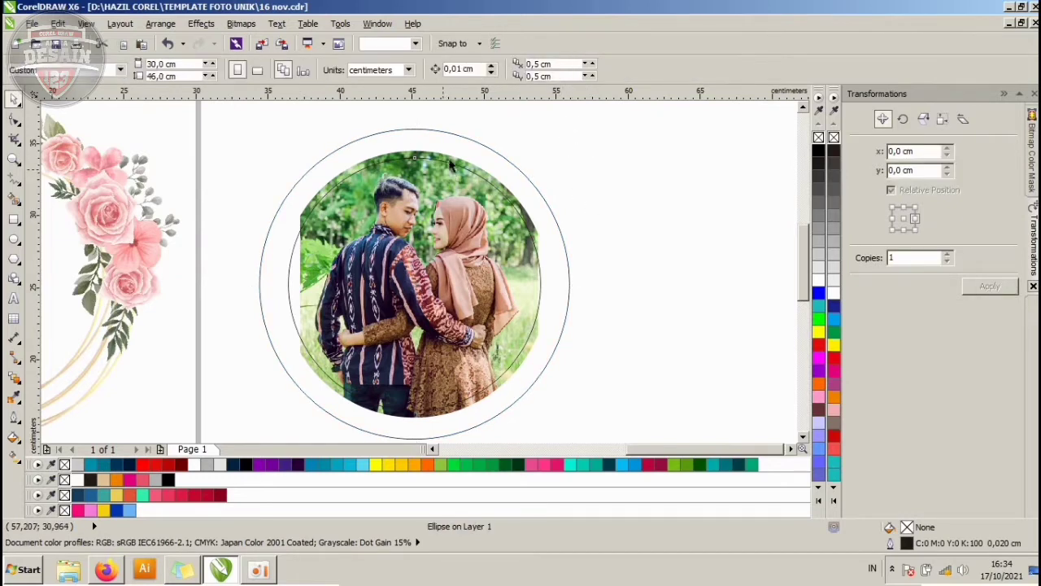
left_click(444, 167)
left_click(462, 154, "shift")
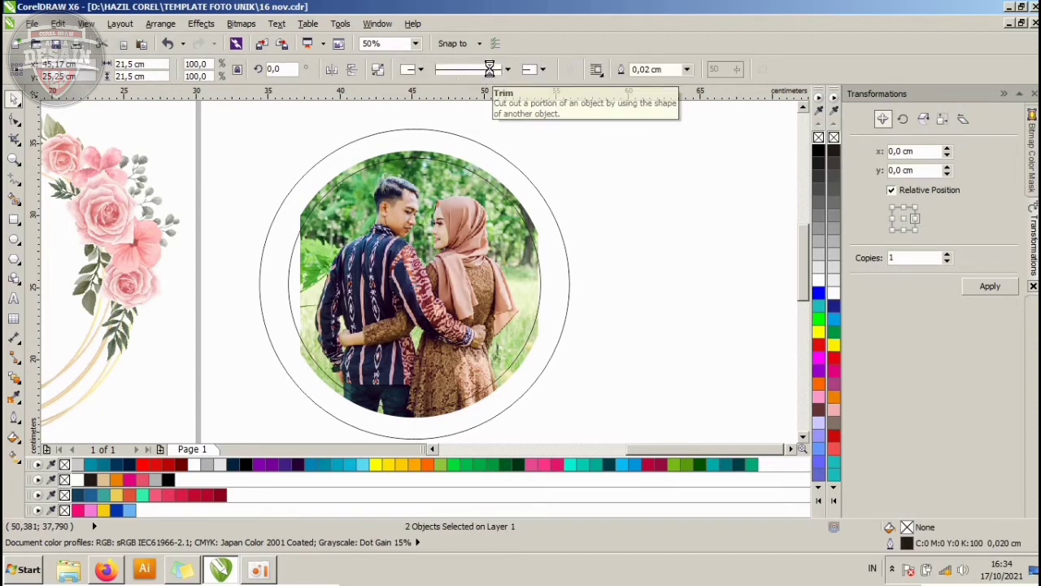
left_click(488, 70)
left_click(545, 143)
left_click(443, 159)
left_click(432, 144)
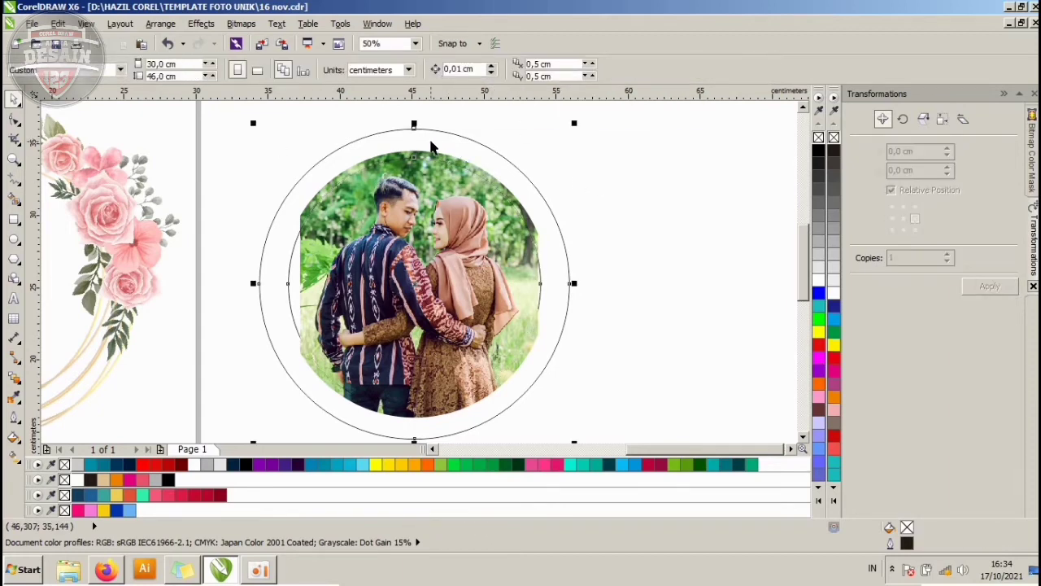
- Move the ring to the side of the photo, fill it white and remove its outline
left_click_drag(432, 135, 643, 126)
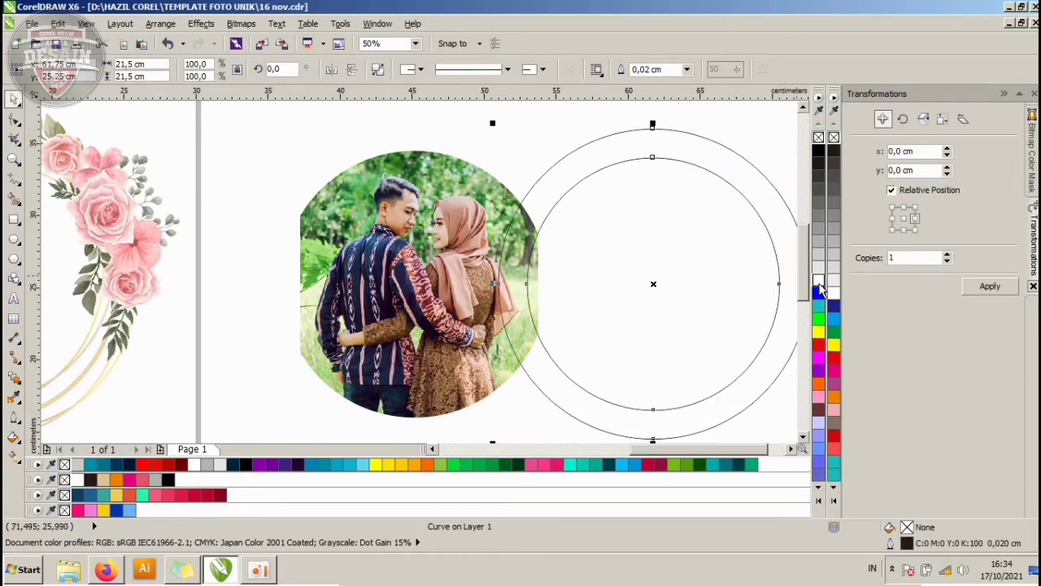
scroll(503, 175, "down", 1)
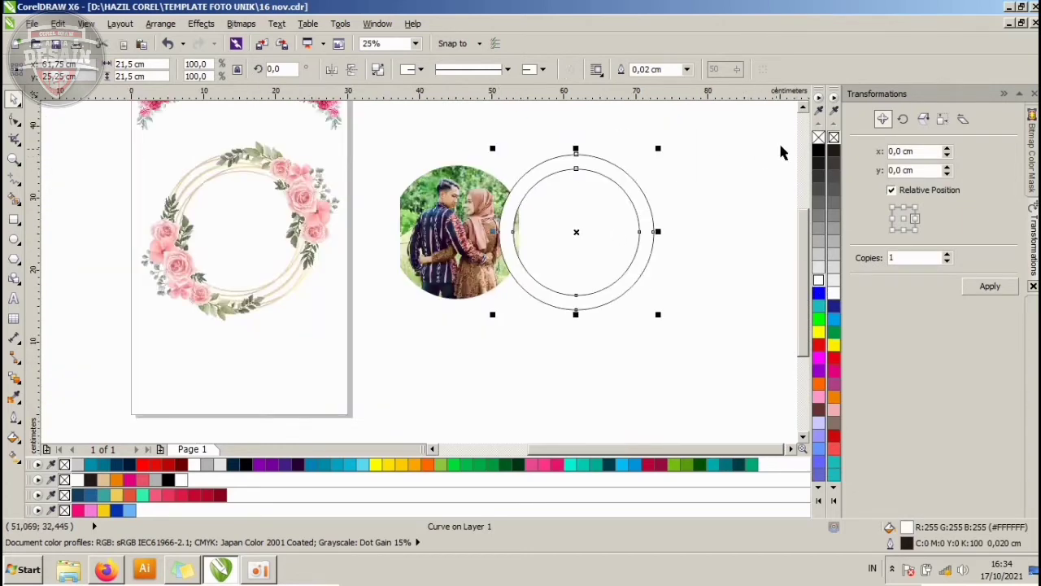
right_click(819, 137)
left_click(539, 122)
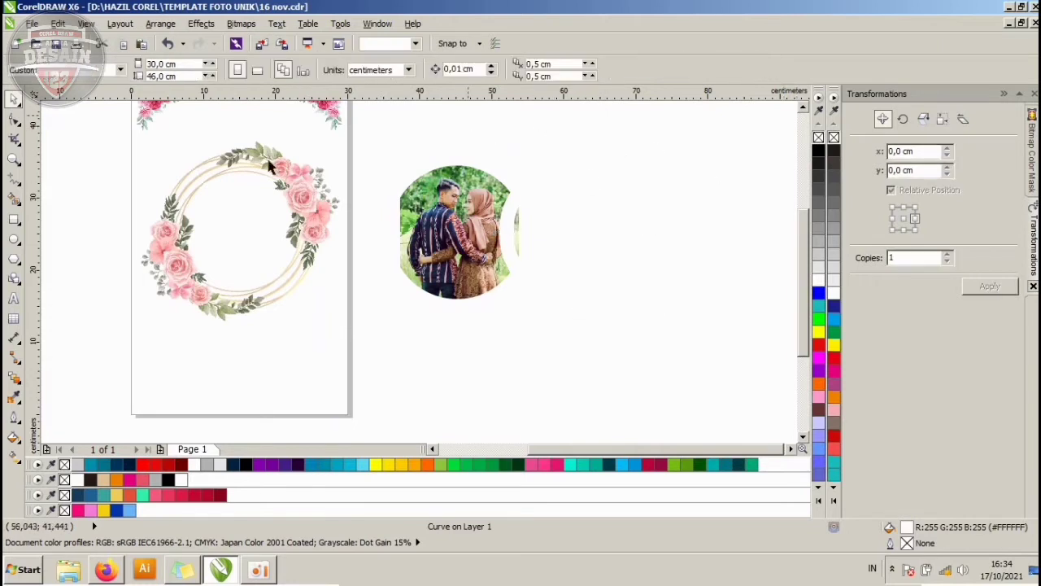
- Place a light grey rectangle about 46.5 x 34.5 cm without outline behind the cropped photo and the ring
left_click(13, 219)
mouse_move(355, 118)
left_mouse_down()
mouse_move(692, 353)
mouse_move(693, 366)
left_mouse_up()
left_click(823, 253)
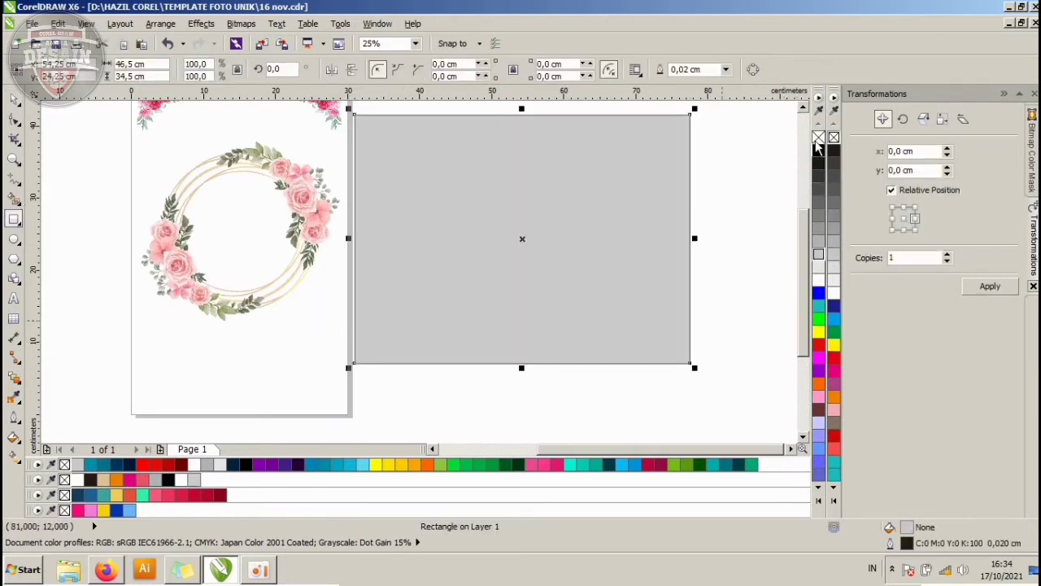
right_click(818, 138)
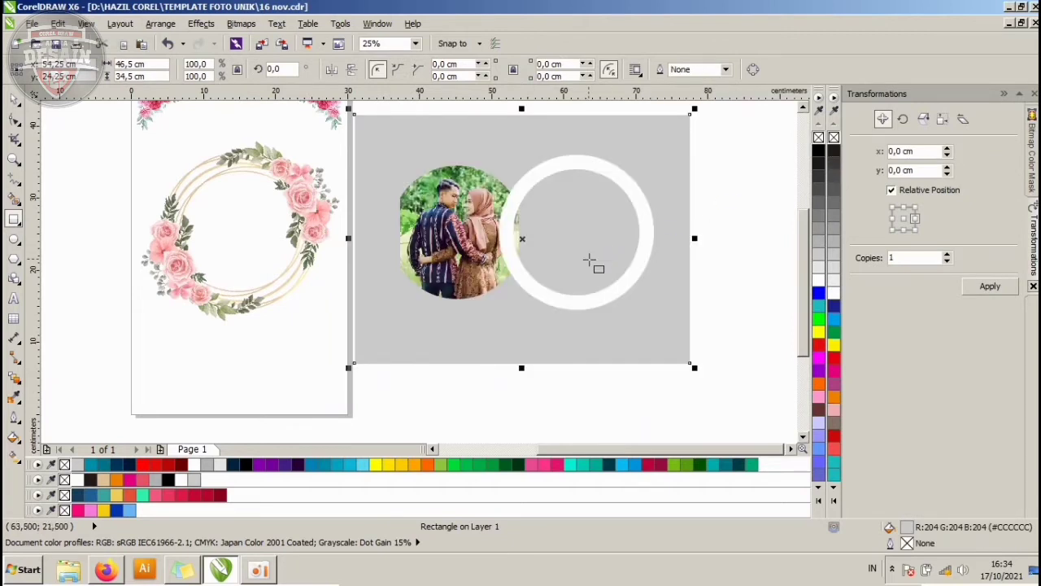
- Lock the grey background rectangle and deselect it
right_click(536, 139)
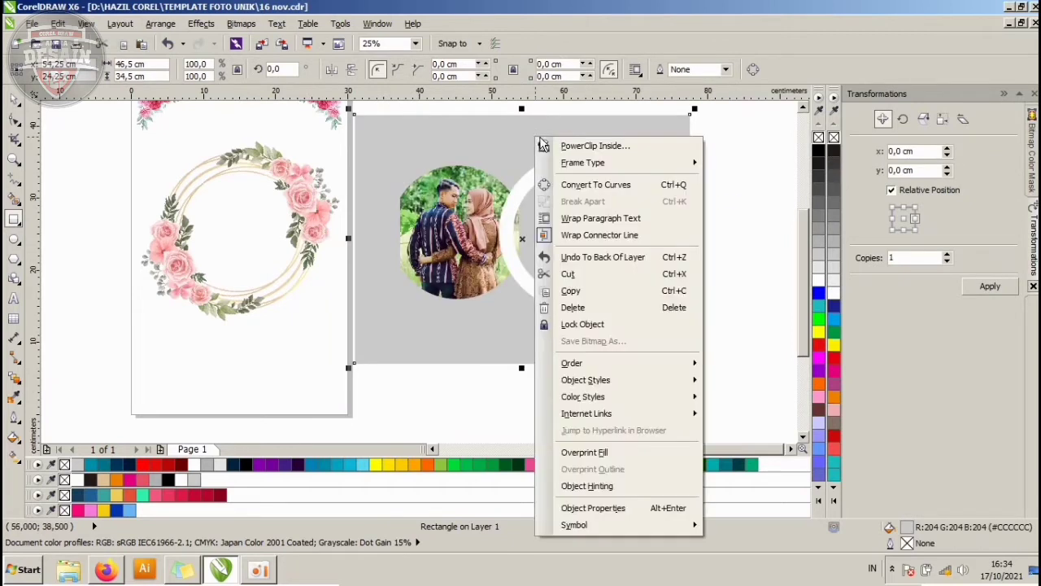
left_click(583, 324)
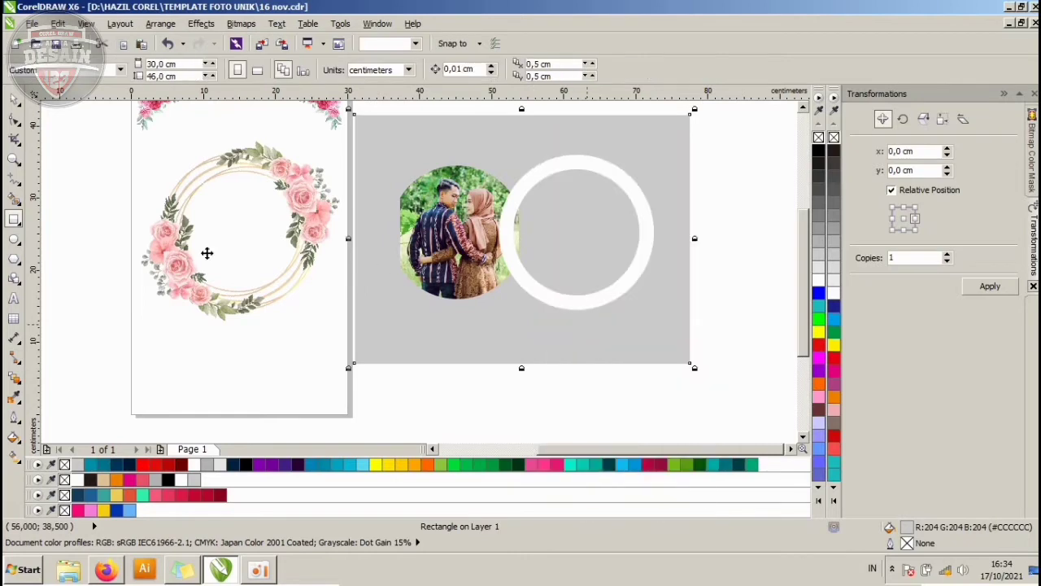
key("Escape")
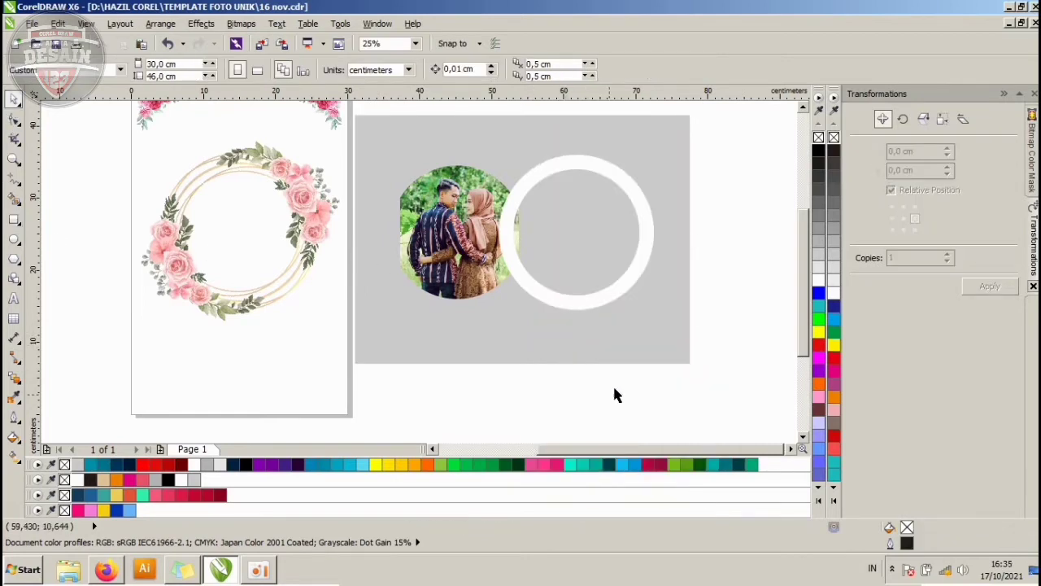
- Shift the cropped photo slightly towards the white ring and centre the ring horizontally on the photo
scroll(641, 172, "up", 1)
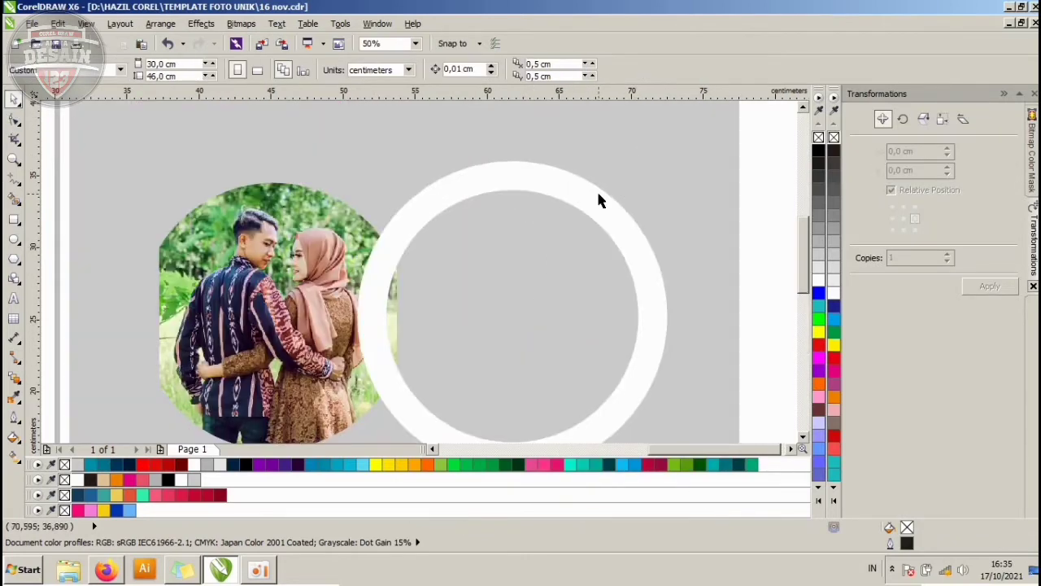
left_click(542, 176)
left_click(309, 195)
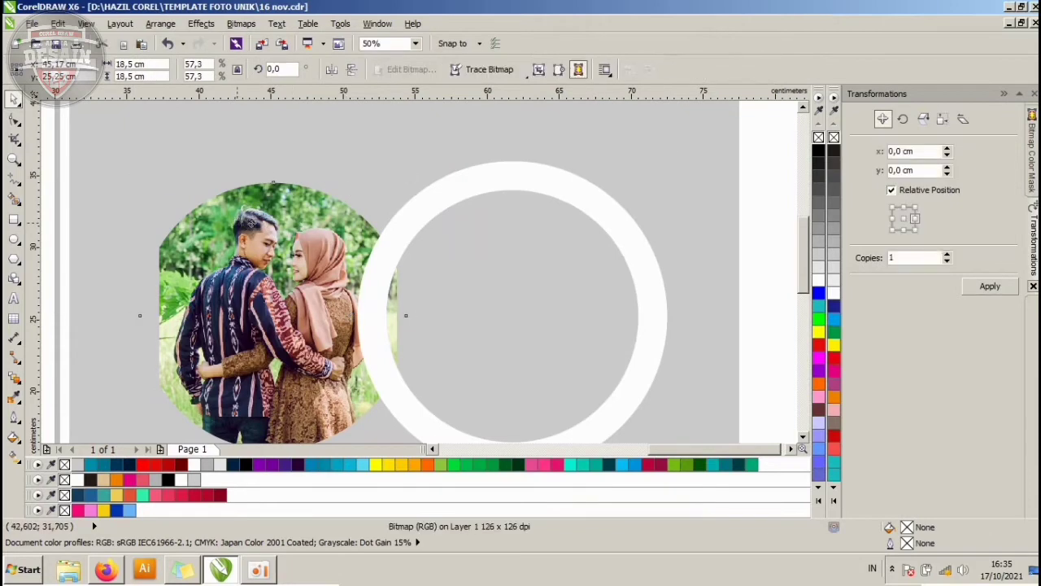
left_click_drag(315, 217, 356, 221)
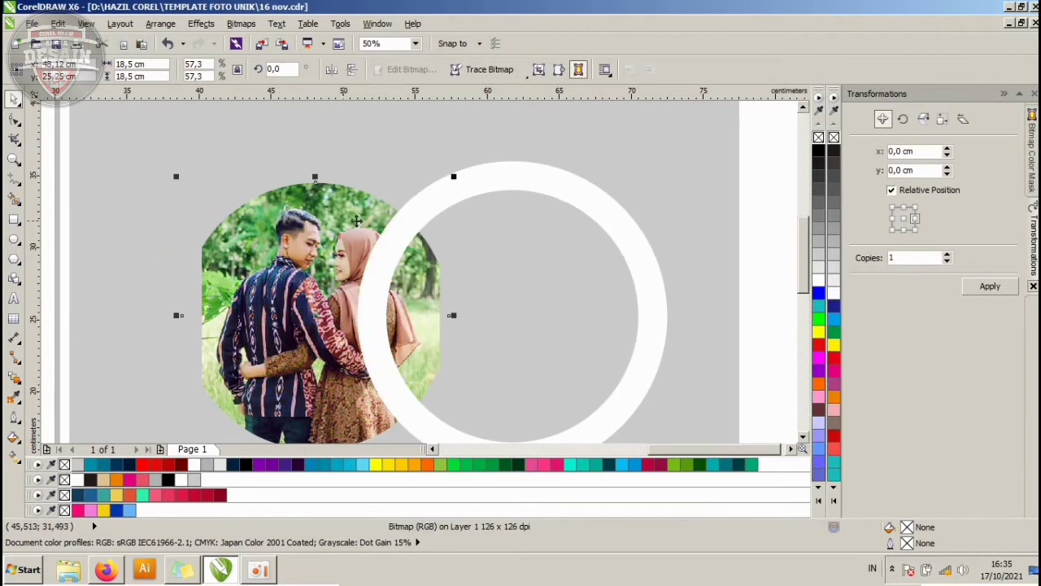
left_click(532, 169)
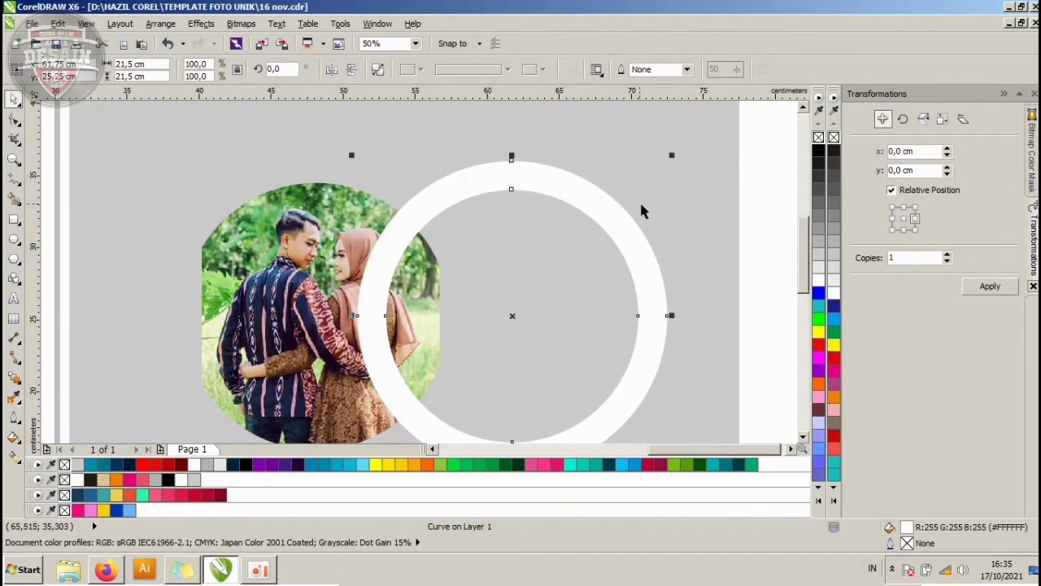
left_click(293, 231, "shift")
key("c")
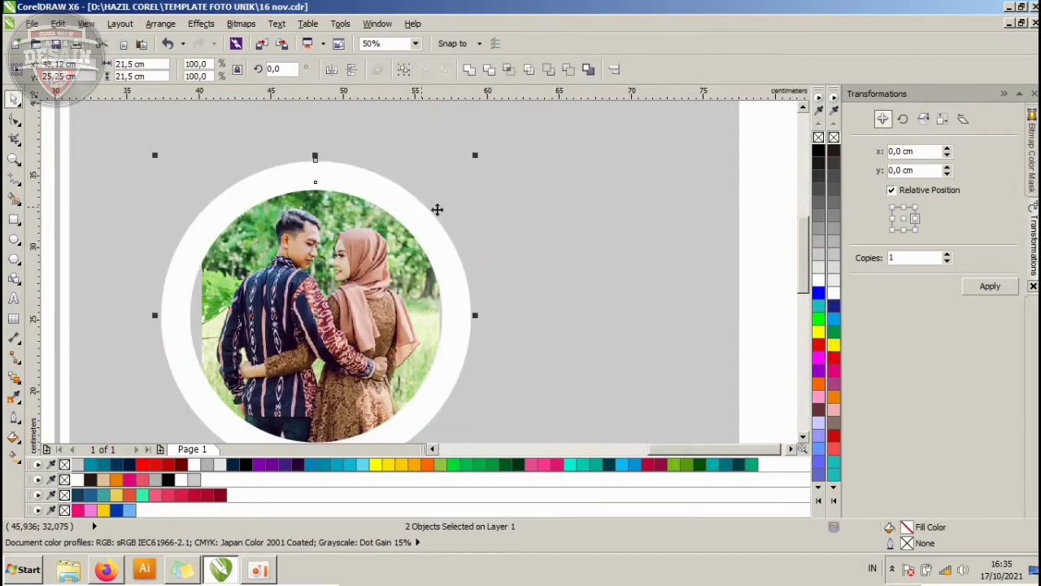
- Scale the white ring down from its centre to about 19.76 cm so it hugs the photo's edge
scroll(502, 168, "down", 1)
left_click(669, 218)
scroll(394, 192, "up", 1)
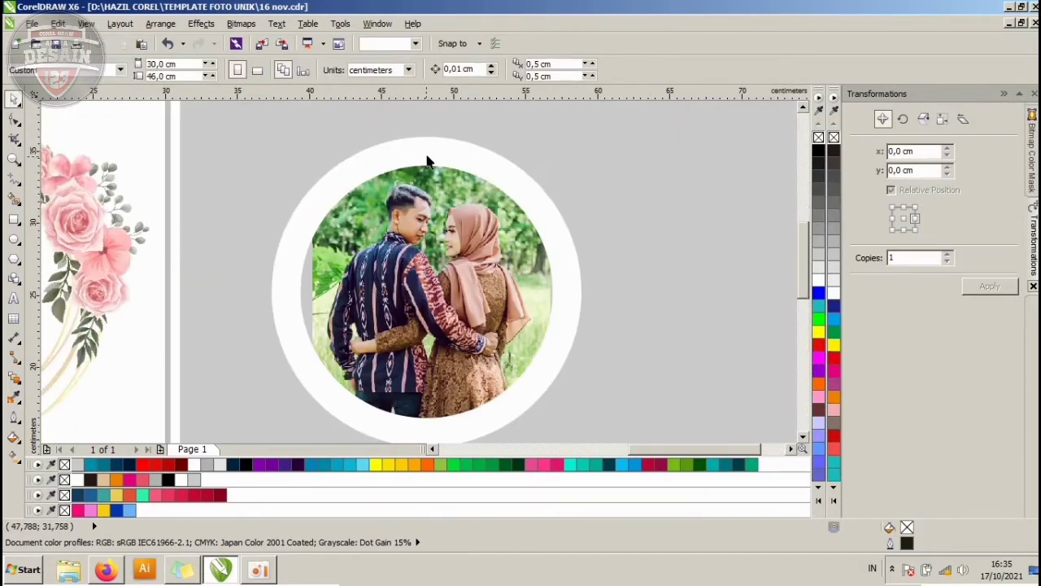
left_click(428, 161)
left_click_drag(586, 132, 574, 147)
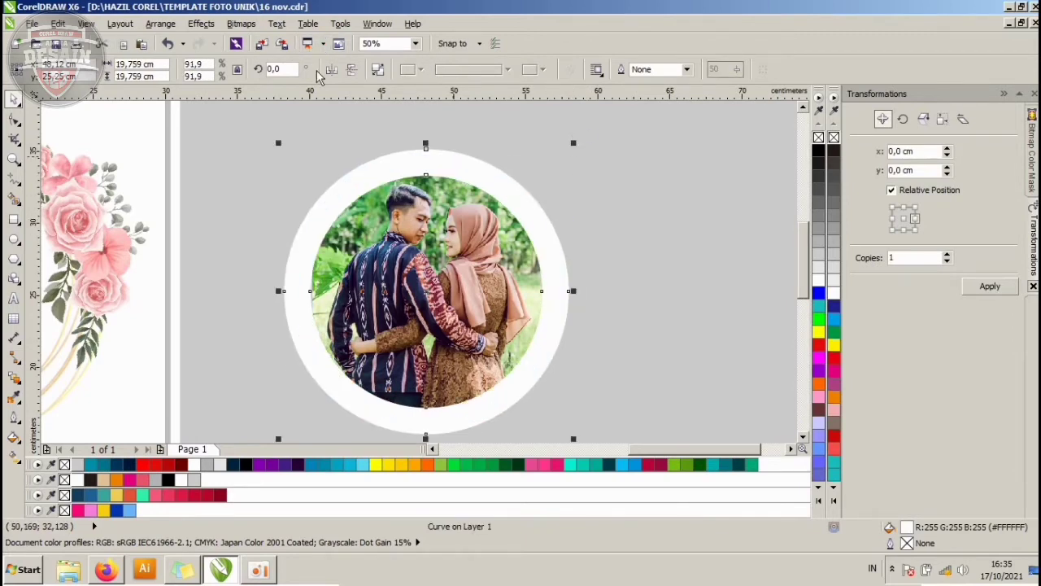
- Convert the white ring to a 72 dpi RGB Color (24-bit) bitmap with anti-aliasing and a transparent background
left_click(240, 24)
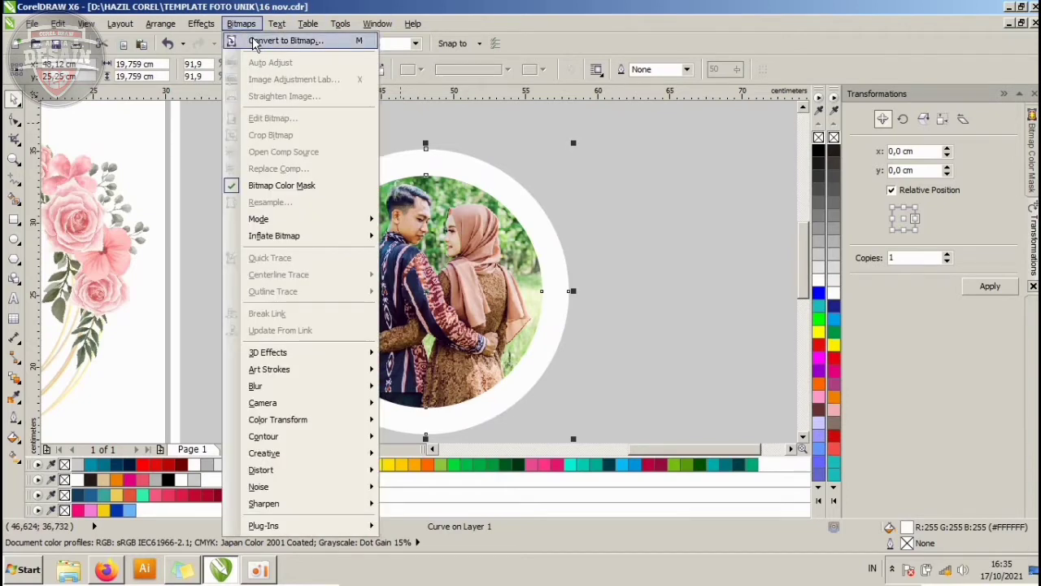
left_click(256, 42)
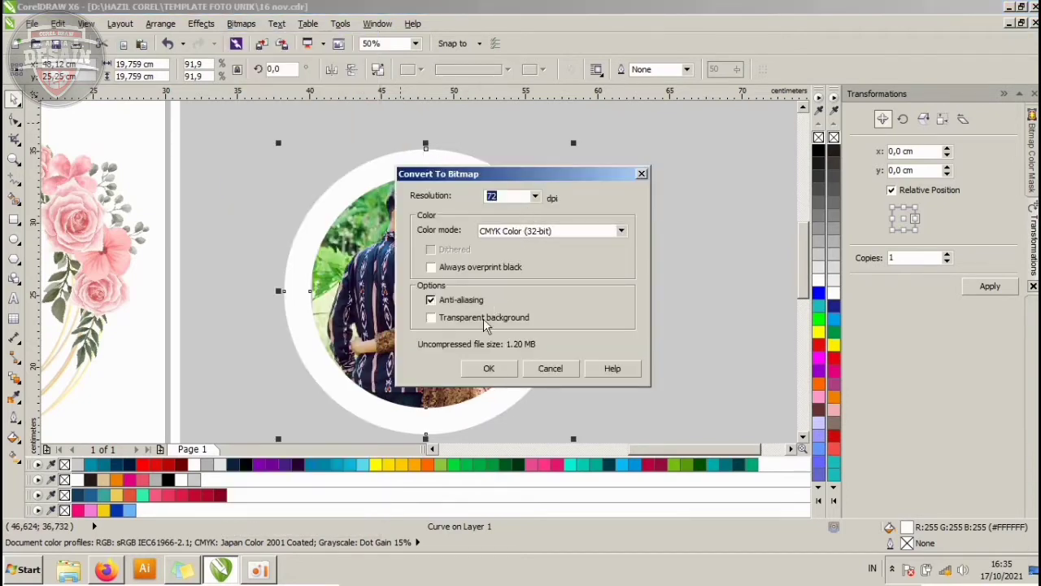
left_click(514, 231)
left_click(514, 234)
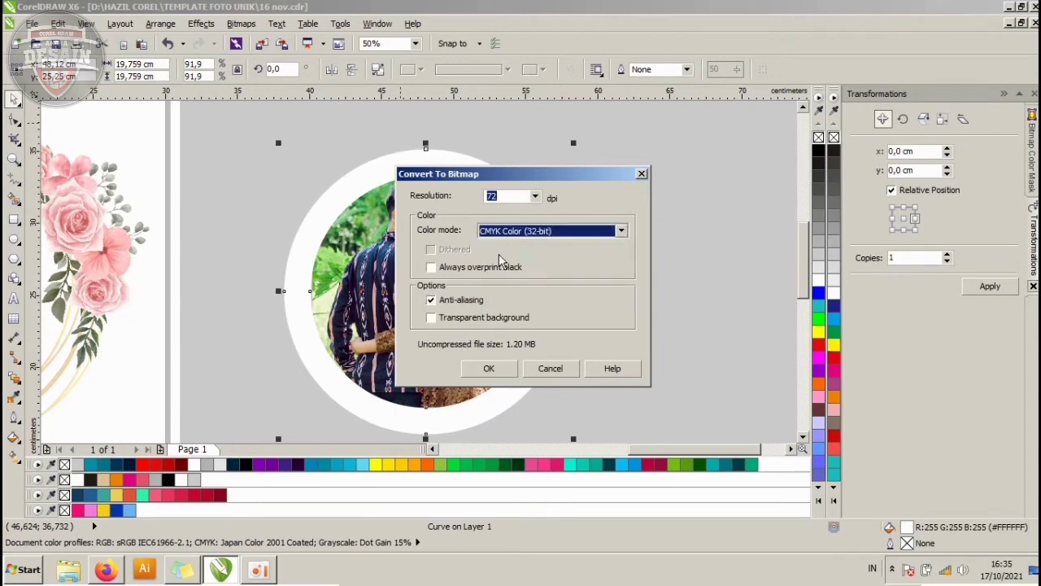
left_click(504, 233)
left_click(492, 288)
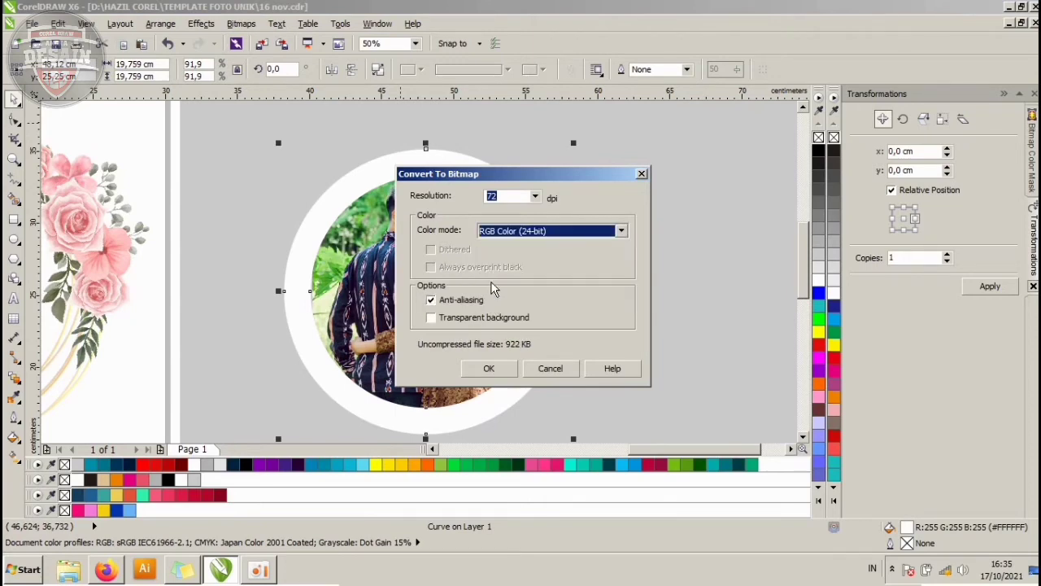
left_click(442, 320)
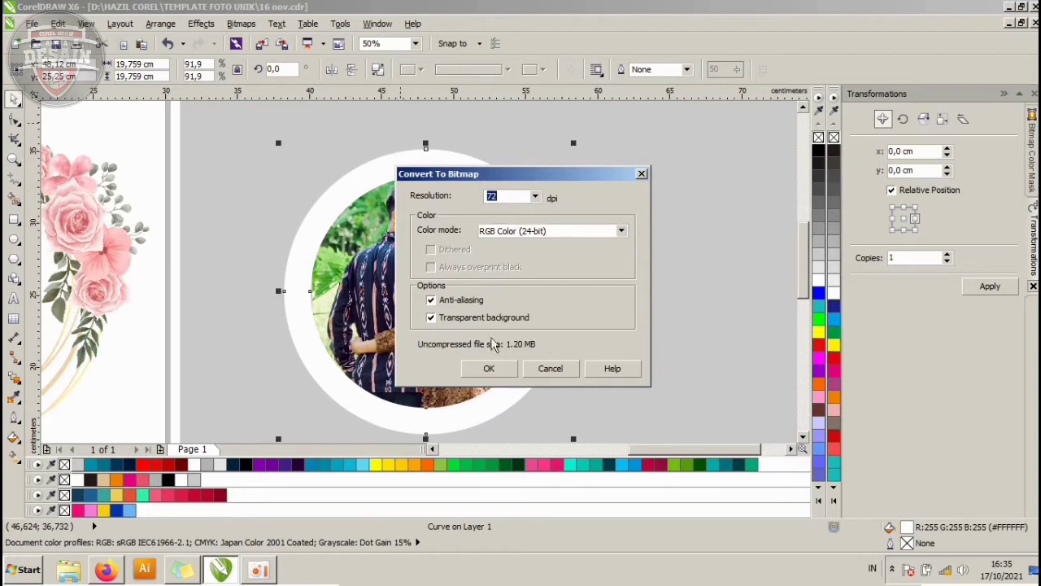
left_click(487, 367)
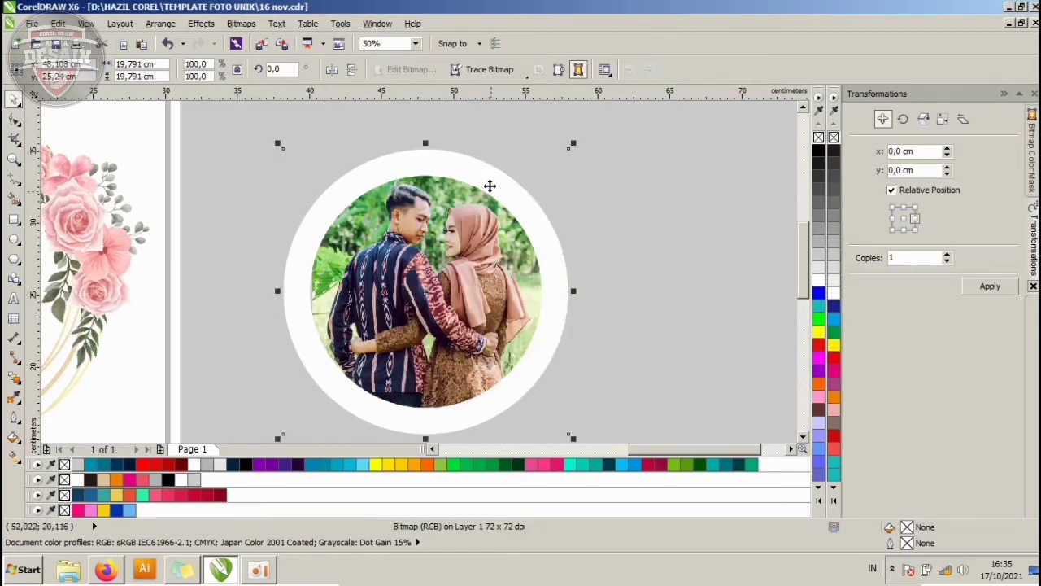
- Apply a Gaussian Blur with a 6-pixel radius to the white ring bitmap
scroll(439, 171, "up", 1)
scroll(416, 151, "down", 1)
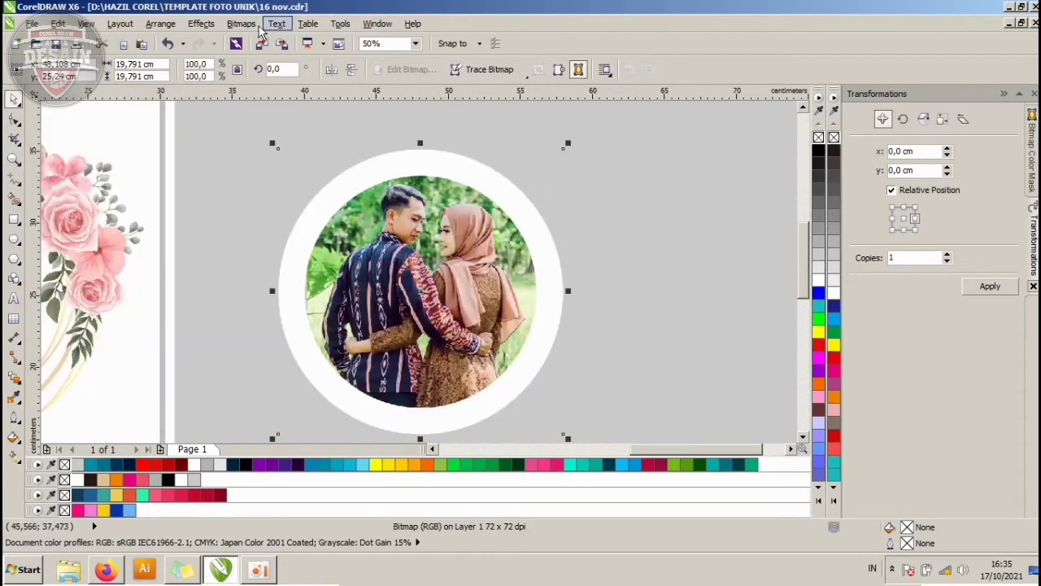
left_click(241, 24)
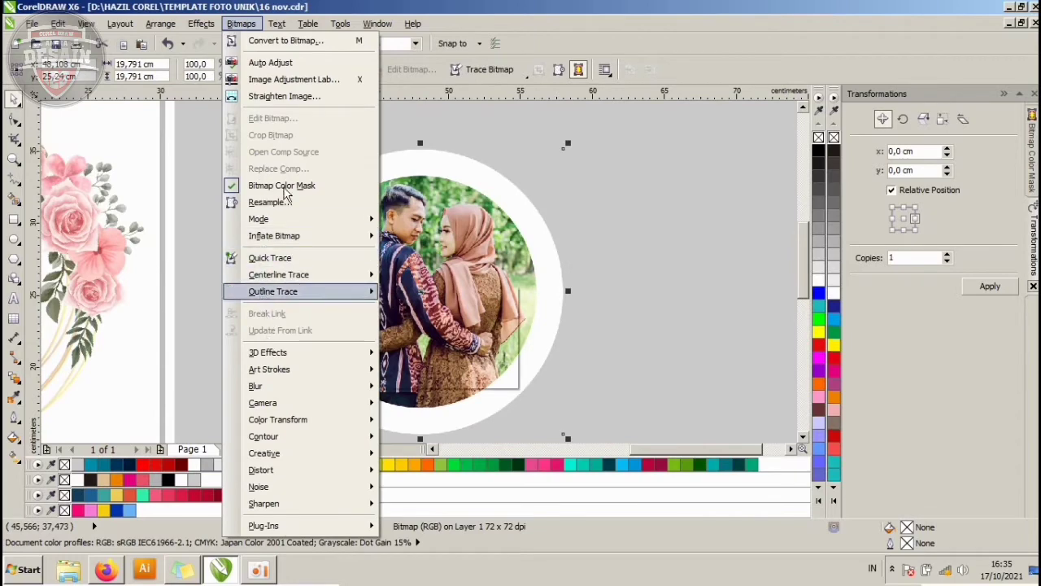
mouse_move(201, 24)
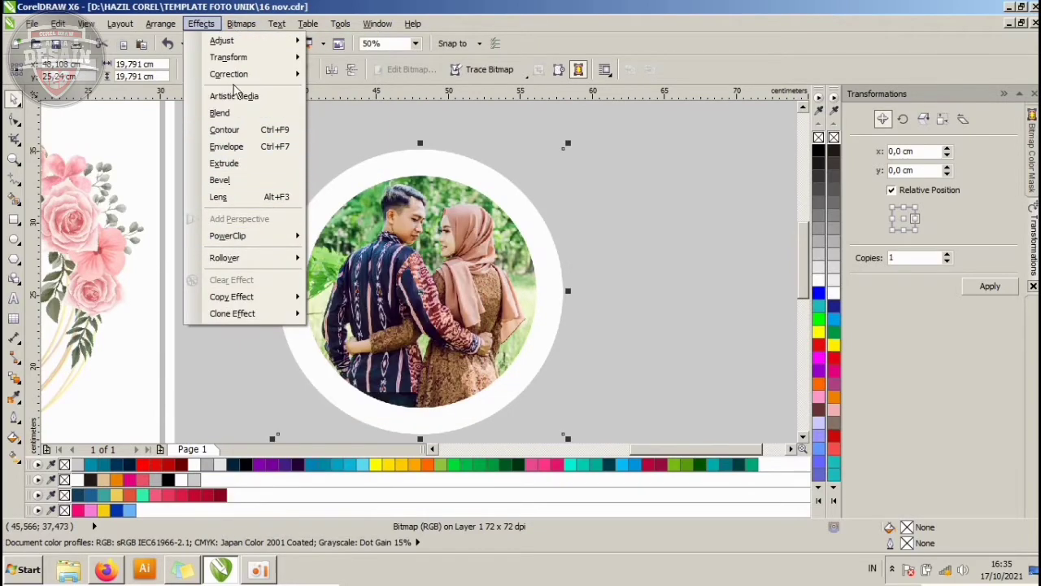
mouse_move(251, 25)
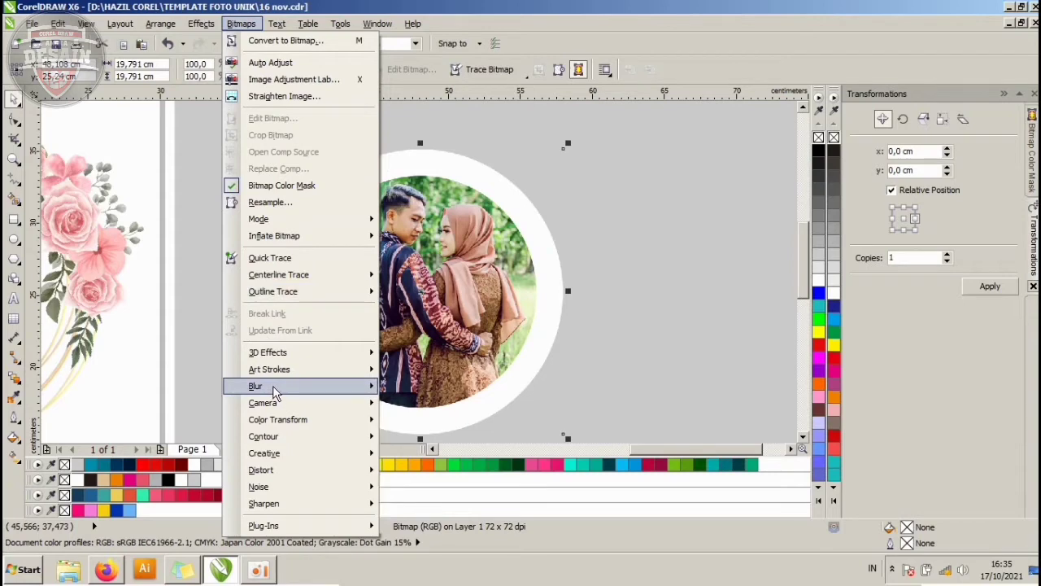
mouse_move(275, 393)
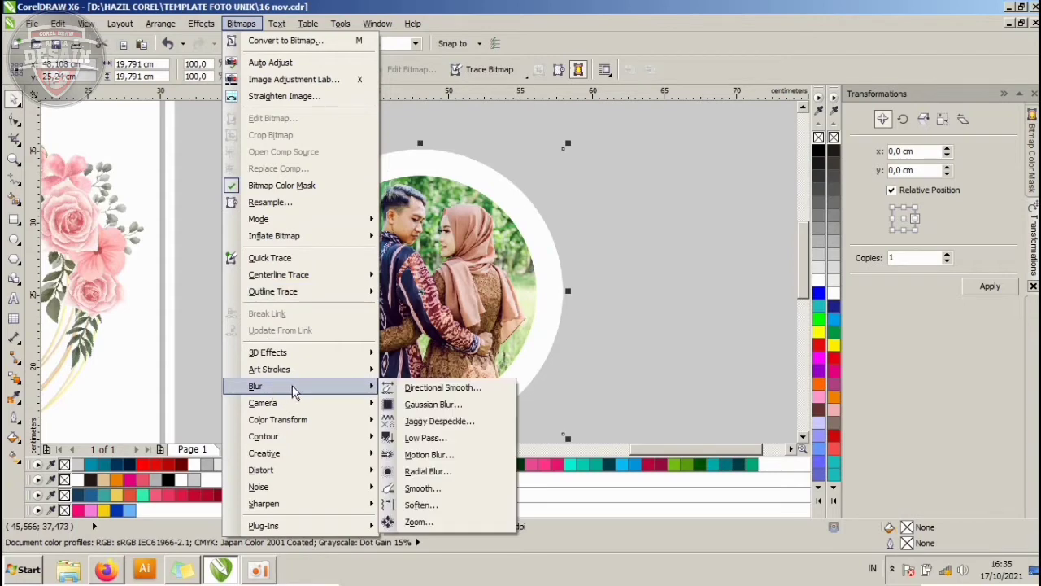
left_click(433, 405)
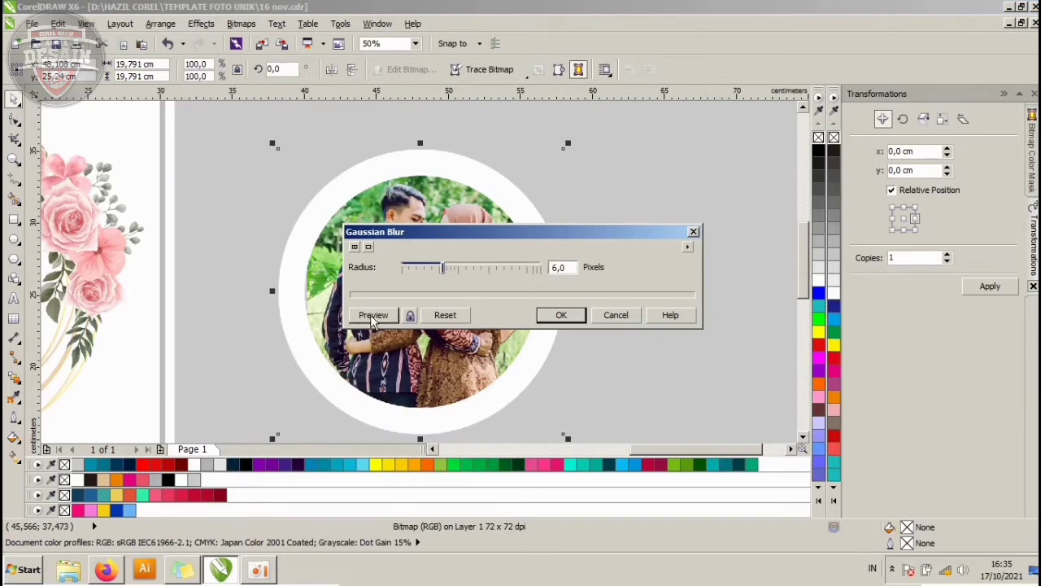
left_click(558, 320)
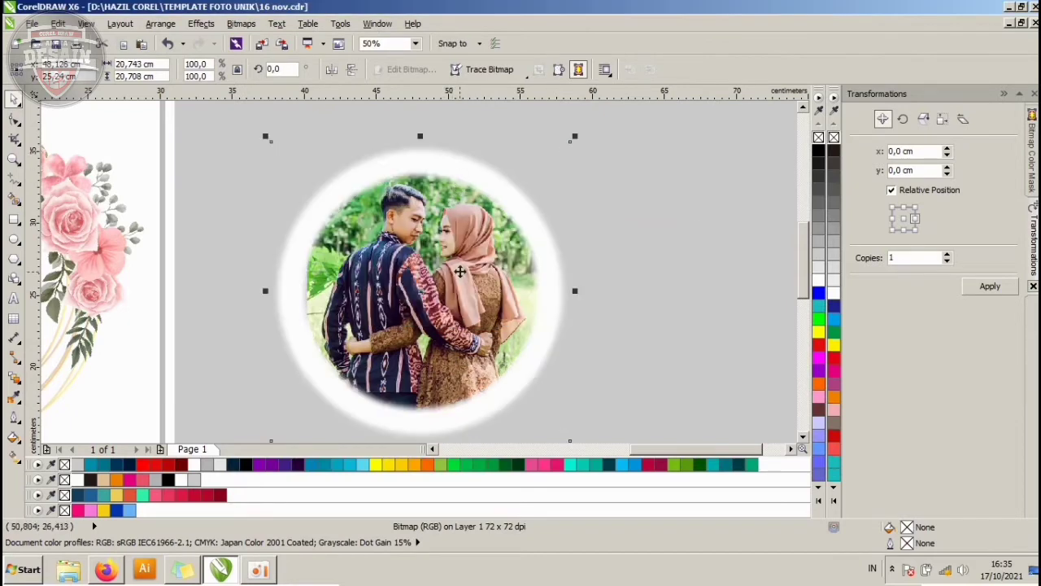
- Scale the blurred white ring from its centre to about 20.28 cm wide so its soft inner edge overlaps the photo's rim
left_click_drag(574, 139, 571, 140)
left_click_drag(574, 140, 567, 146)
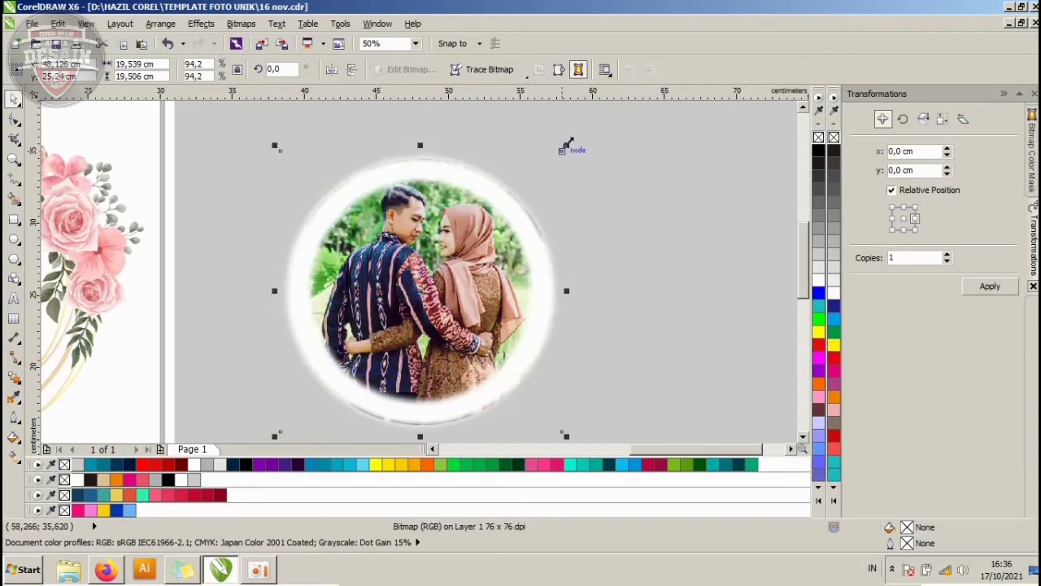
left_click_drag(566, 146, 595, 117)
key("Escape")
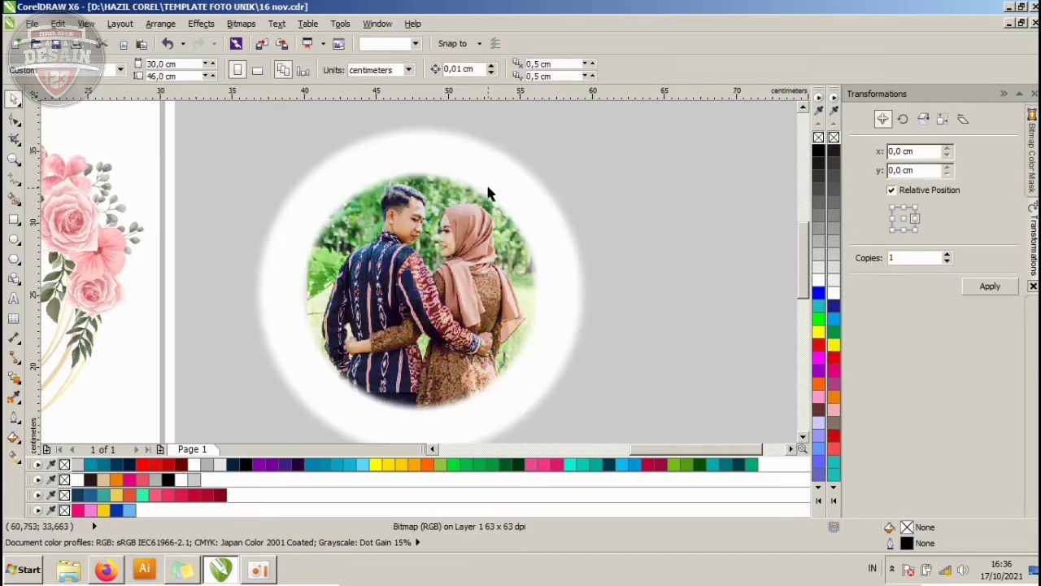
left_click(489, 189)
left_click_drag(595, 118, 584, 124)
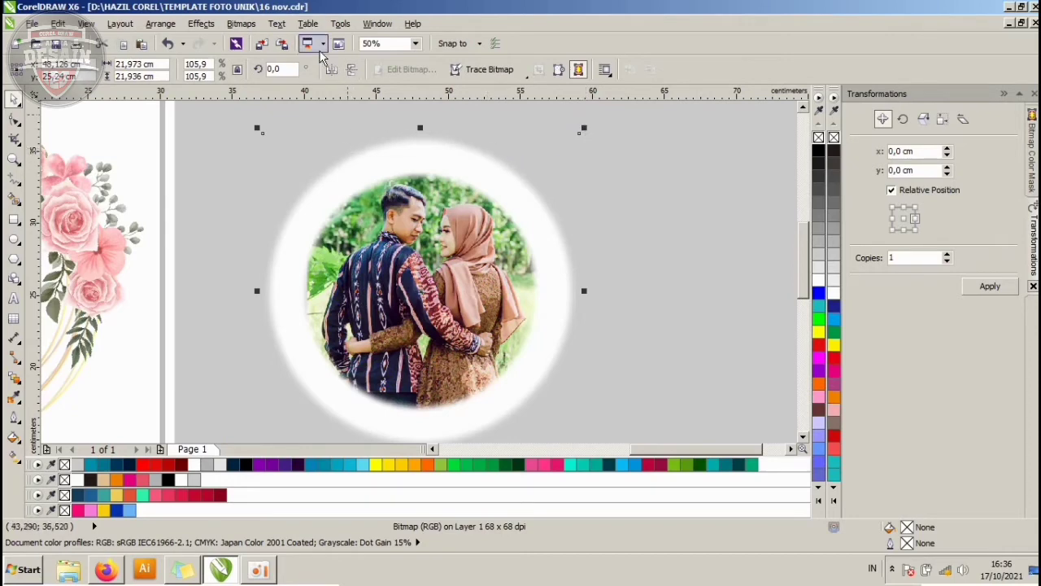
left_click_drag(584, 127, 573, 141)
scroll(520, 169, "down", 2)
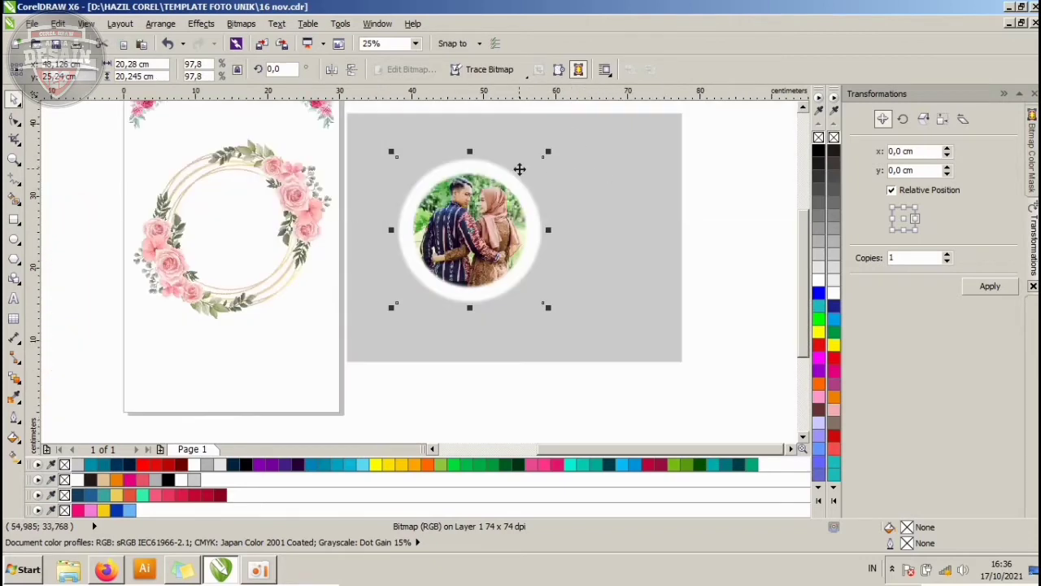
- Group the circular photo with its blurred ring and place the group inside the floral frame on the page
left_click_drag(594, 304, 371, 133)
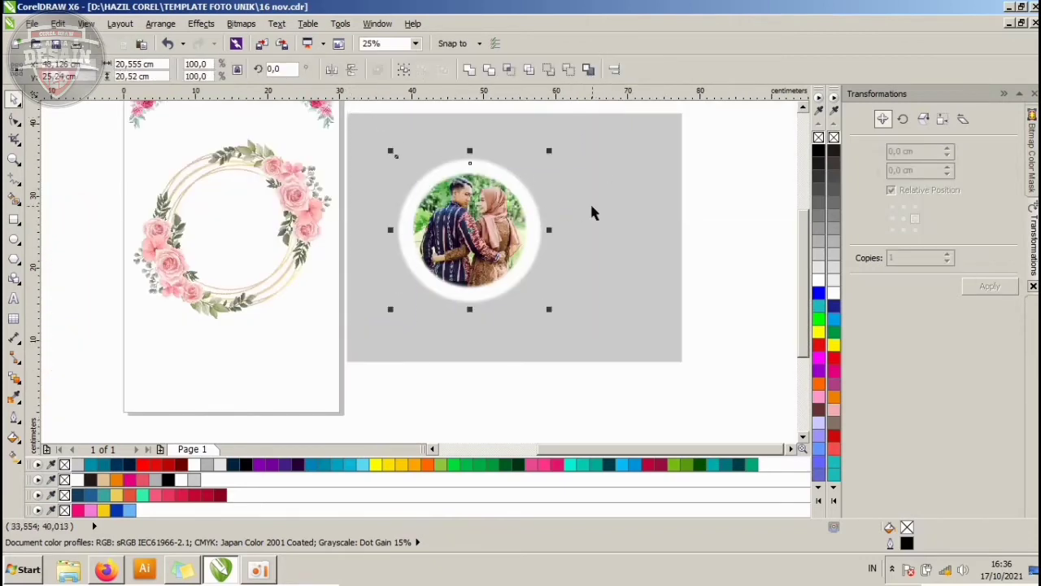
left_click_drag(470, 214, 236, 215)
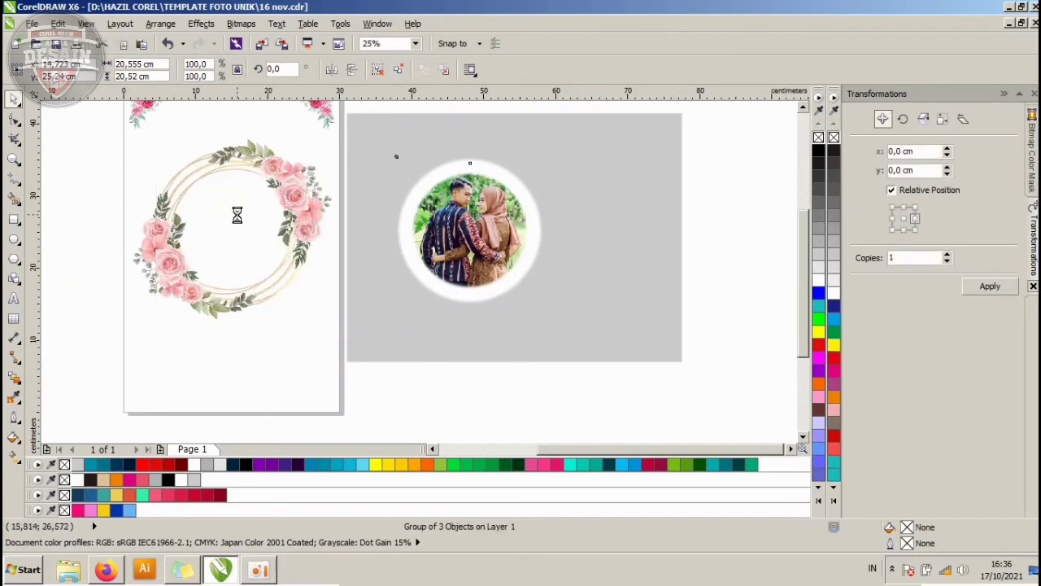
left_click(324, 203)
left_click(288, 363)
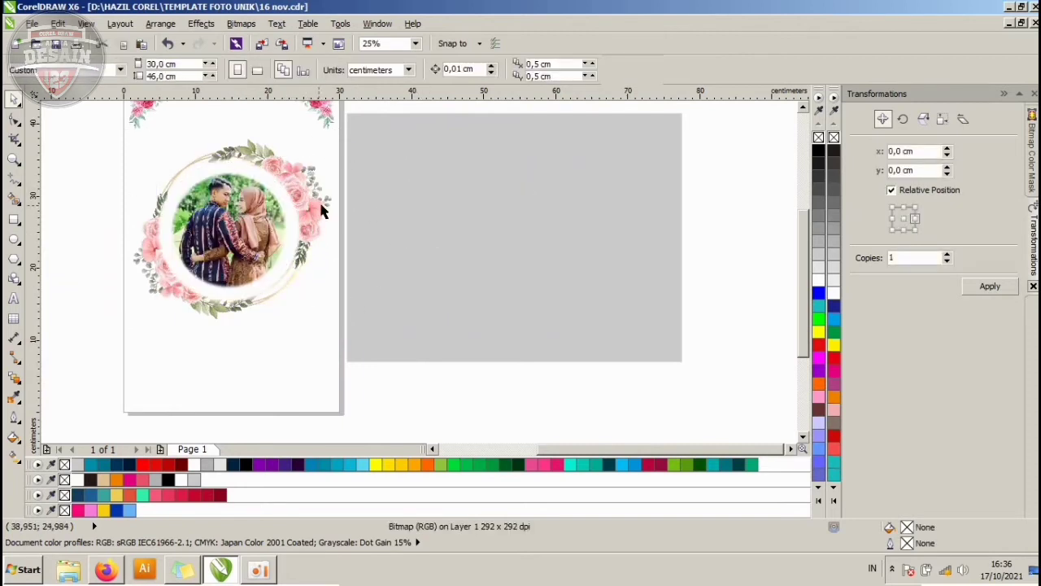
- Bring the floral frame in front of the ringed photo
left_click(323, 204)
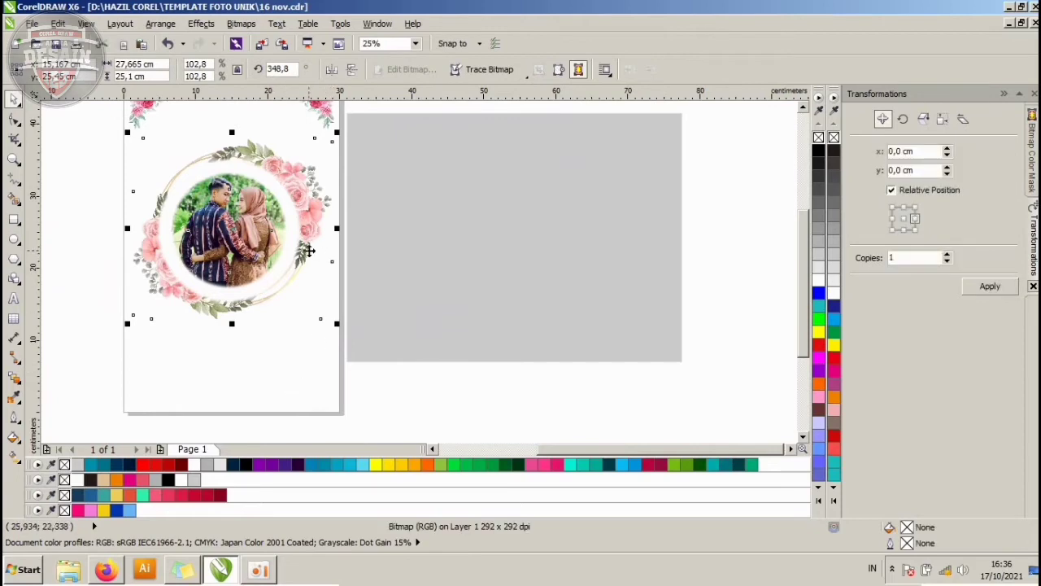
key("shift+Page_Up")
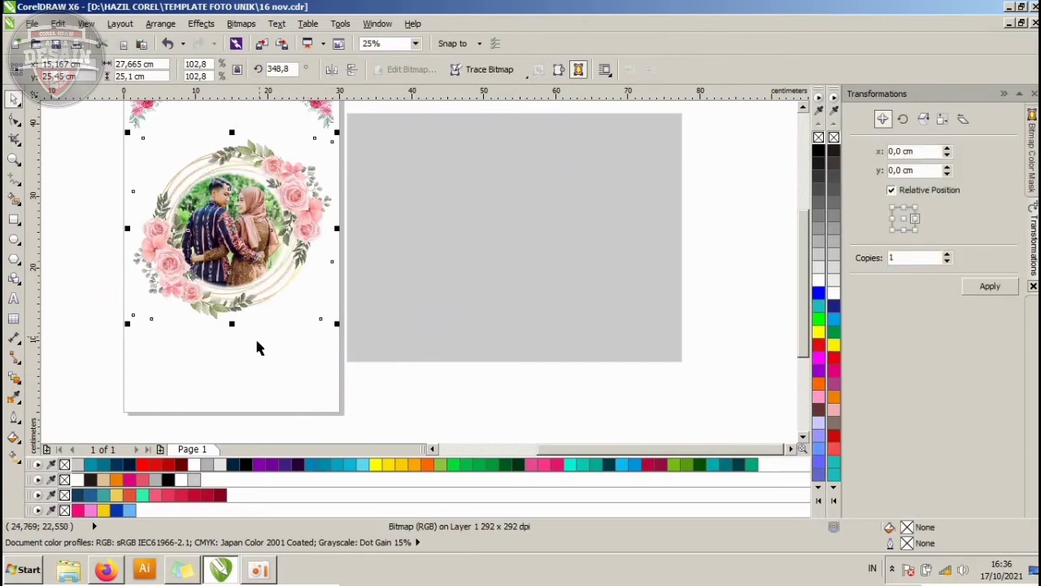
left_click(257, 348)
- Shift the floral frame about 0.5 cm to the left so it sits evenly around the photo
left_click(330, 155)
scroll(339, 149, "up", 2)
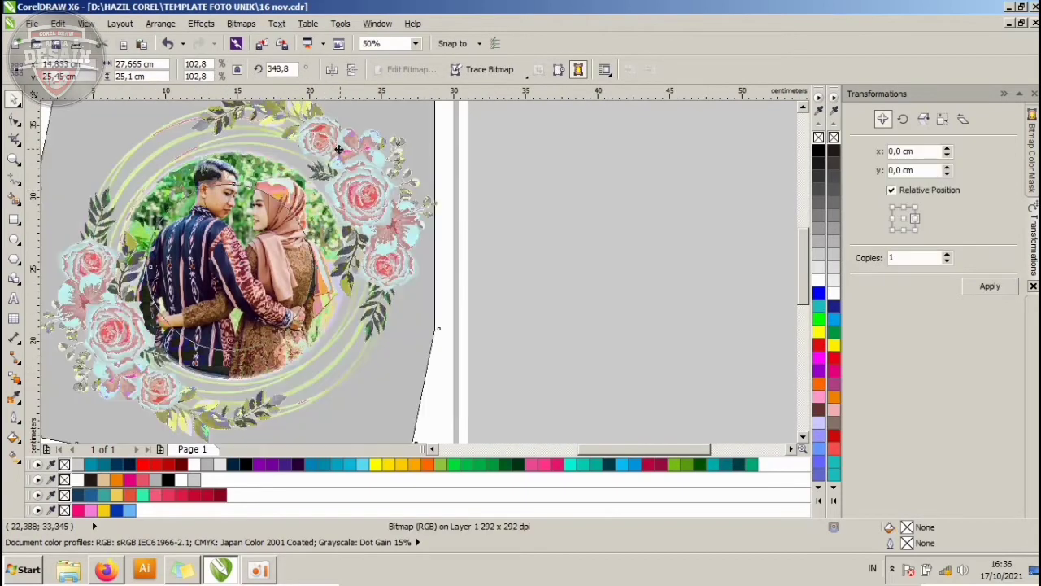
left_click_drag(348, 150, 351, 147)
scroll(420, 158, "down", 2)
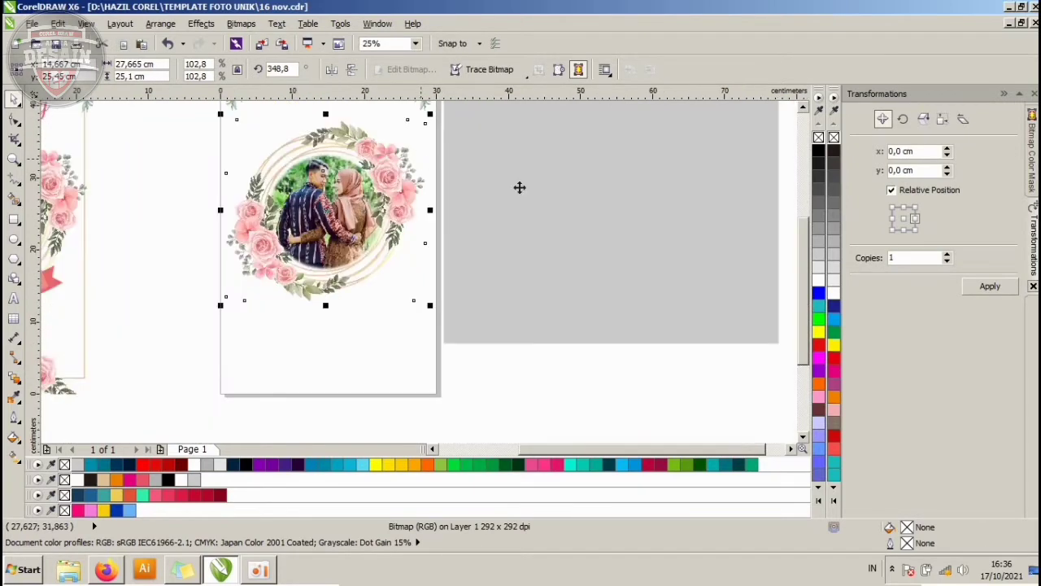
- Unlock the grey background rectangle and delete it
left_click(537, 200)
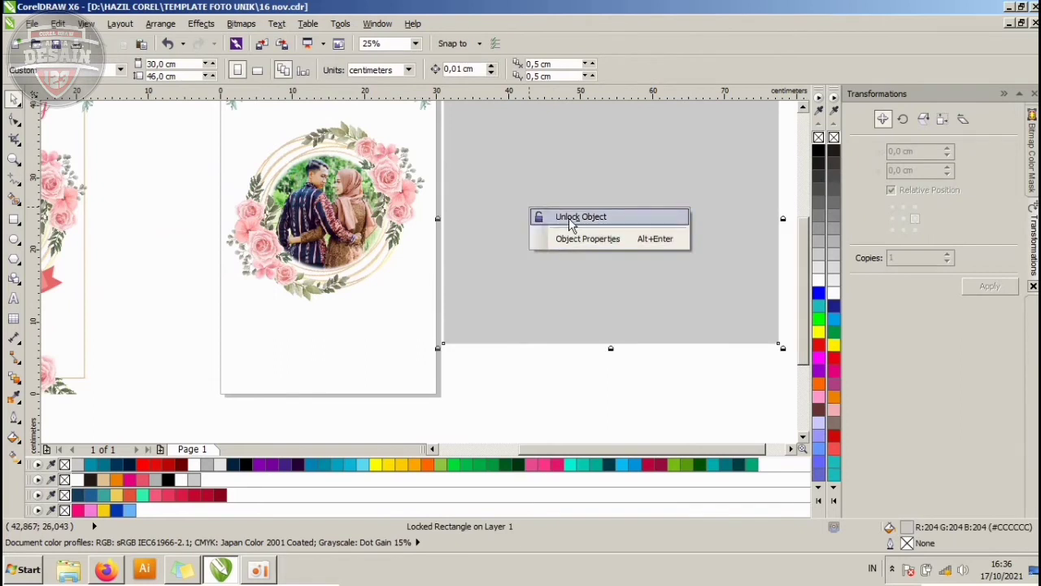
left_click(567, 216)
key("Delete")
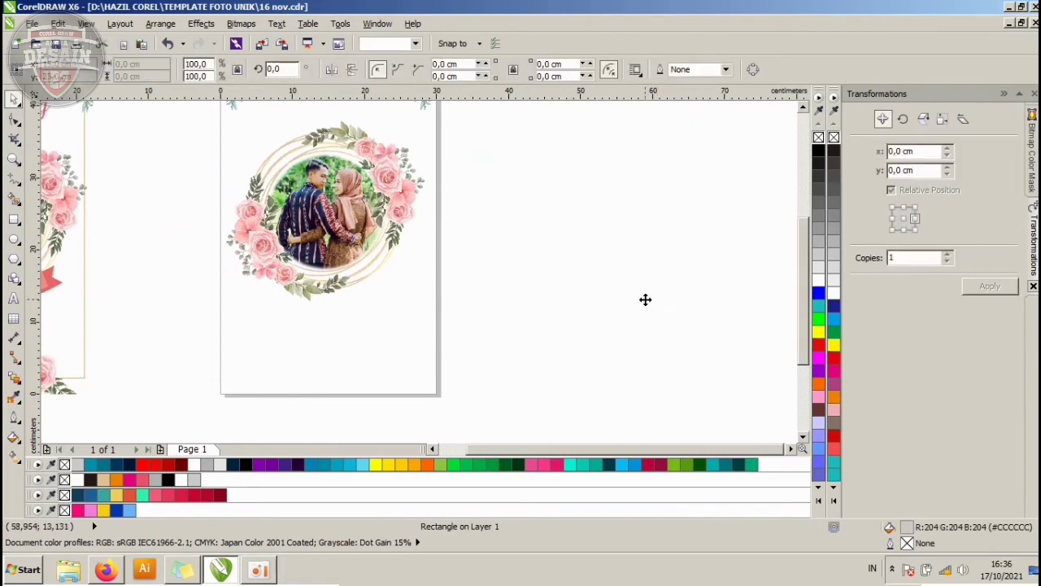
scroll(480, 292, "down", 1)
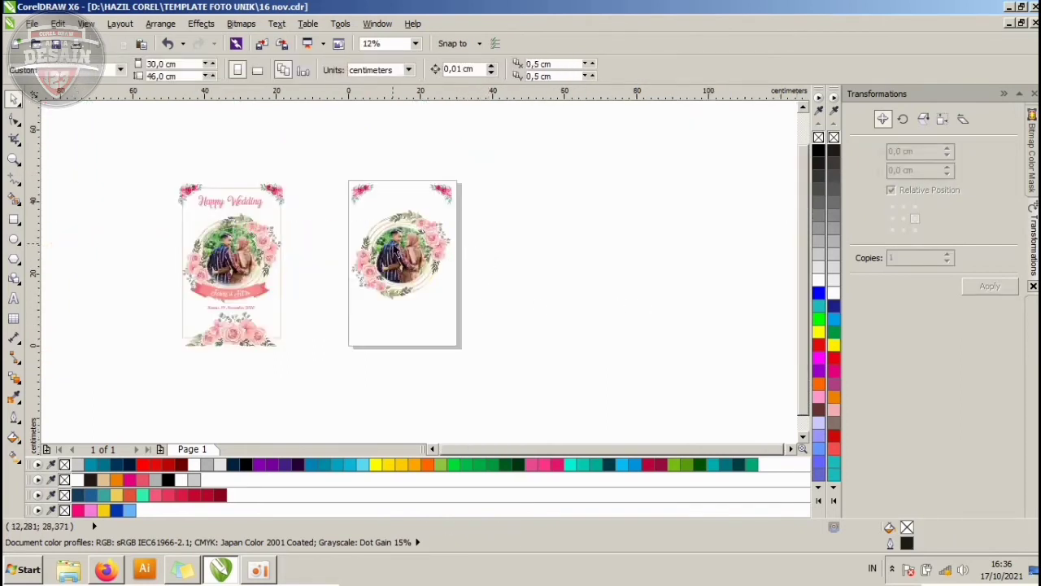
scroll(393, 245, "up", 1)
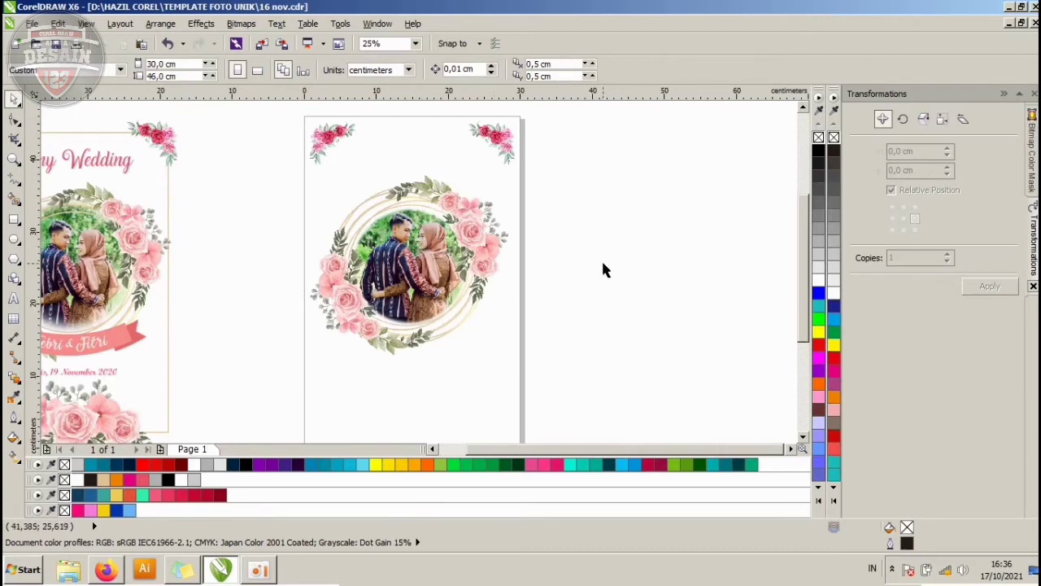
left_click_drag(546, 365, 261, 159)
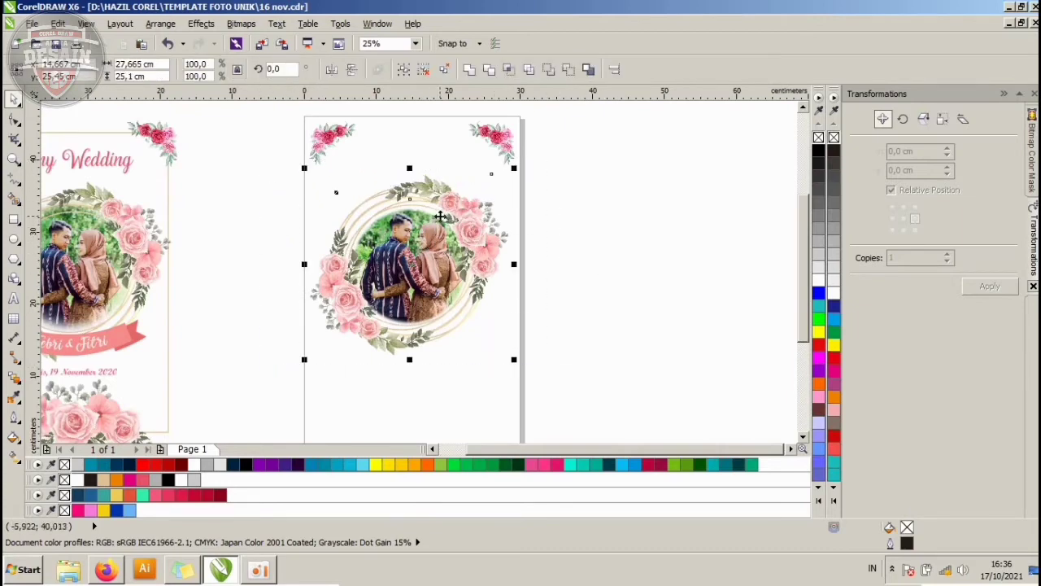
left_click(579, 211)
- Examine which font the Happy Wedding title in the sample poster uses
left_click(77, 167)
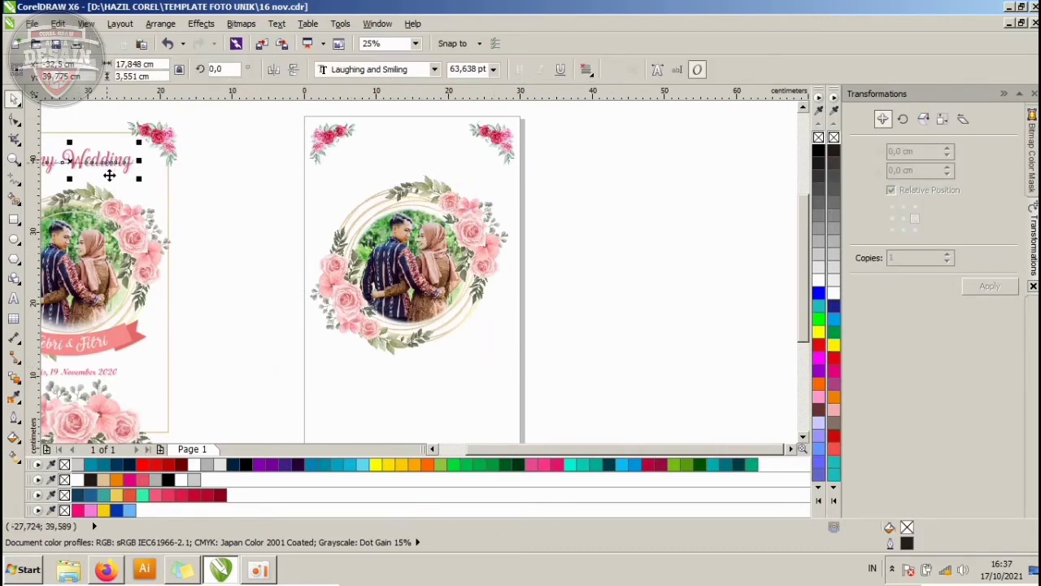
scroll(250, 171, "down", 1)
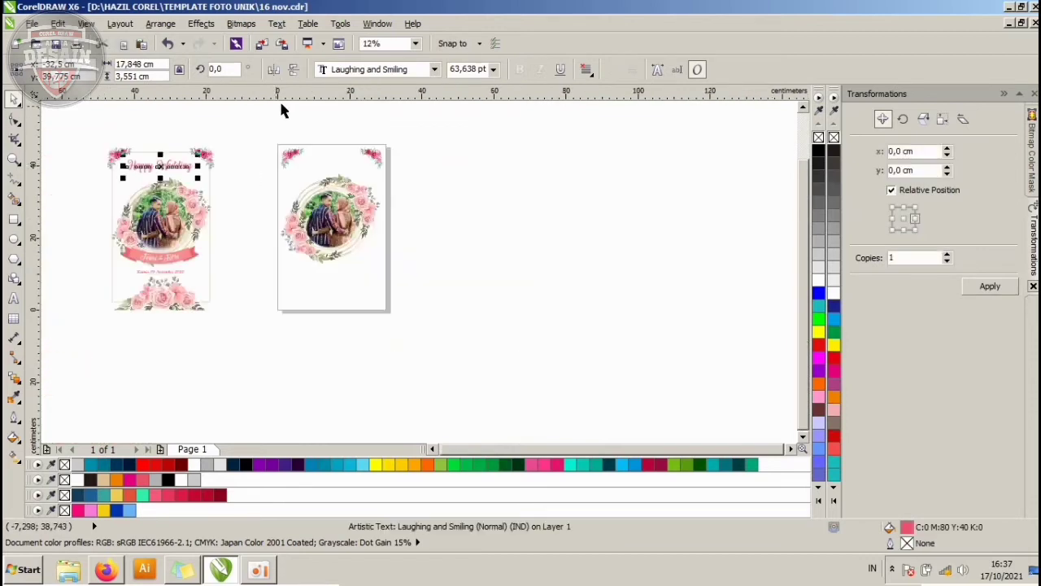
left_click(338, 75)
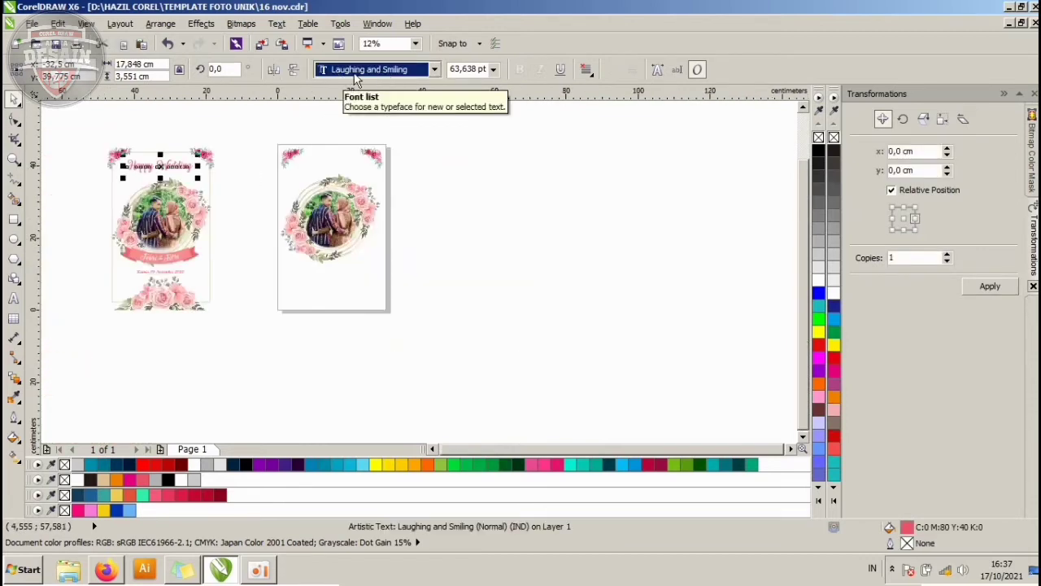
left_click(358, 73)
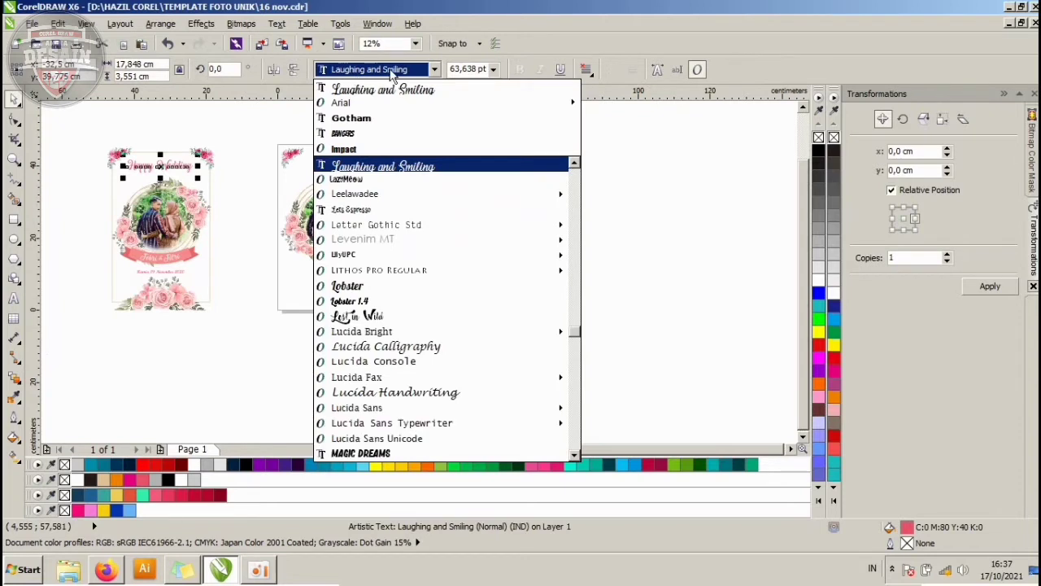
left_click(375, 89)
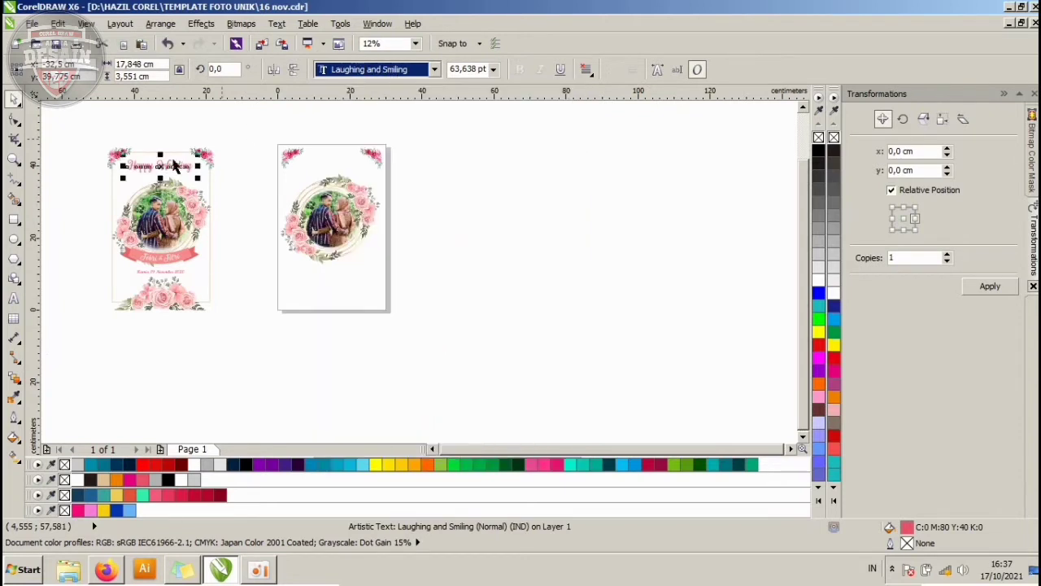
left_click(173, 125)
scroll(165, 135, "up", 2)
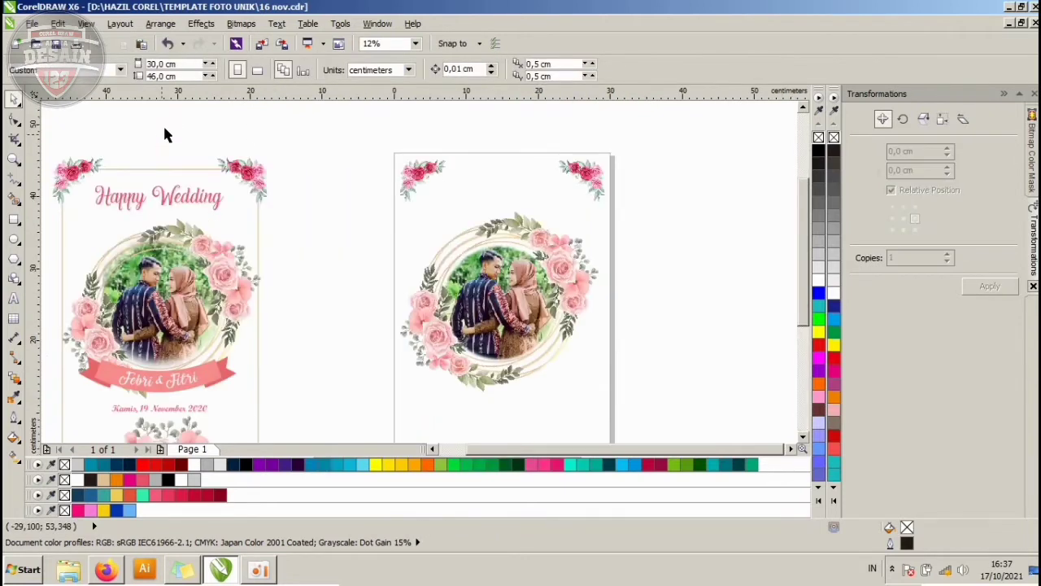
left_click(171, 203)
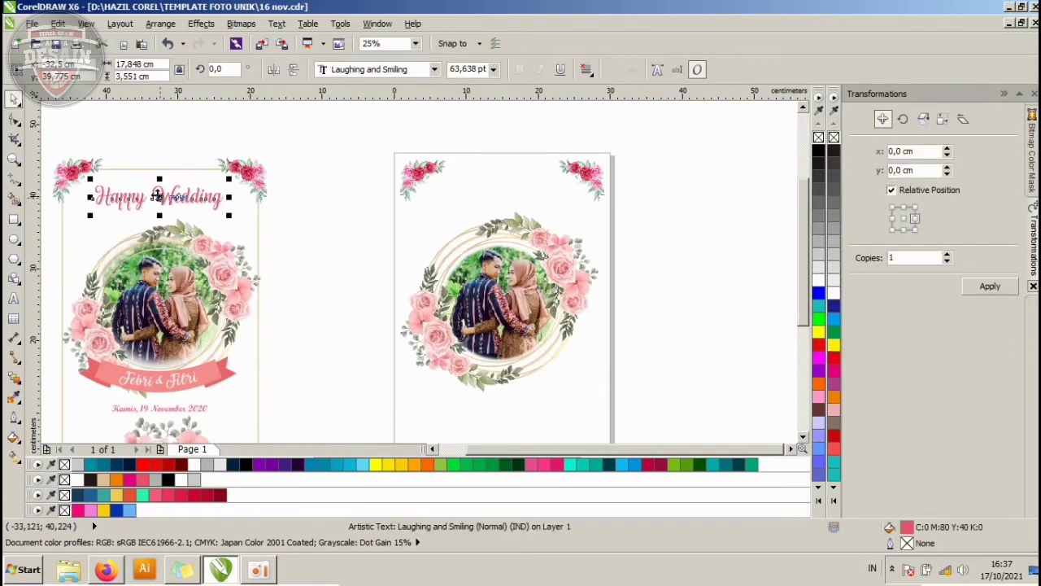
left_click(184, 112)
left_click(181, 204)
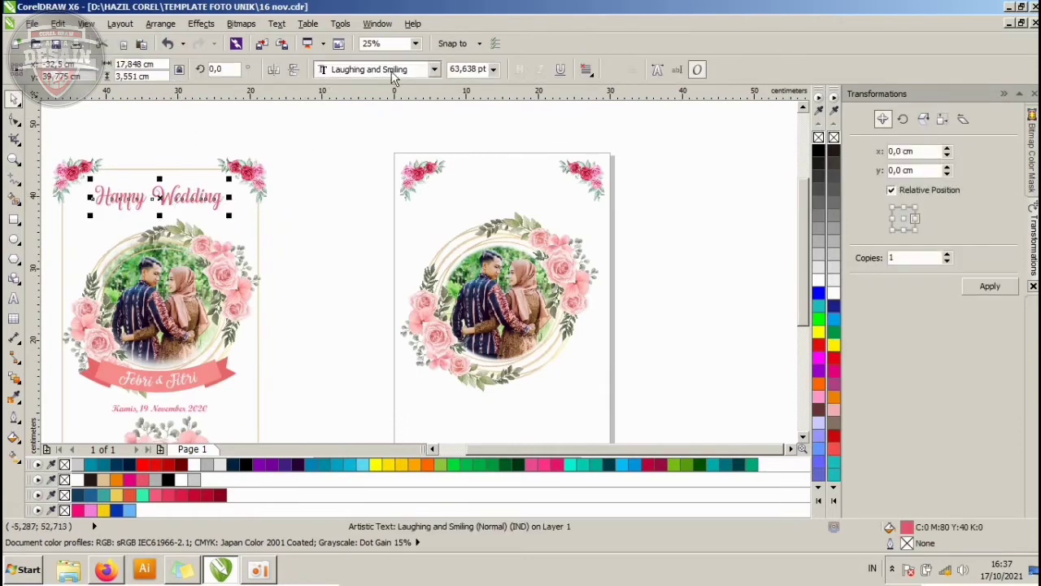
left_click(327, 159)
left_click(208, 202)
- Copy the Happy Wedding title from the sample poster to the new page and centre it horizontally between the corner roses
left_click(160, 199)
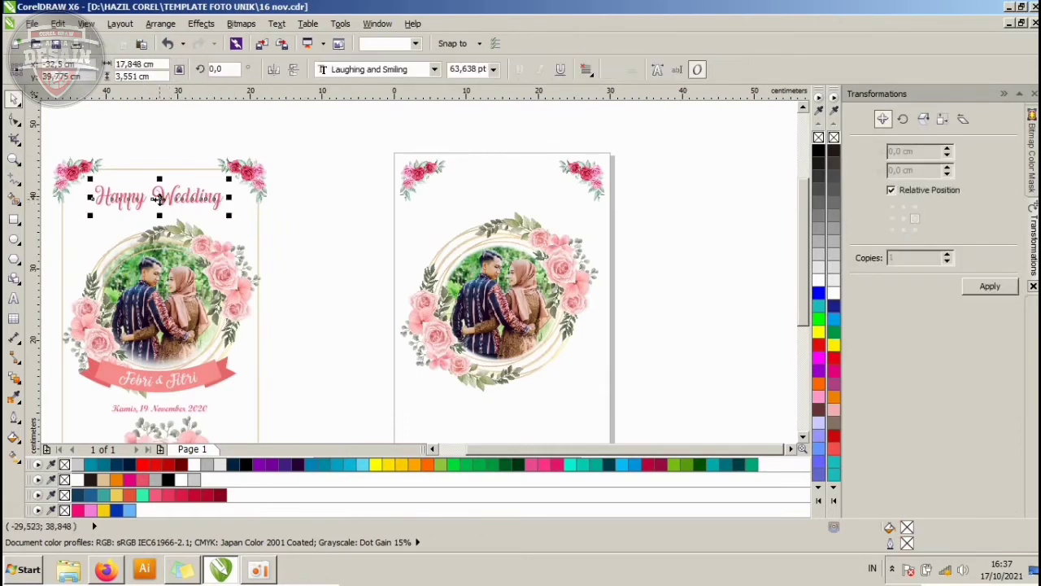
left_click_drag(160, 198, 509, 200)
right_click(510, 200)
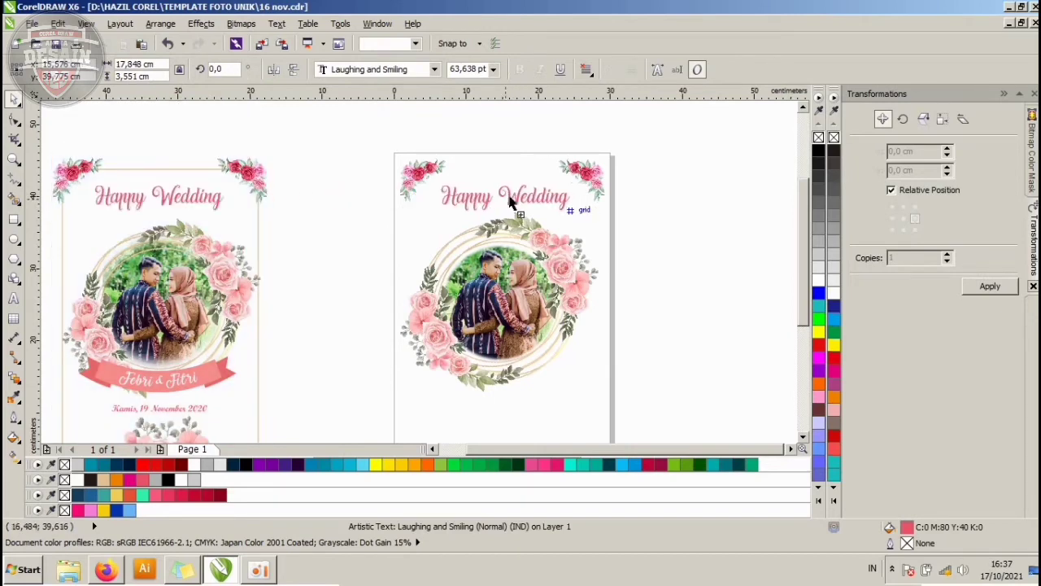
left_click(581, 197)
left_click(595, 182, "shift")
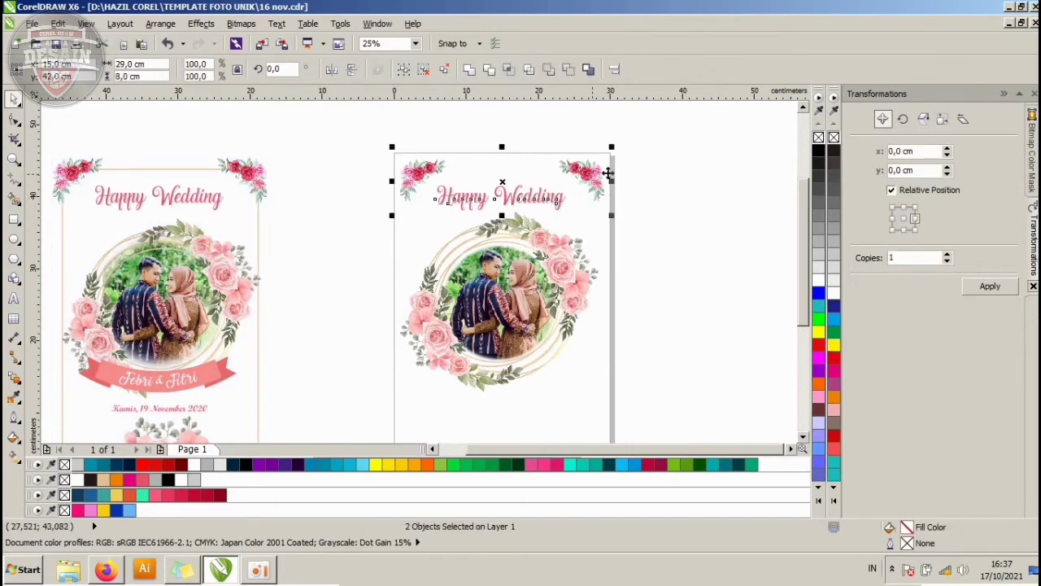
left_click(652, 173)
- Copy the name ribbon and the date line out of the sample poster and place the copy to the right of the new page
left_click(173, 399)
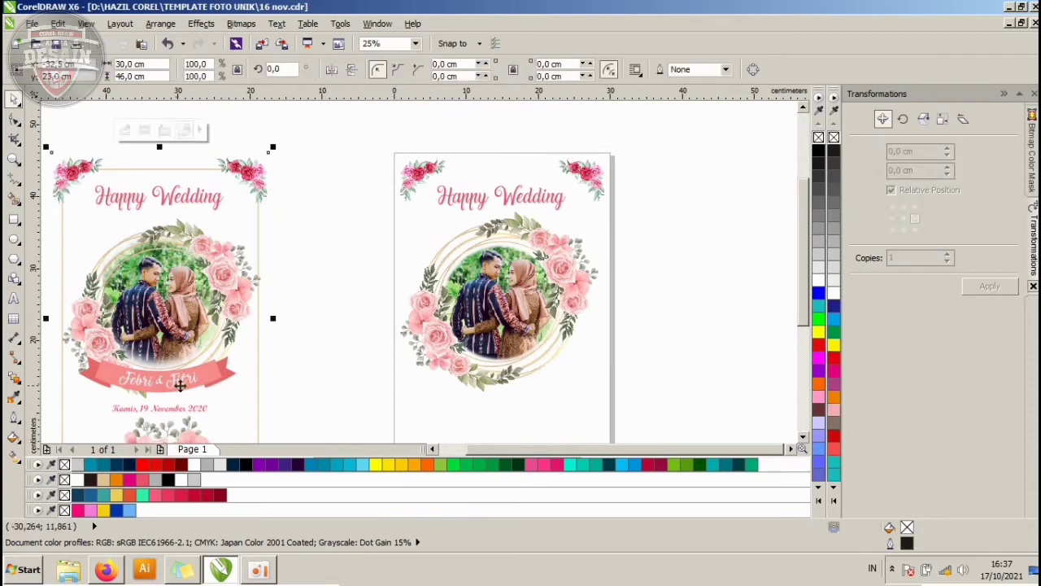
left_click(199, 391)
left_click(284, 353)
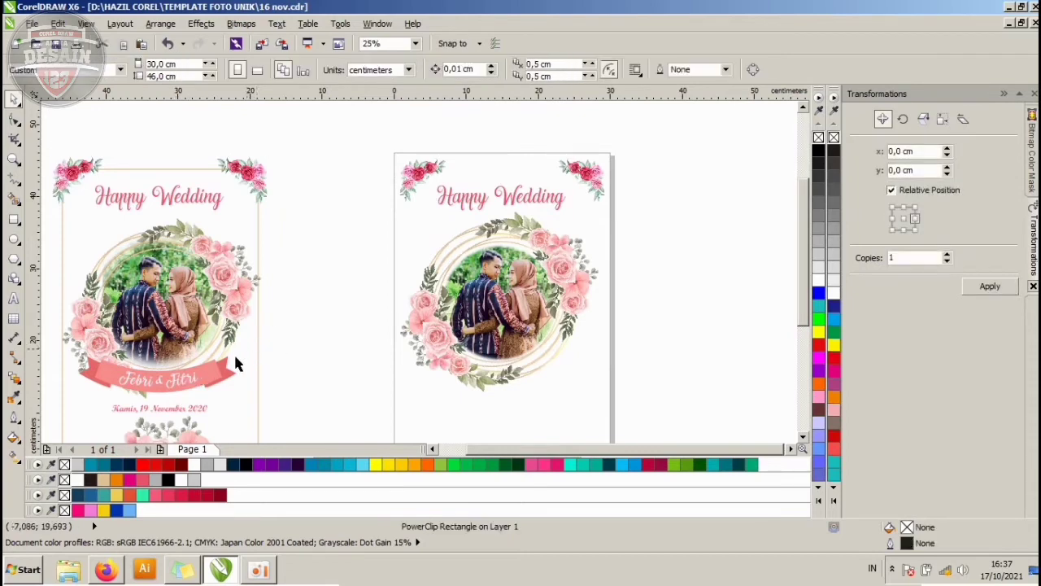
double_click(215, 373)
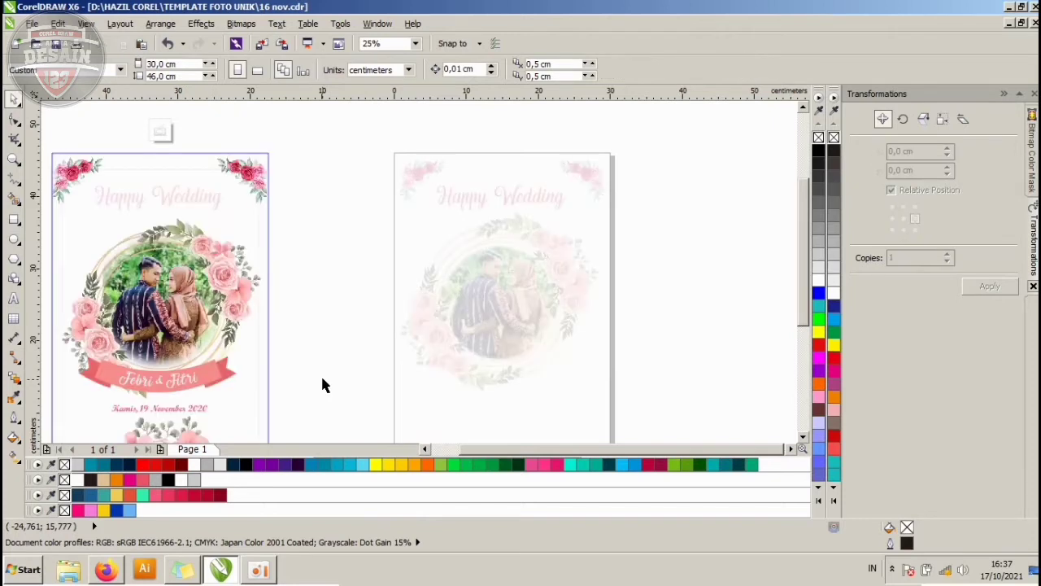
left_click_drag(323, 418, 17, 345)
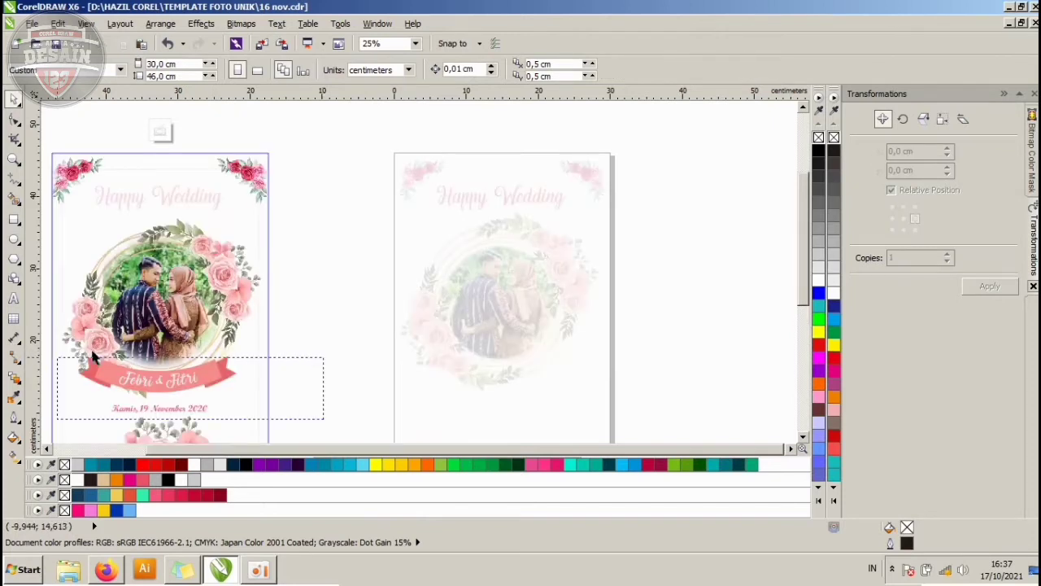
left_click_drag(94, 358, 91, 356)
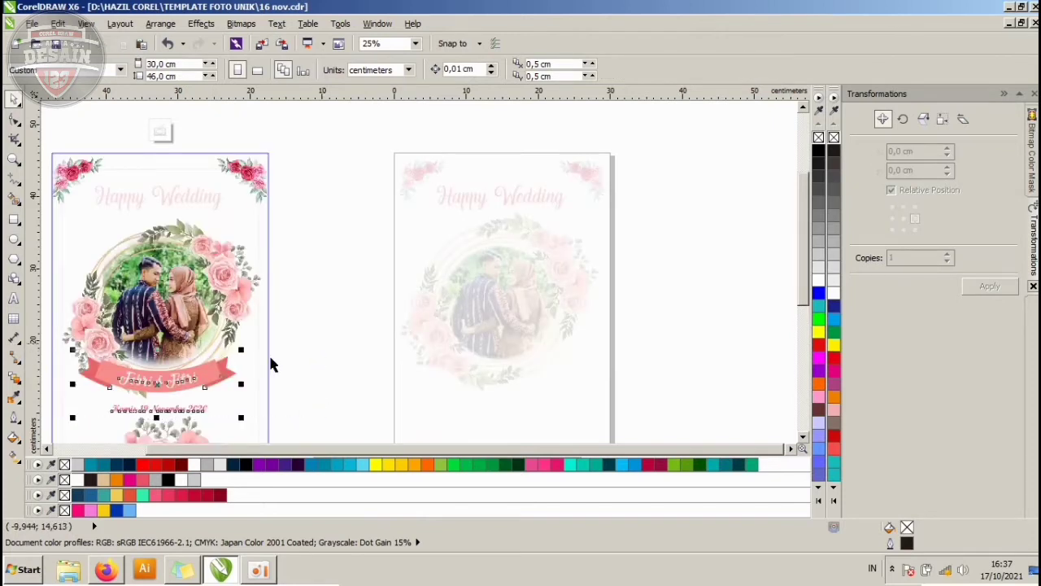
left_click(327, 289)
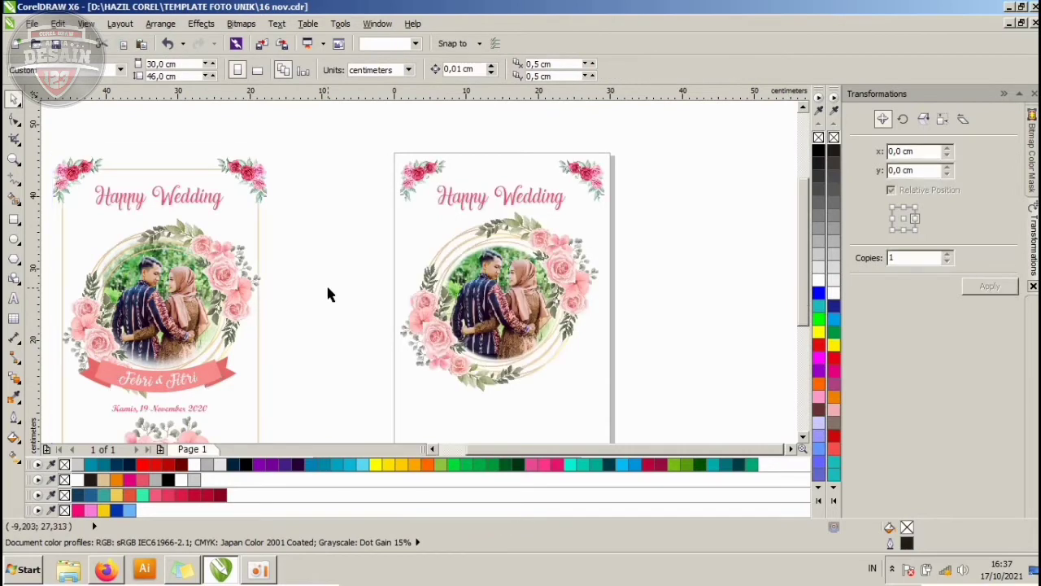
key("ctrl+v")
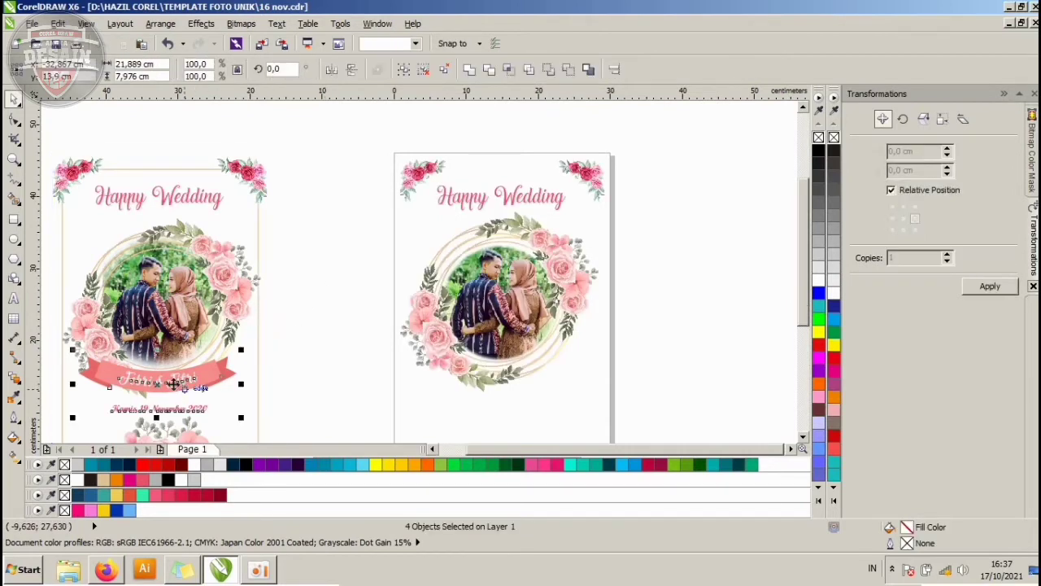
left_click_drag(175, 383, 729, 365)
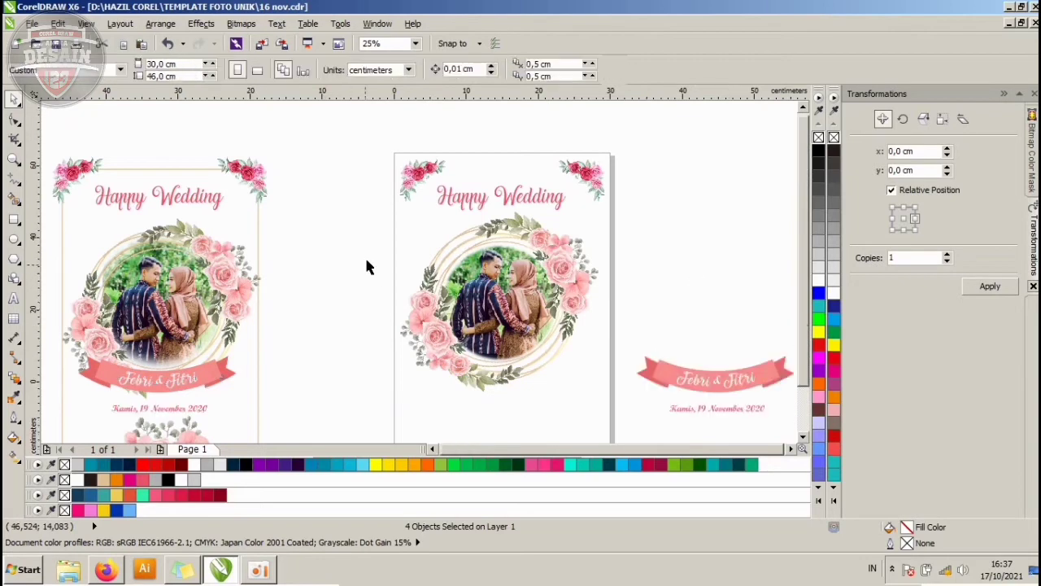
- Draw an ellipse about 19.5 x 9.5 cm to the right of the copied ribbon
scroll(366, 255, "down", 2)
left_click(659, 322)
scroll(659, 321, "up", 2)
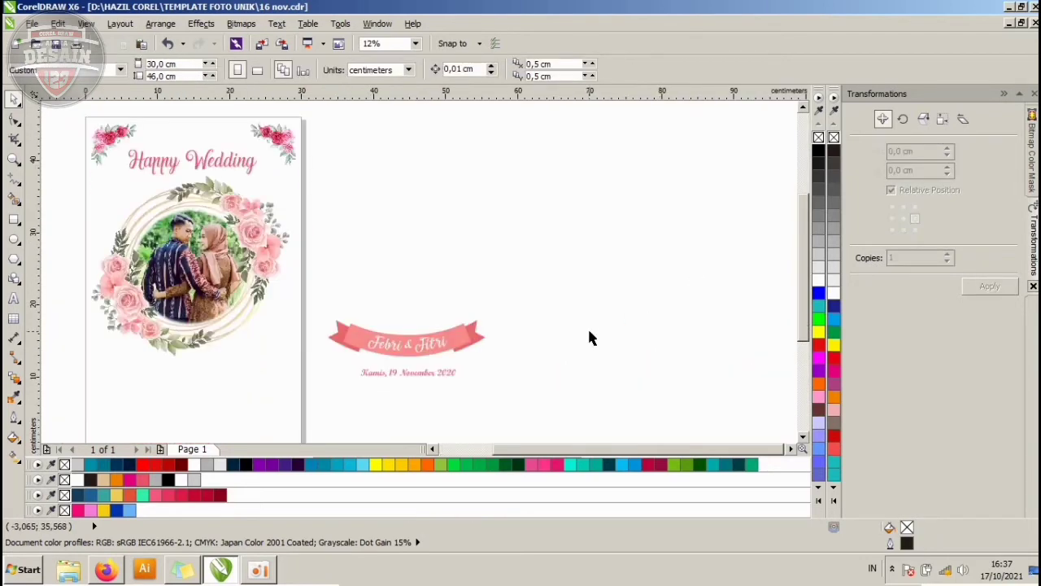
left_click(469, 342)
left_click(397, 251)
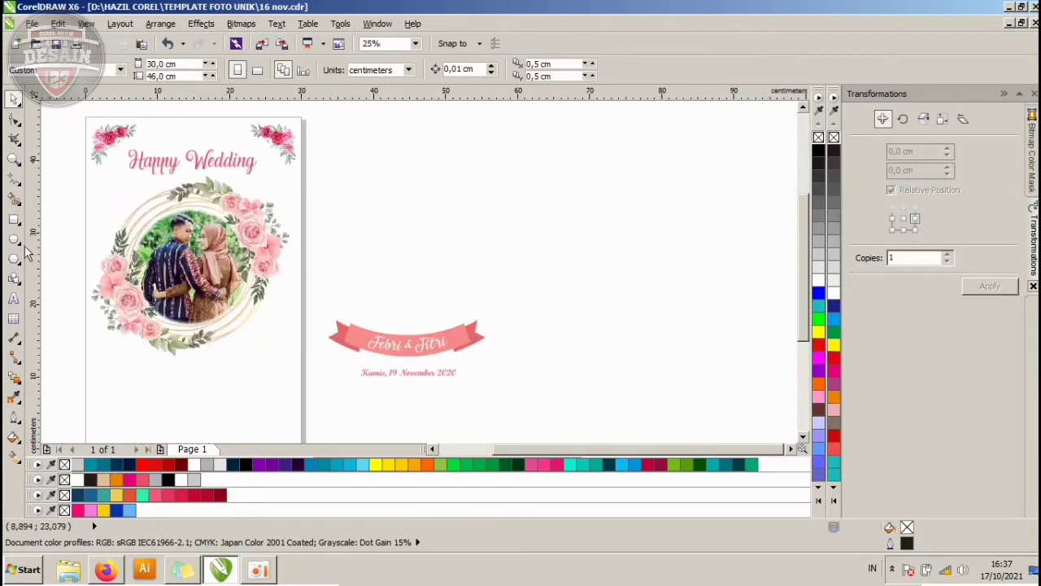
left_click(14, 238)
scroll(539, 342, "up", 2)
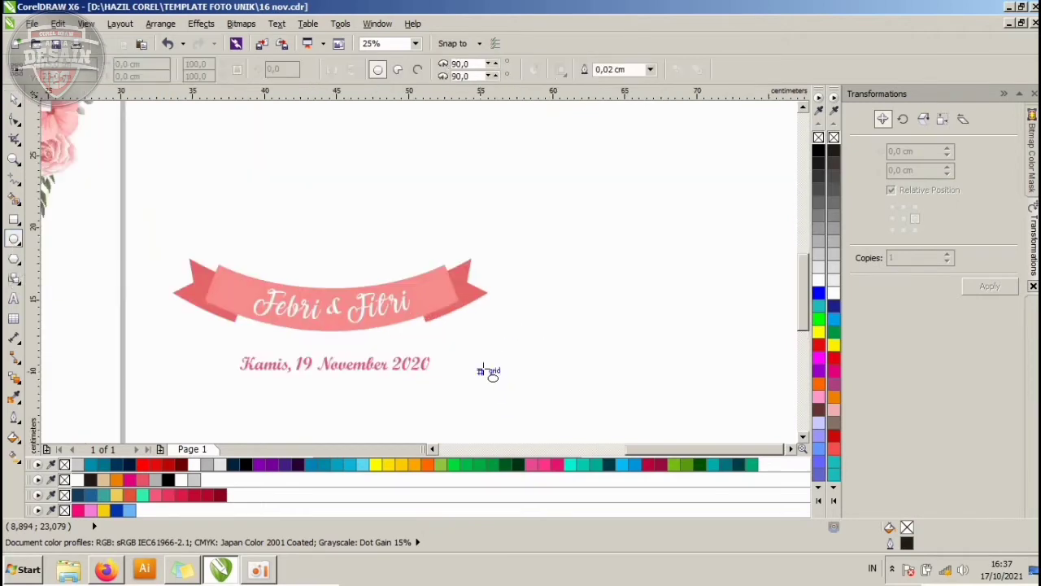
left_click_drag(494, 172, 780, 310)
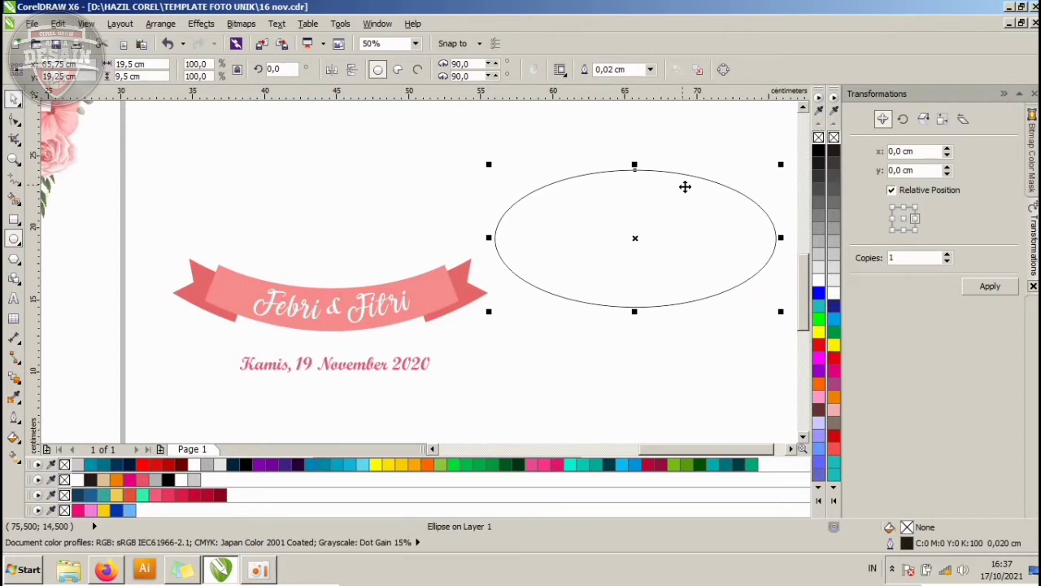
- Duplicate the ellipse with a vertical offset, trim the lower ellipse into an upward-curving crescent and delete the upper one
left_click_drag(685, 187, 690, 227)
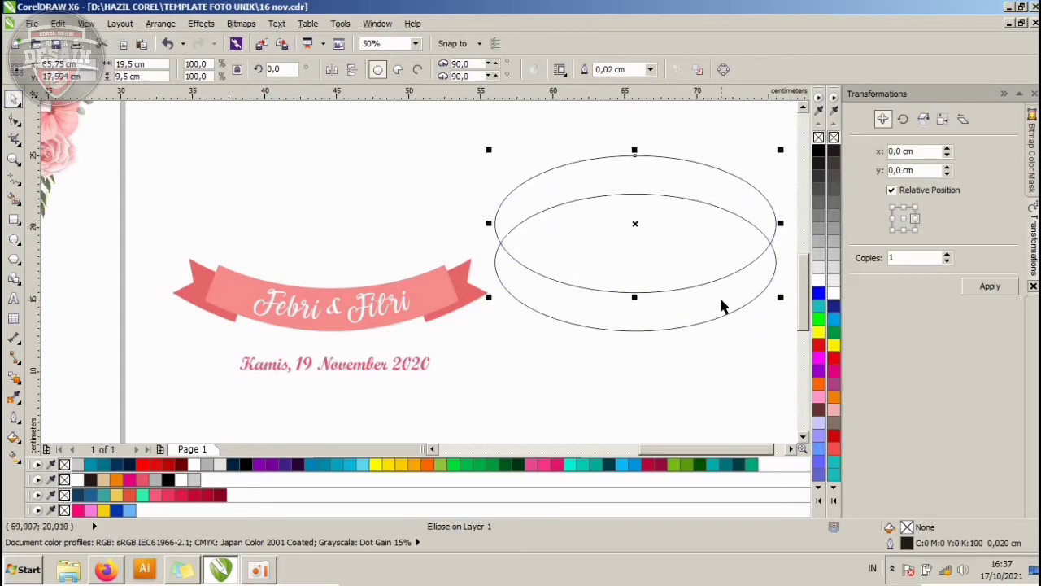
left_click(721, 309, "shift")
left_click(493, 71)
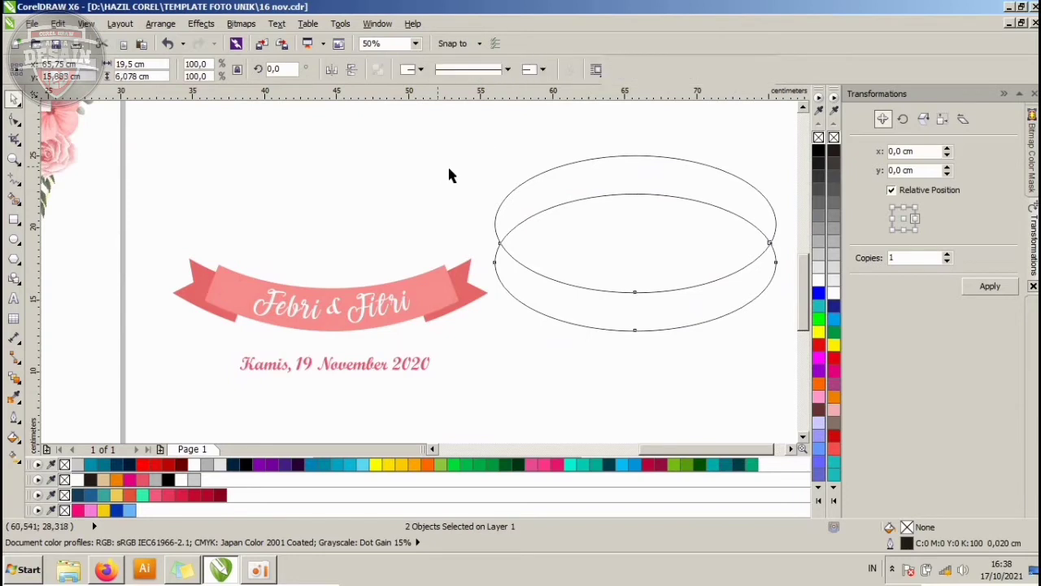
left_click(611, 197)
left_click(643, 320)
key("Delete")
left_click(602, 324)
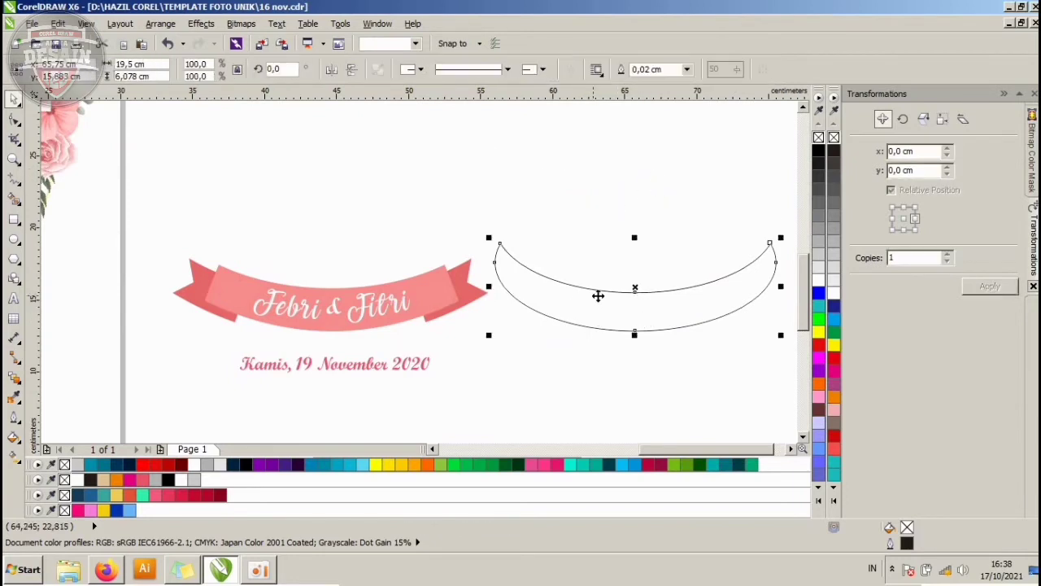
left_click(351, 215)
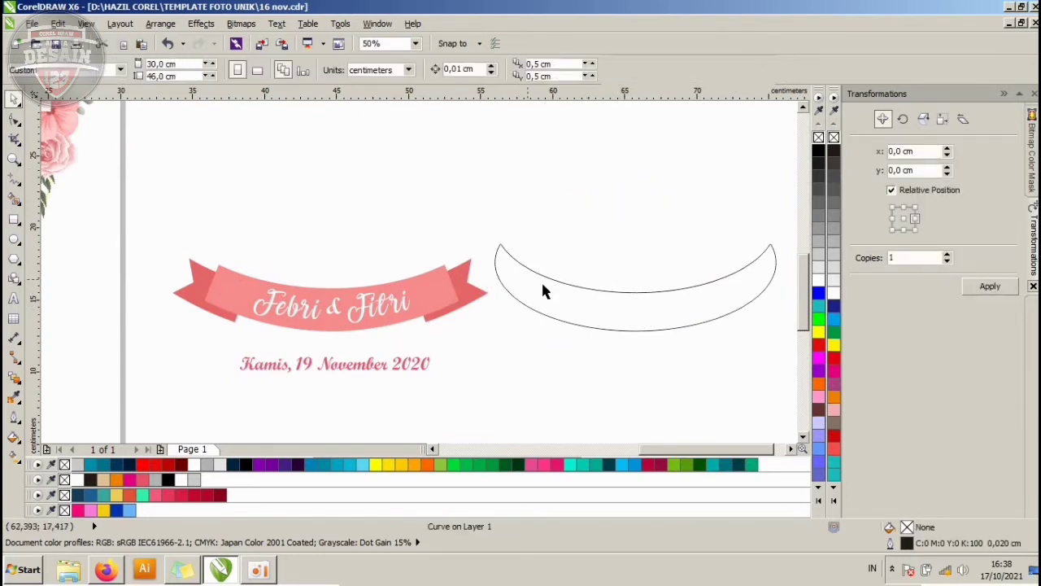
- Draw a closed cutting shape about 10.6 x 11.5 cm over the crescent's left end, with a slanted inner edge crossing the band
left_click(14, 179)
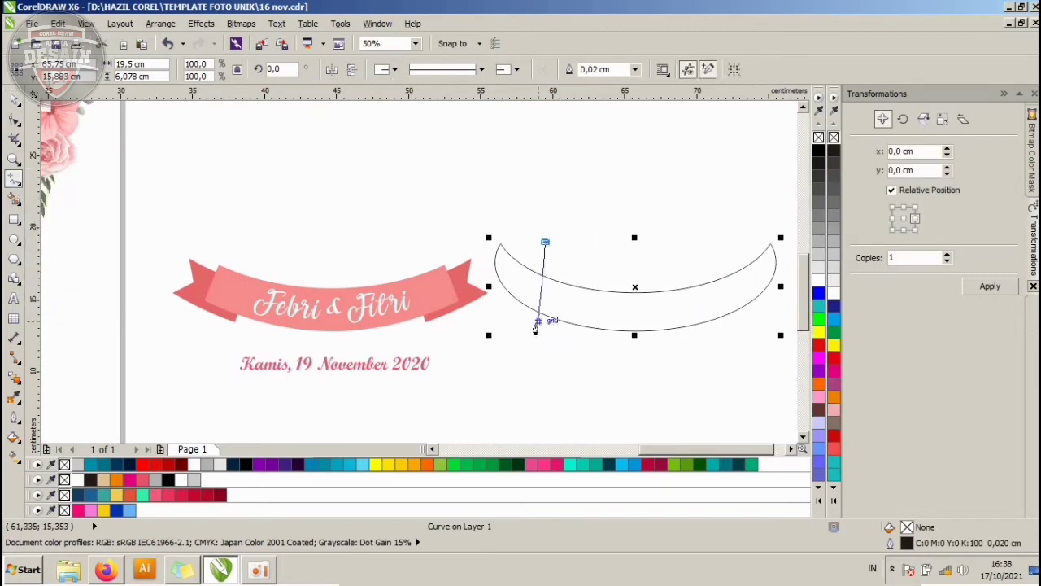
left_click(517, 334)
left_click(408, 262)
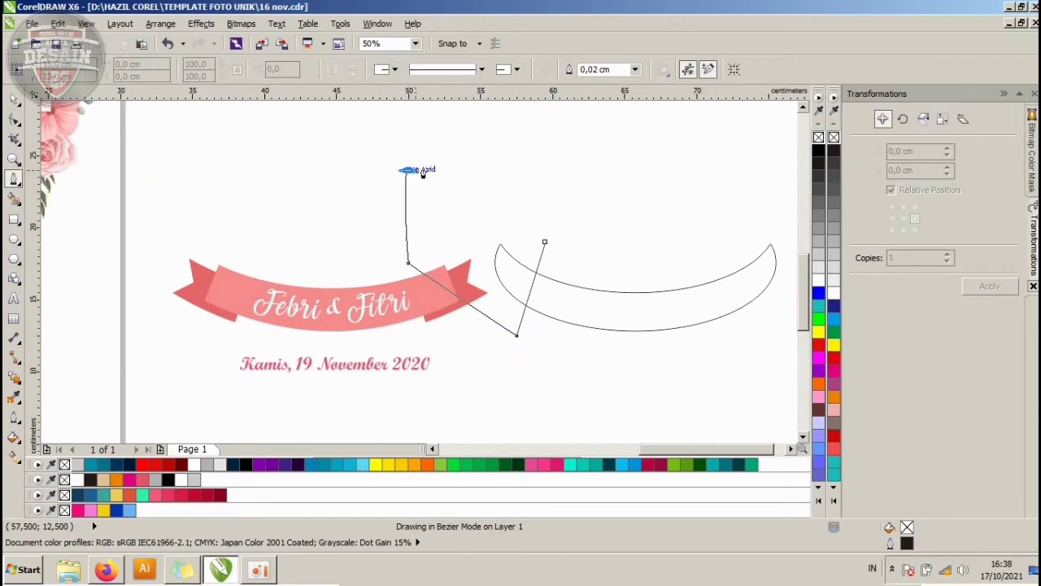
left_click_drag(423, 172, 423, 173)
left_click(544, 241)
key("space")
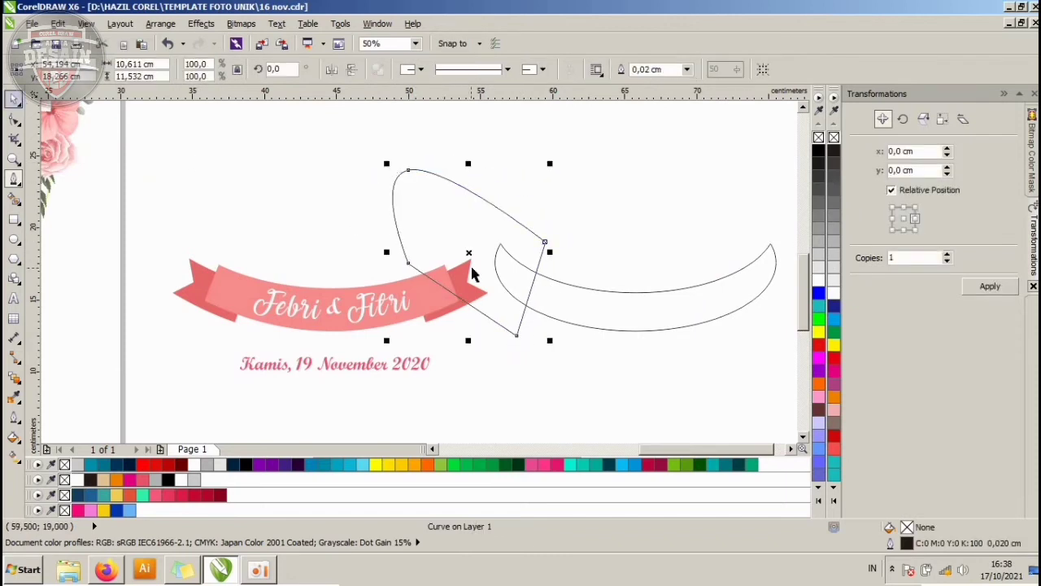
- Mirror a copy of the cutting shape horizontally and move it over the crescent's right end
left_click_drag(386, 253, 643, 263)
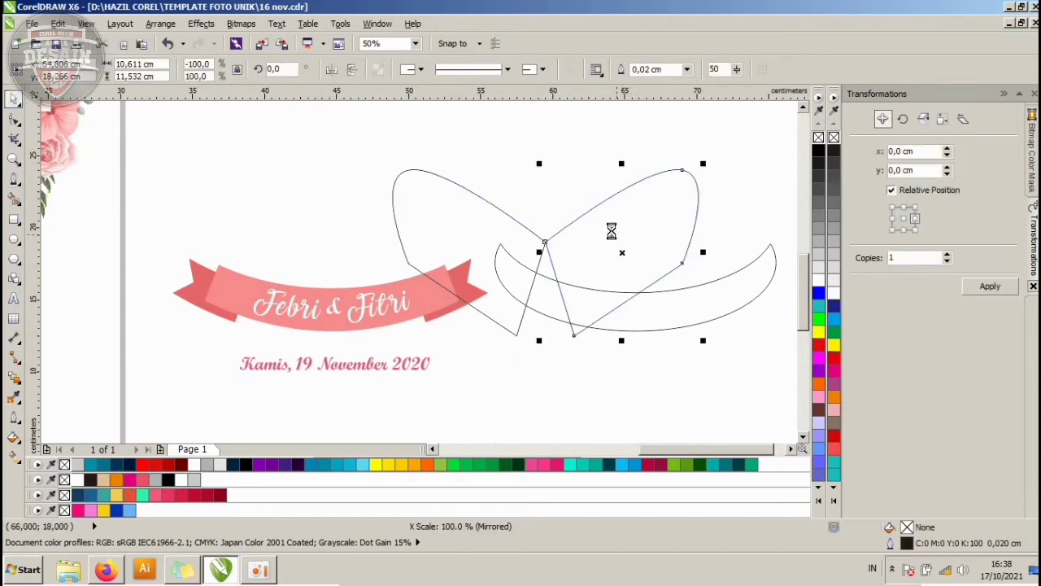
left_click_drag(580, 223, 709, 236)
left_click(474, 203, "shift")
left_click(619, 222)
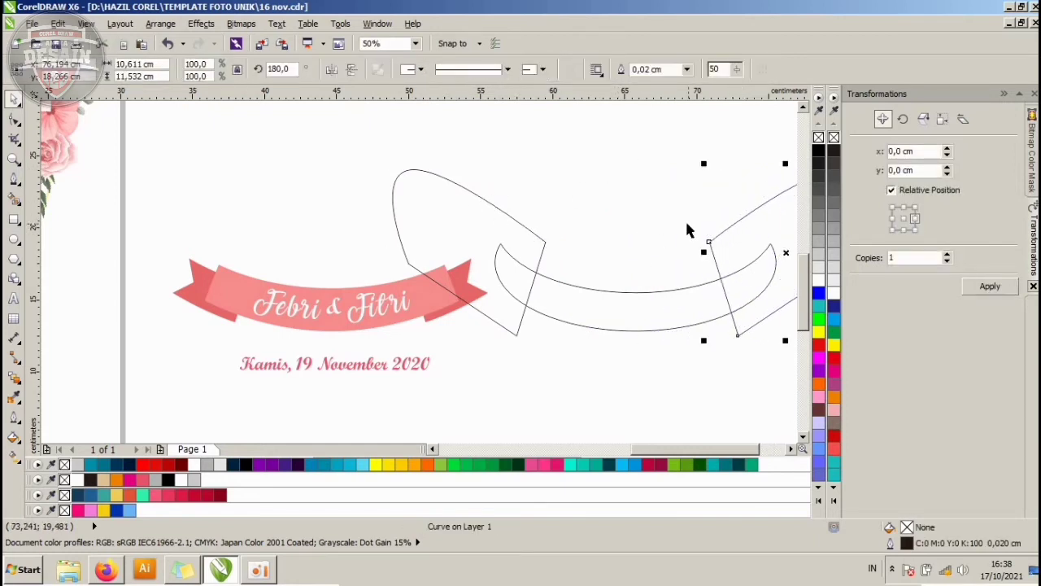
- Weld the two cutting shapes into one curve and centre it horizontally on the crescent
left_click(550, 236, "shift")
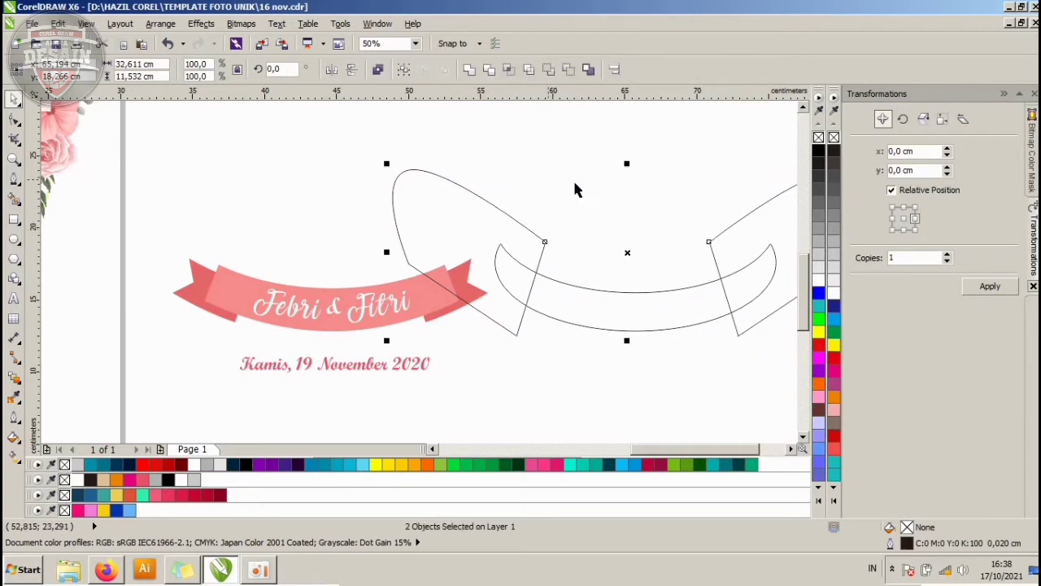
left_click(469, 71)
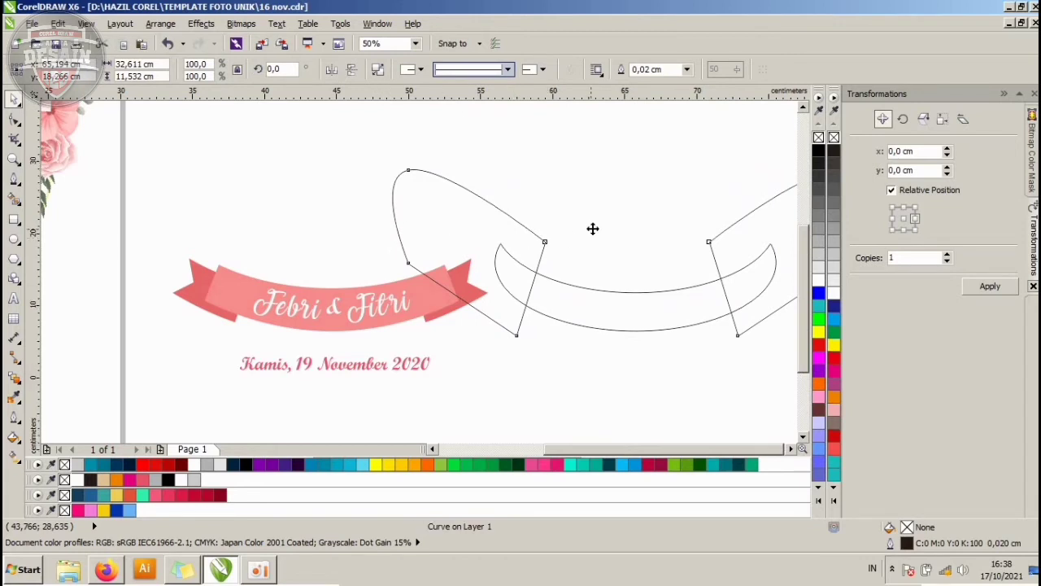
scroll(592, 229, "down", 1)
scroll(588, 227, "up", 1)
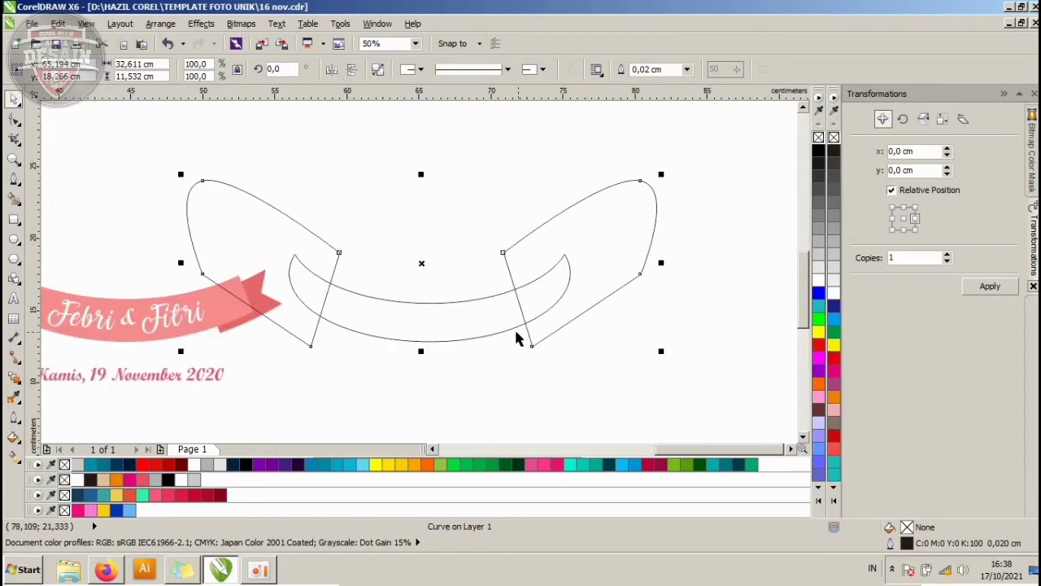
key("ctrl+z")
key("ctrl+z")
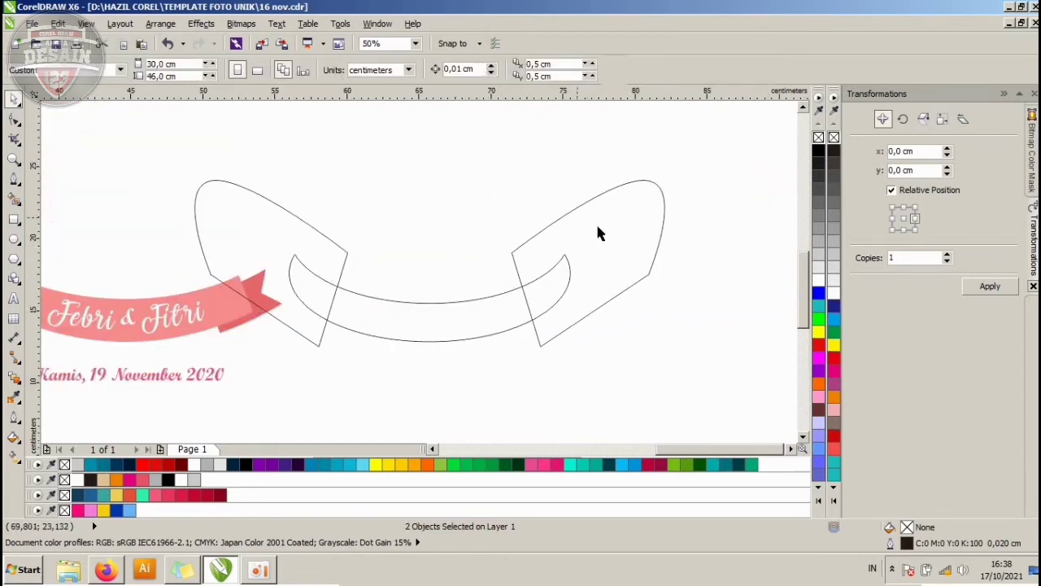
left_click(493, 191)
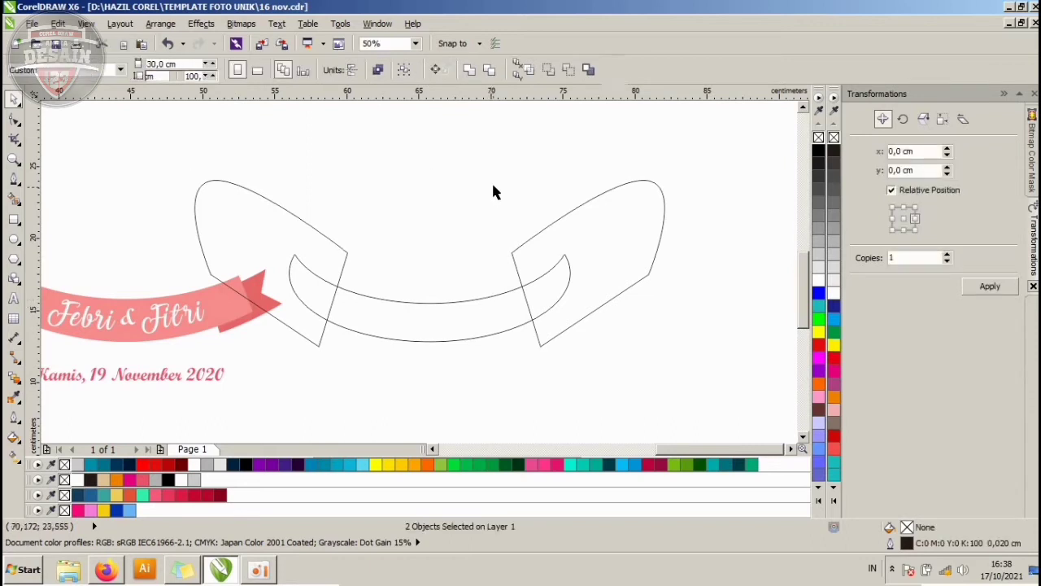
- Trim both ends off the crescent with the welded cutting shape, and delete the cutter to leave a curved band
left_click_drag(692, 430, 139, 109)
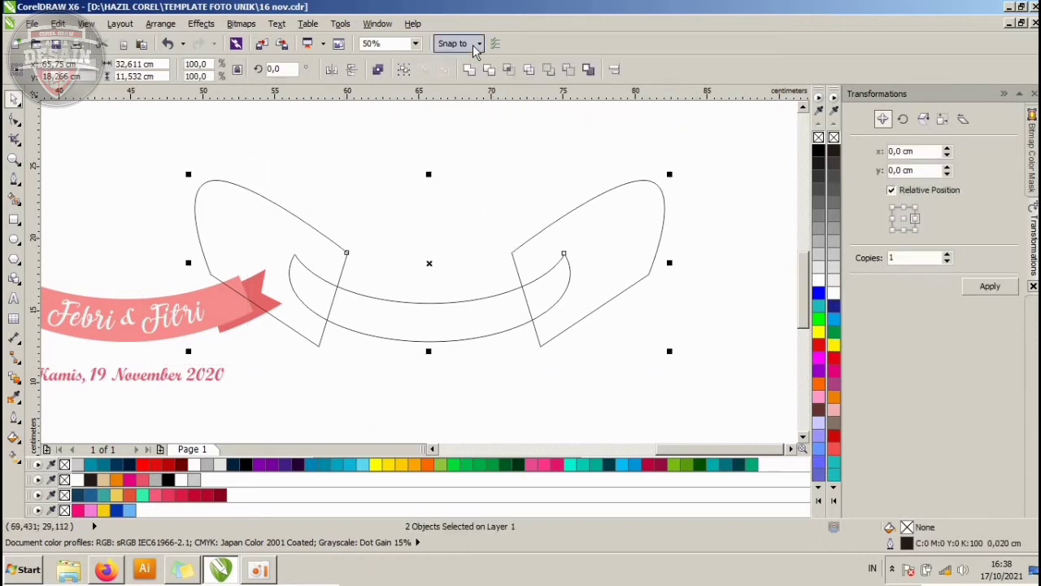
left_click(489, 71)
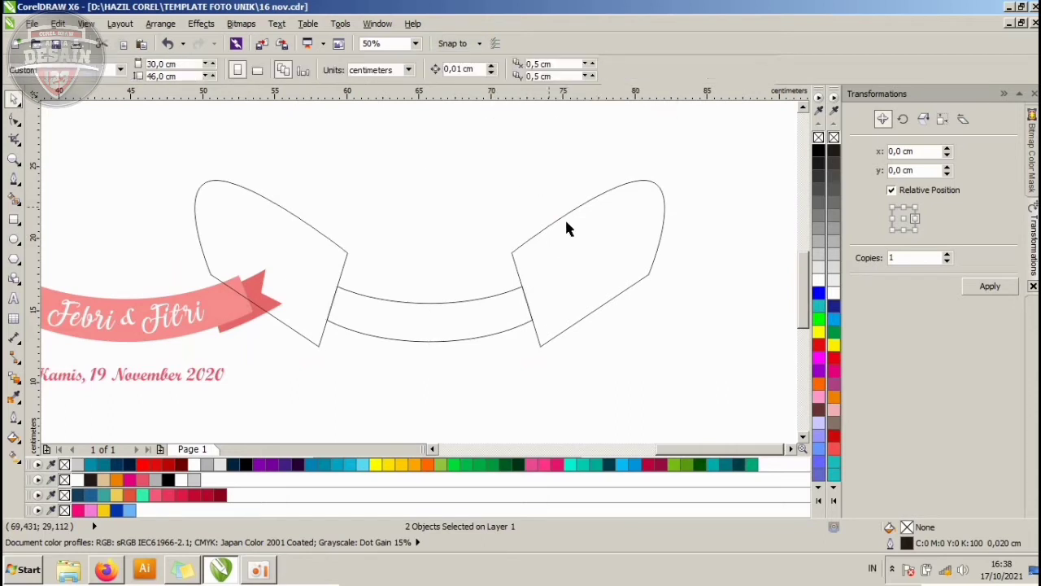
key("Delete")
left_click(472, 322)
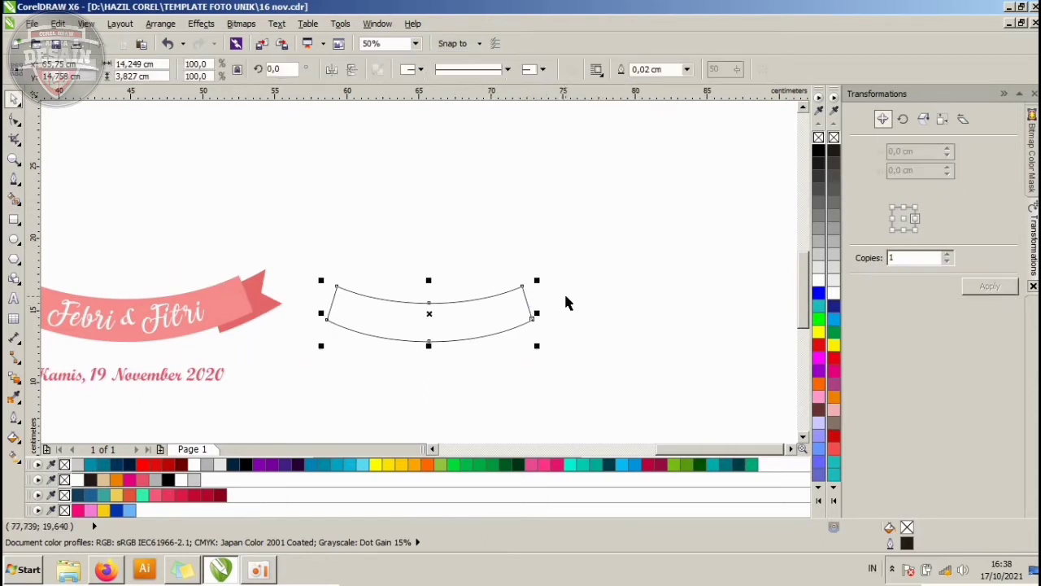
- Stretch the curved band symmetrically to 16.5 cm wide and move it about 3.5 cm to the right
left_click_drag(538, 312, 571, 313)
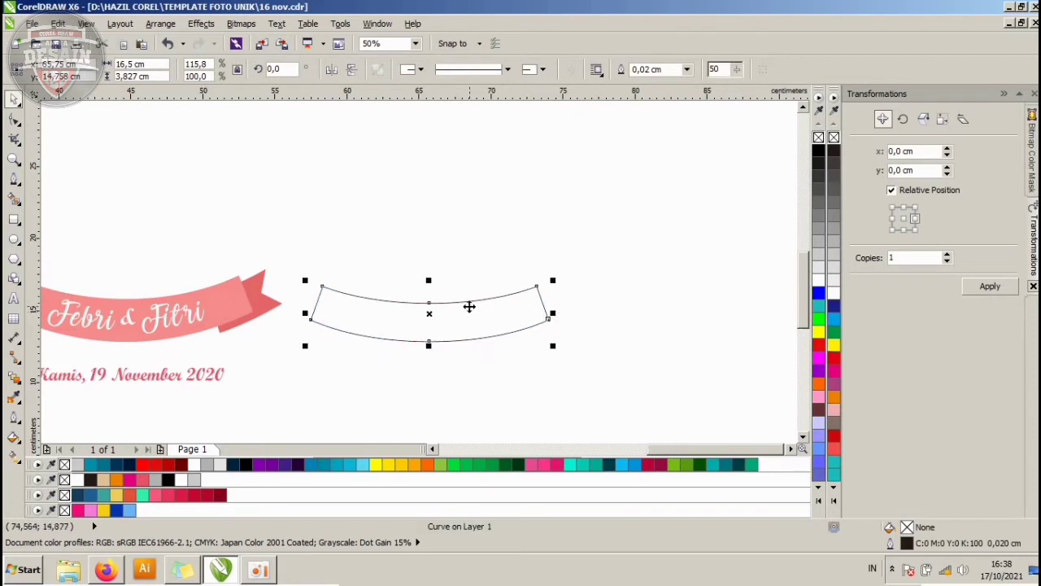
left_click_drag(467, 304, 512, 287)
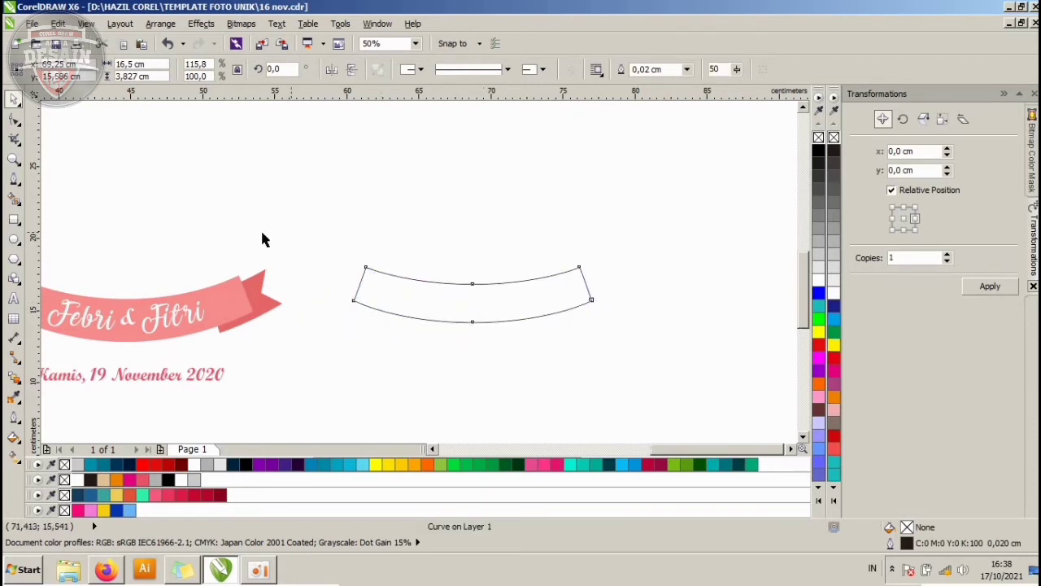
- Fill the curved band with pink #F7597B and remove its outline
left_click(164, 495)
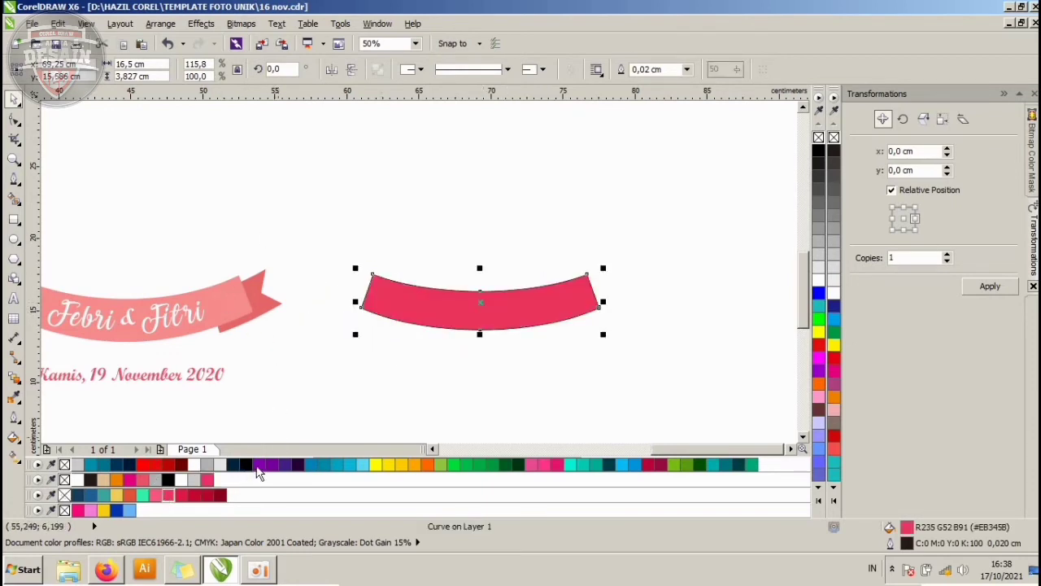
left_click(166, 493)
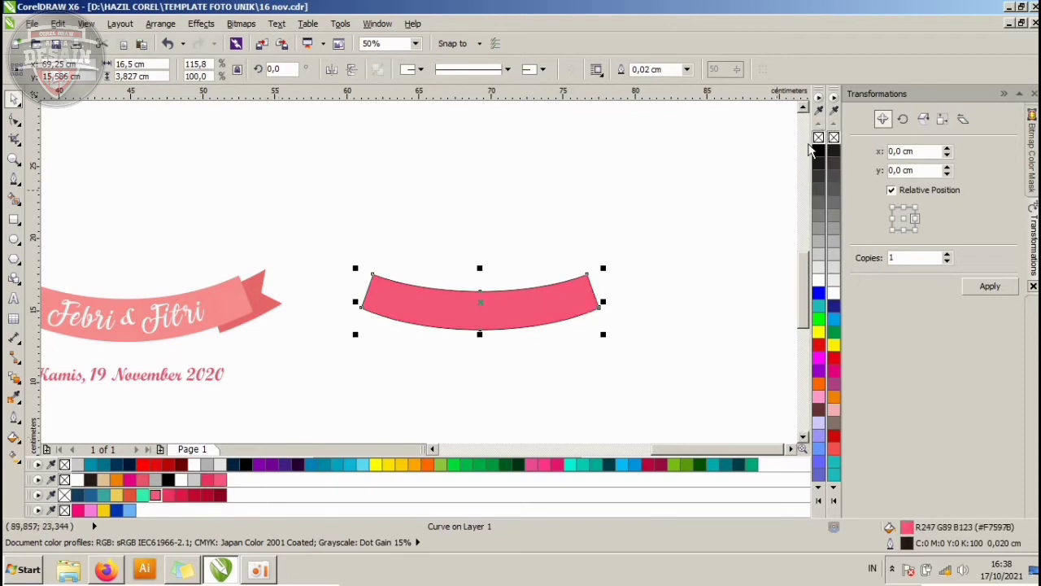
right_click(834, 137)
left_click(470, 193)
left_click(14, 178)
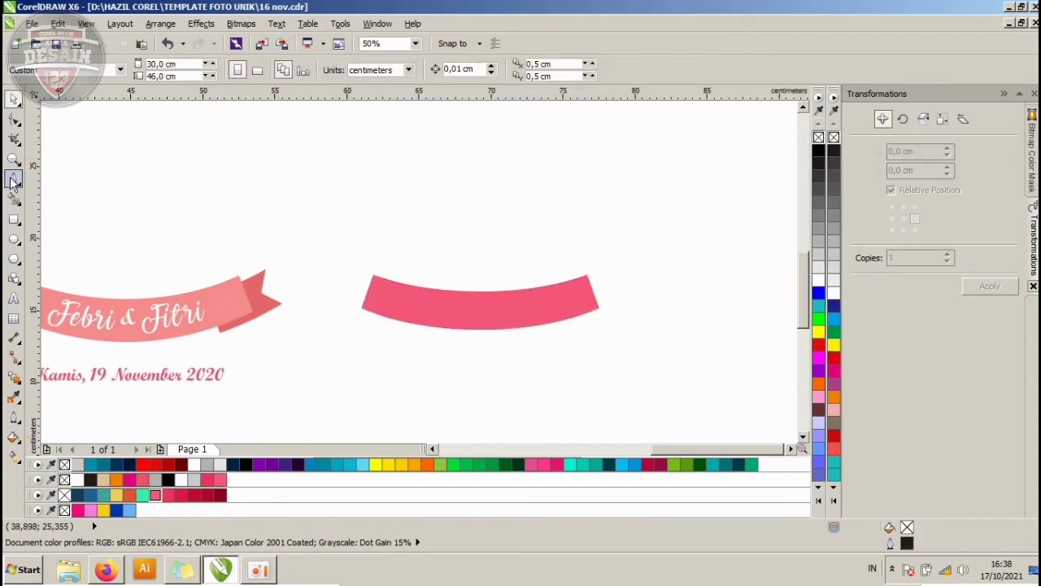
left_click(13, 98)
left_click(390, 302)
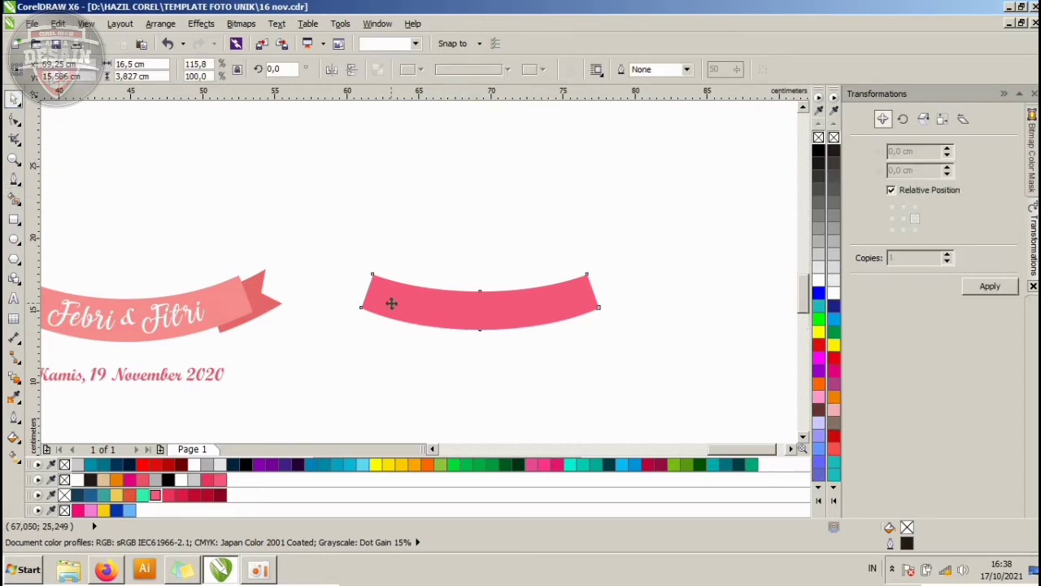
- Place a copy of the curved pink band behind its left end, rotated to 352 degrees and filled with #DE1945
scroll(391, 302, "up", 2)
left_click_drag(406, 312, 340, 263)
right_click(339, 263)
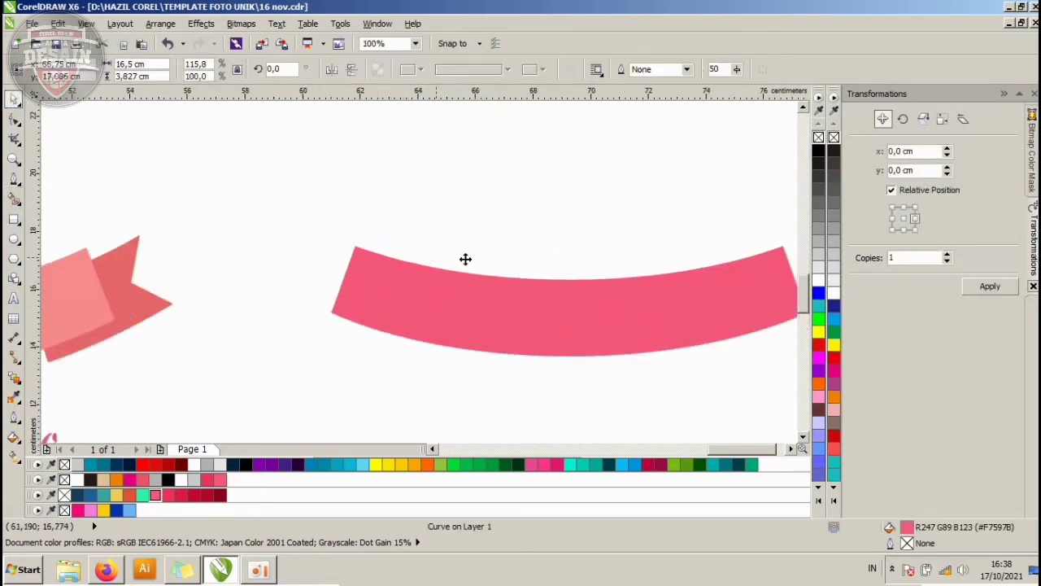
left_click_drag(740, 196, 747, 229)
left_click_drag(529, 258, 527, 278)
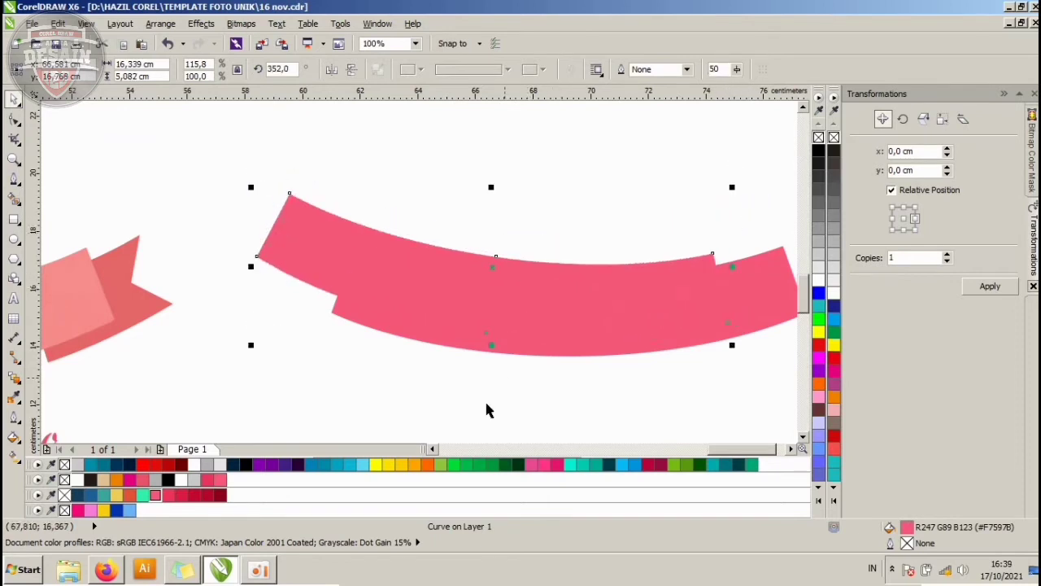
left_click(178, 496)
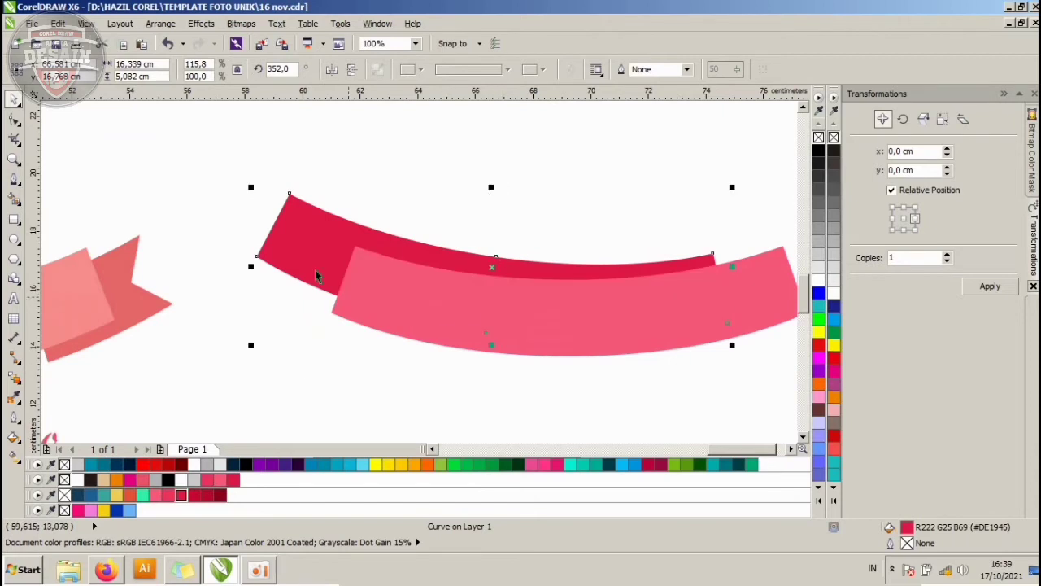
left_click_drag(300, 241, 290, 262)
- Draw a closed cutting shape about 13.5 x 7.4 cm over the dark band and trim it, leaving a short left tail
left_click(16, 178)
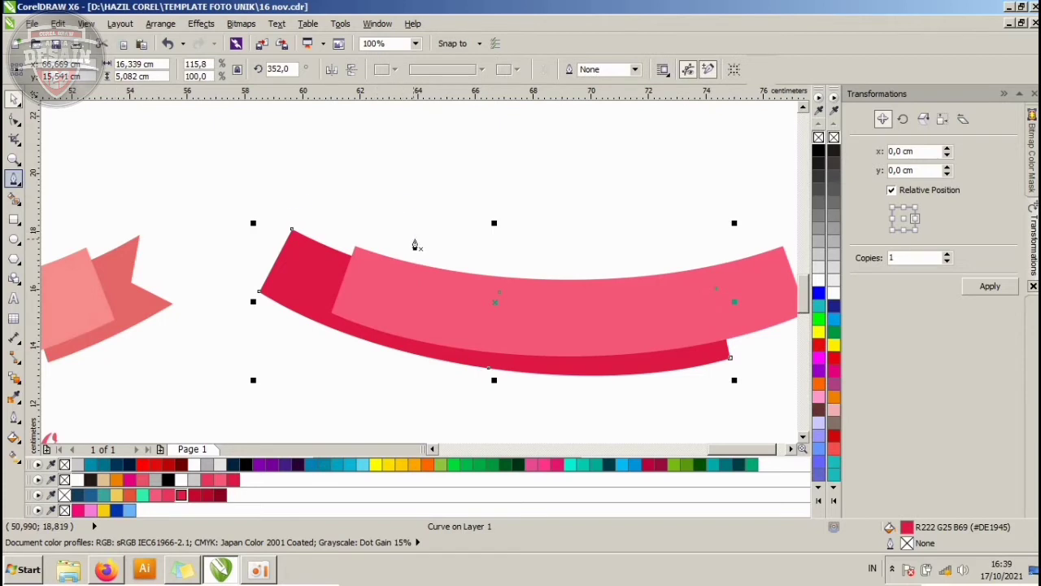
left_click(390, 389)
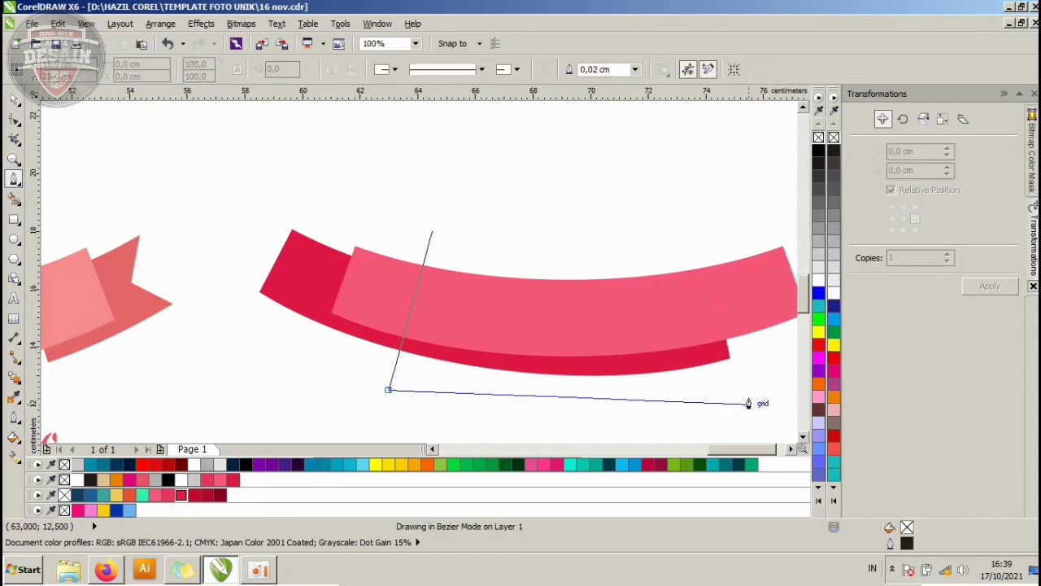
left_click_drag(748, 389, 777, 332)
left_click_drag(548, 201, 534, 203)
left_click(432, 231)
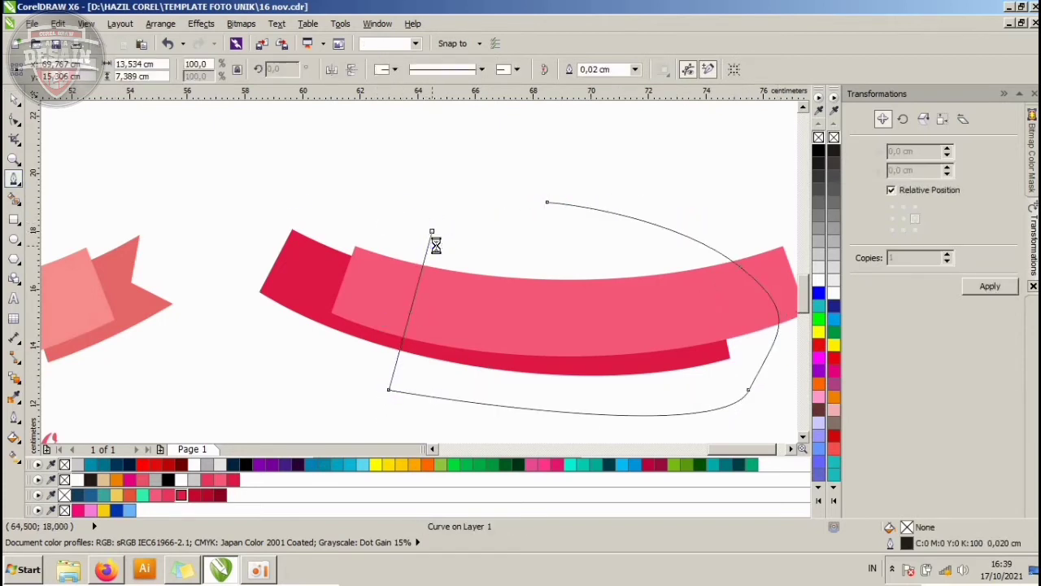
left_click(312, 263, "shift")
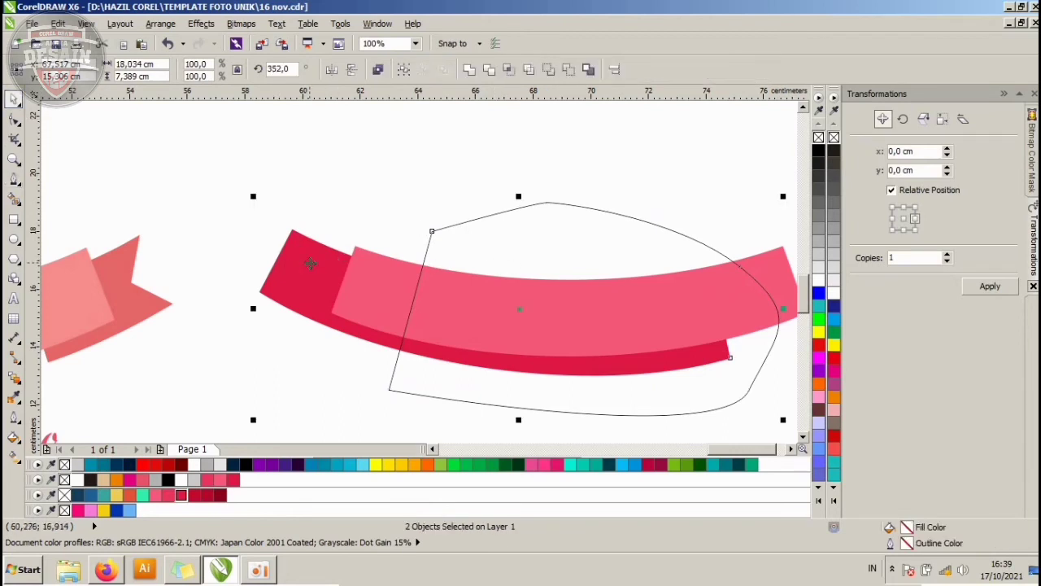
left_click(489, 71)
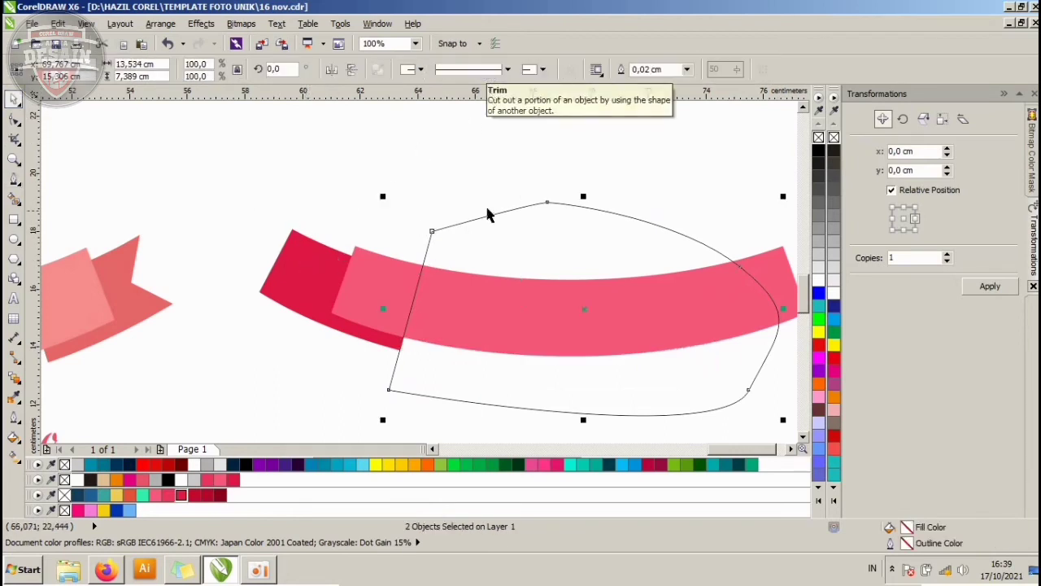
- Draw a closed five-point cutting shape through the dark tail's outer corners, with one point reaching inside the tail
left_click(13, 121)
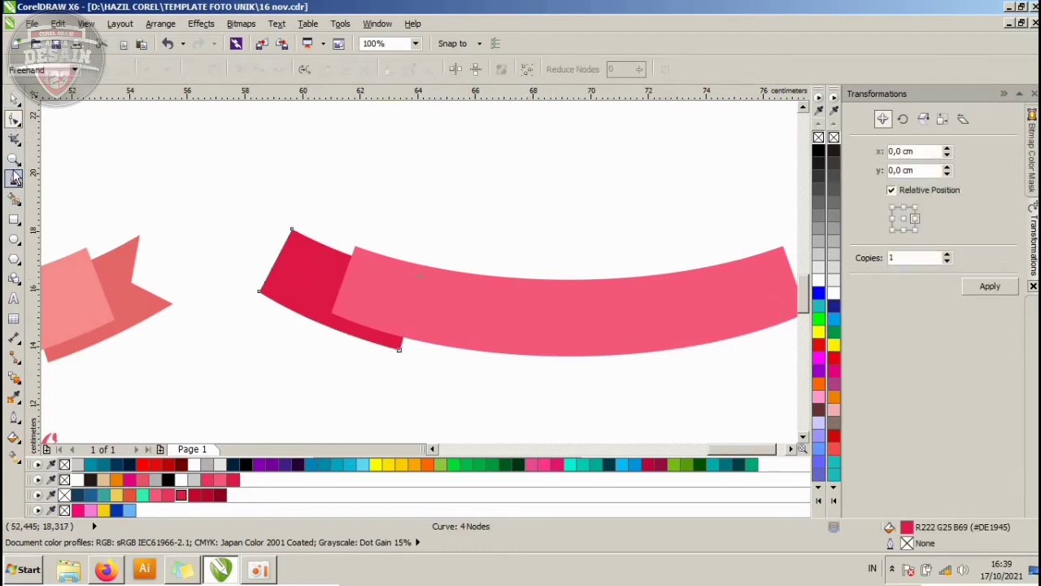
left_click(14, 178)
scroll(237, 281, "up", 2)
left_click(283, 152)
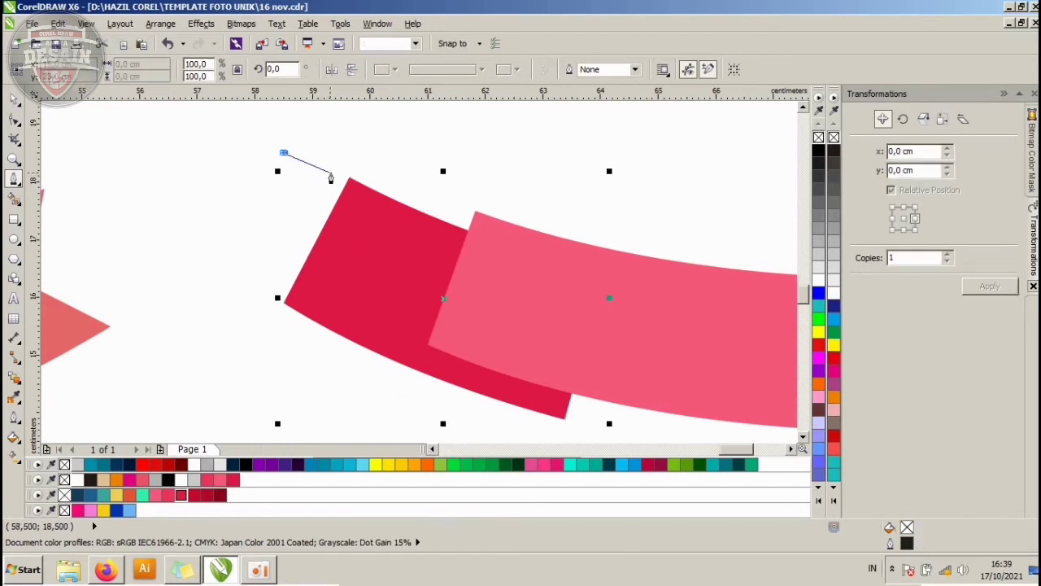
left_click_drag(349, 178, 362, 266)
left_click(284, 303)
left_click(249, 232)
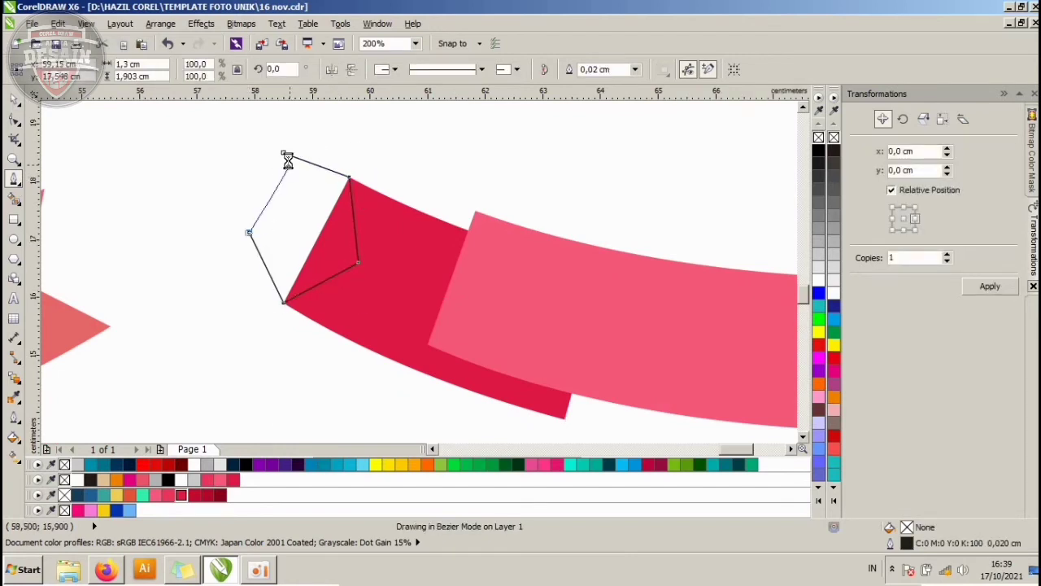
left_click(283, 152)
- Trim the V-shaped notch into the dark tail with the five-point shape and delete the cutter
key("space")
left_click(409, 265, "shift")
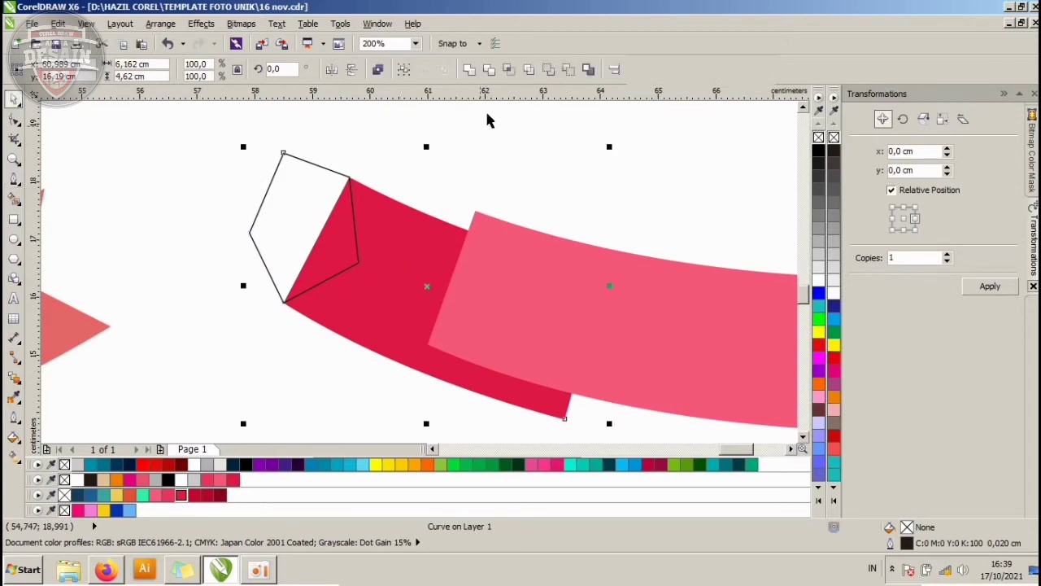
left_click(496, 68)
left_click(263, 210)
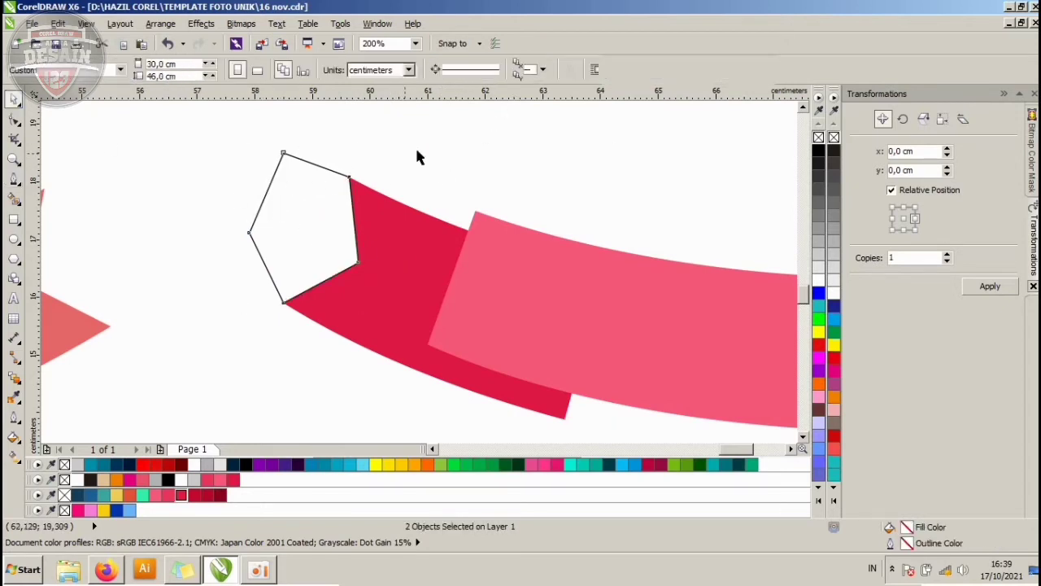
key("Delete")
- Mirror a copy of the notched tail horizontally and place it behind the pink band's right end
scroll(314, 193, "down", 1)
left_click(363, 240)
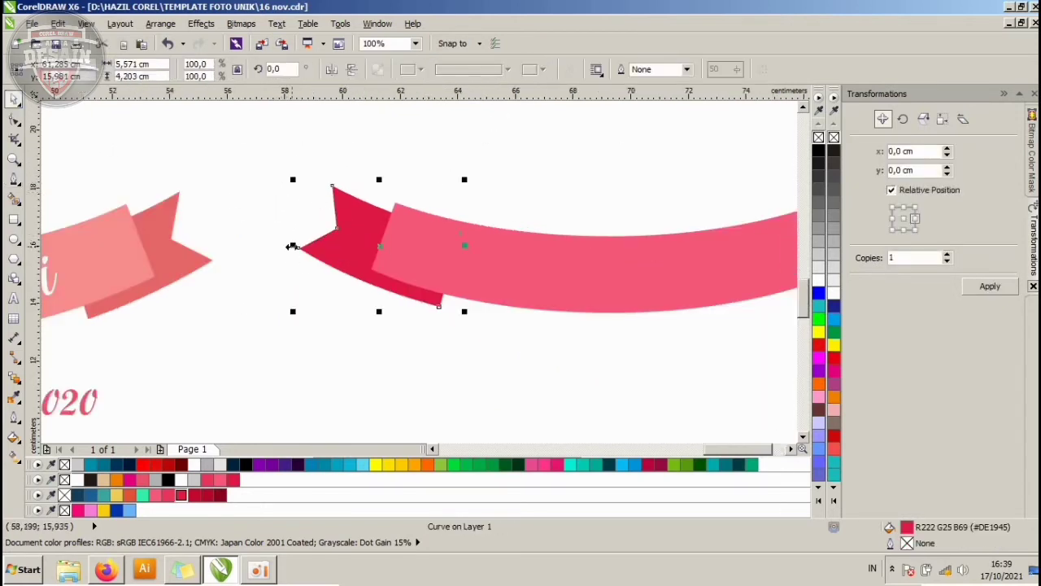
left_click_drag(291, 244, 523, 268)
left_click_drag(356, 257, 333, 265)
scroll(333, 265, "down", 1)
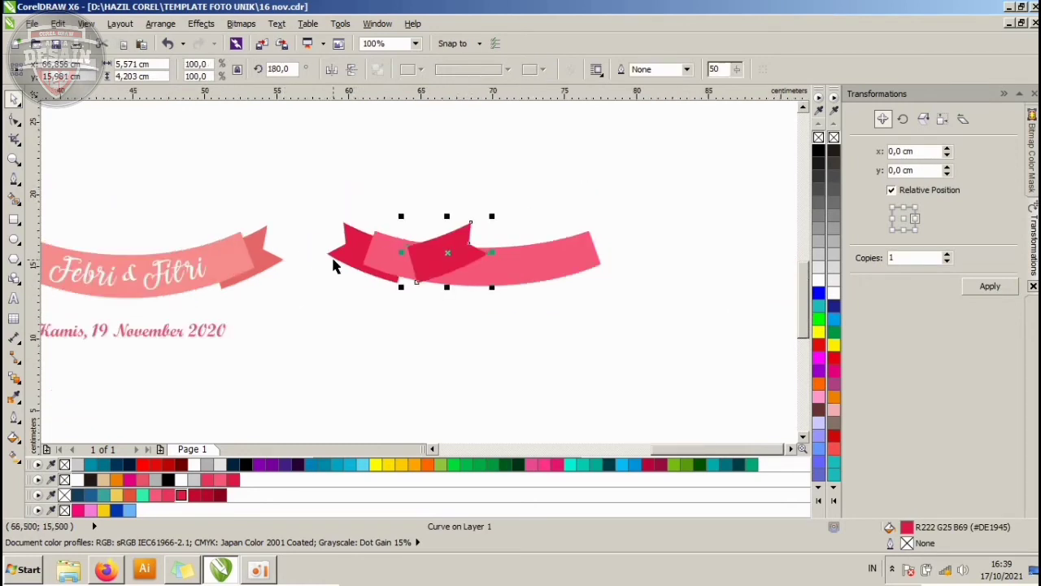
scroll(515, 245, "up", 1)
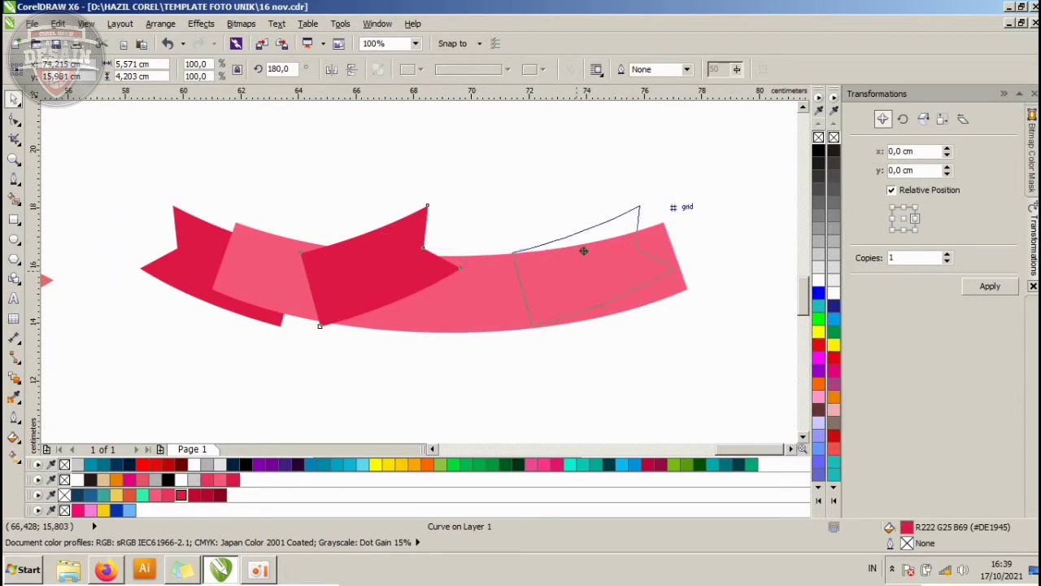
left_click_drag(583, 251, 659, 245)
key("ctrl+Page_Down")
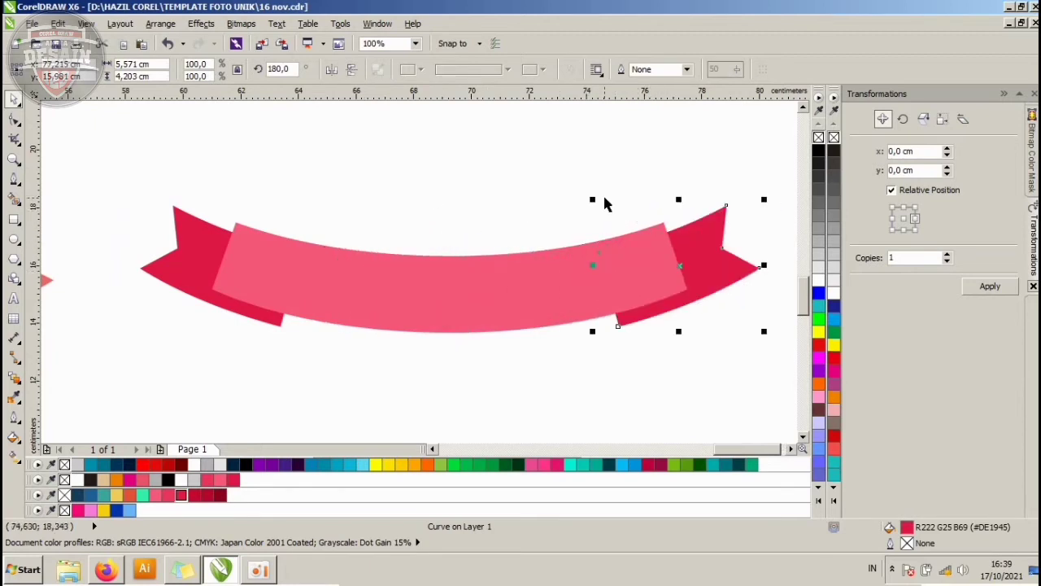
- Group the two dark notched tails of the ribbon
left_click(605, 203)
left_click(702, 238)
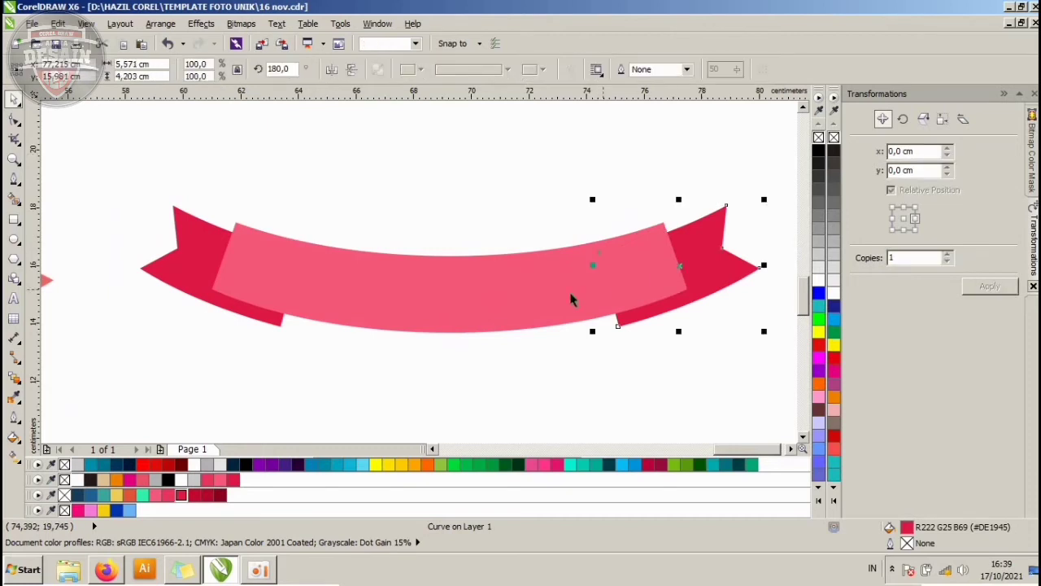
left_click(200, 255, "shift")
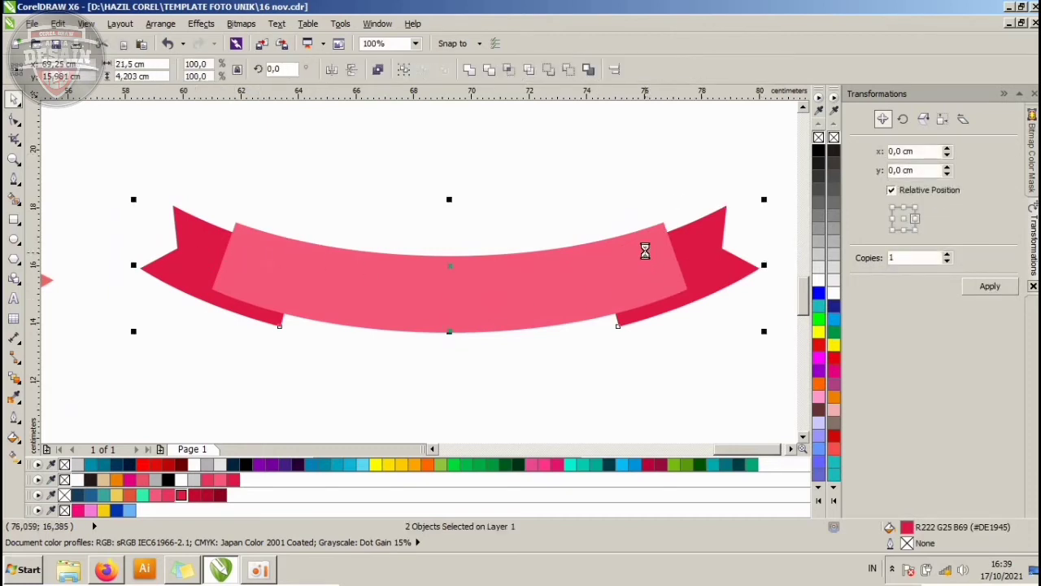
key("ctrl+g")
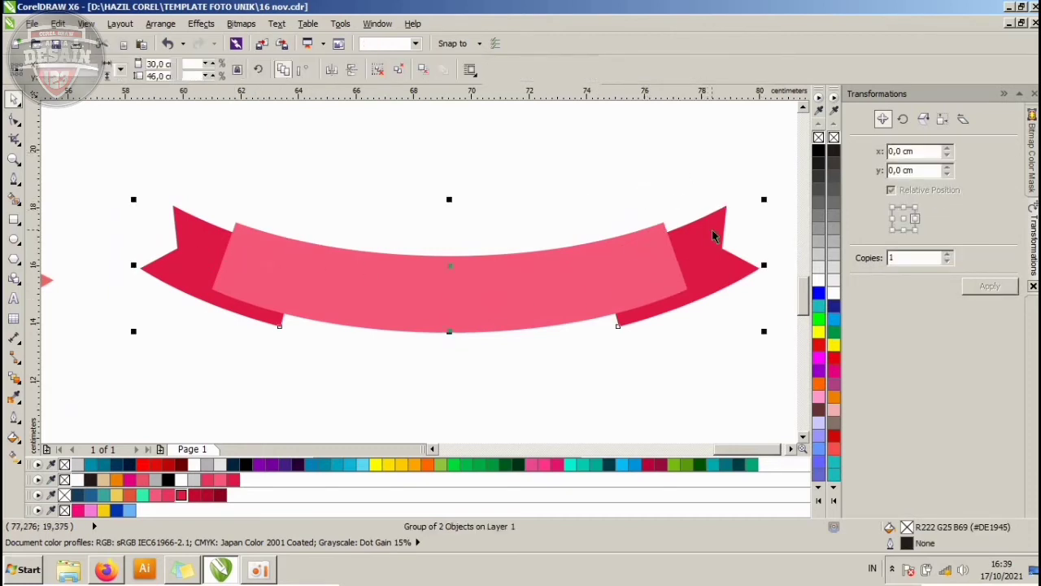
left_click(696, 212)
left_click(705, 234)
left_click(608, 247)
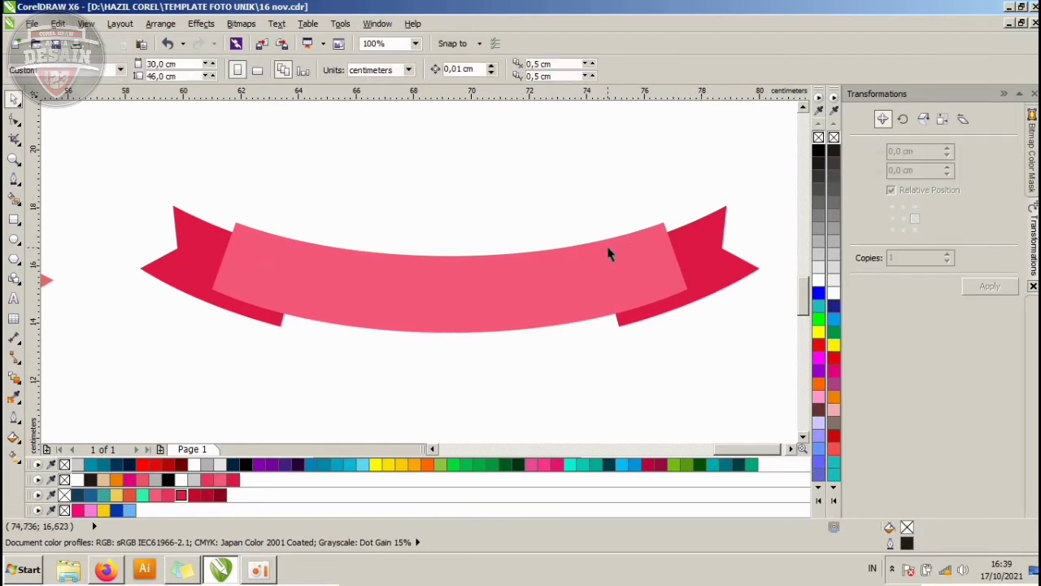
- Delete the newly built ribbon, including its band and both tails
scroll(306, 208, "down", 2)
left_click_drag(191, 163, 575, 334)
key("Escape")
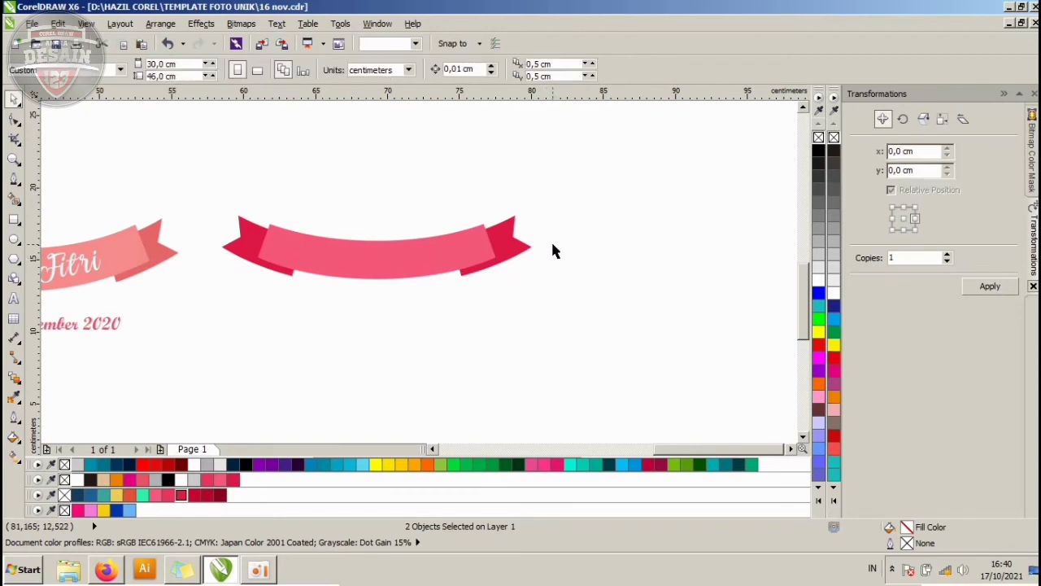
scroll(551, 244, "down", 2)
scroll(395, 253, "up", 2)
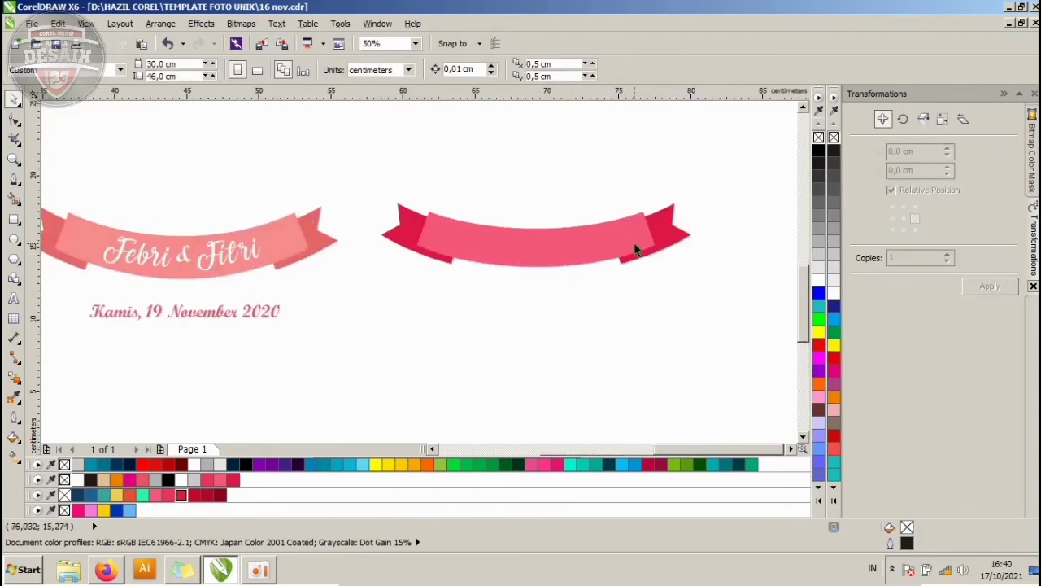
scroll(637, 249, "down", 2)
left_click_drag(525, 202, 524, 199)
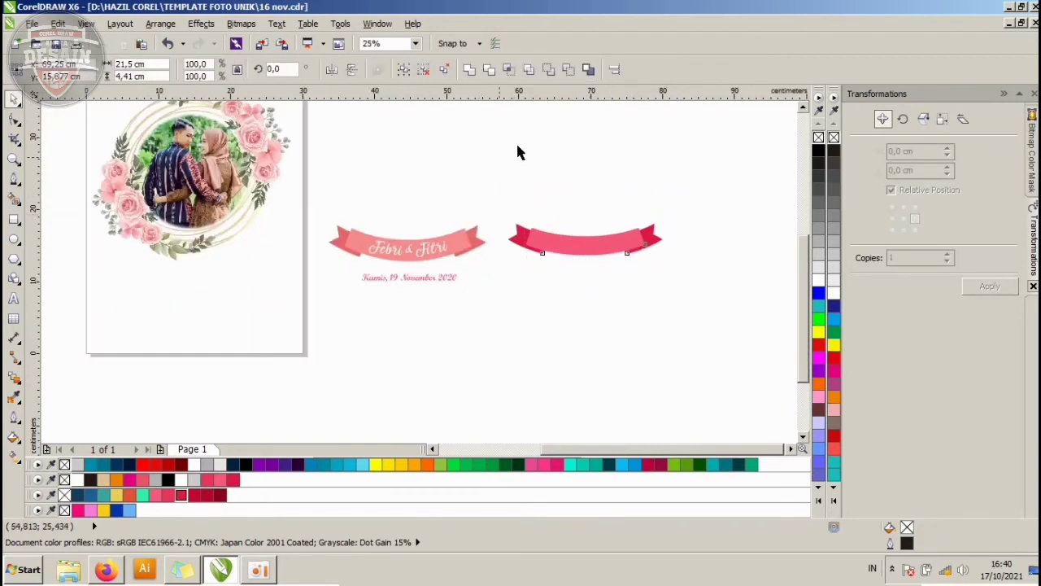
key("Delete")
- Group the ready-made name ribbon with its date text and move the group onto the page over the photo's lower edge
left_click_drag(366, 315, 314, 318)
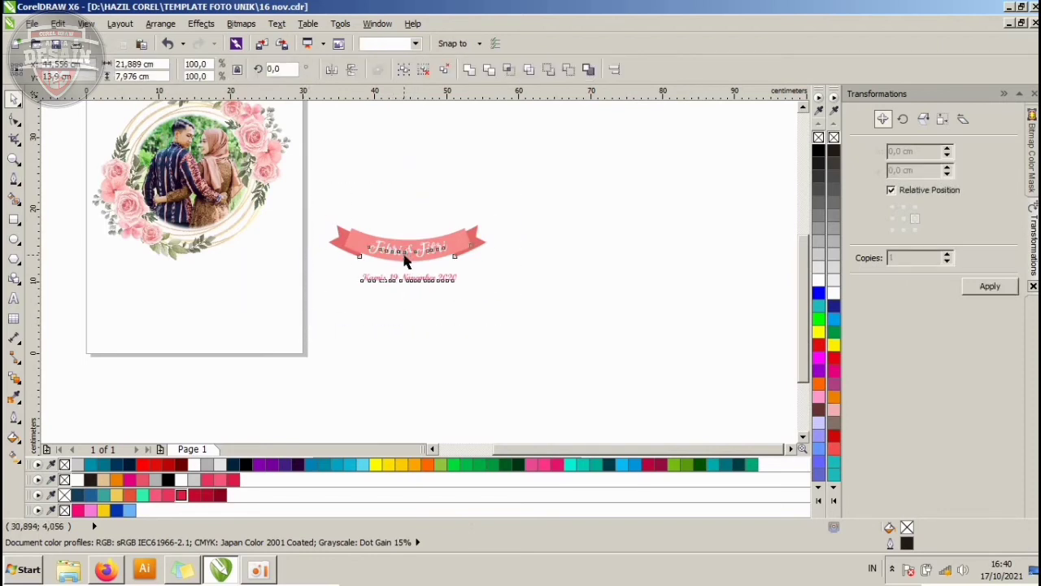
scroll(411, 244, "up", 2)
key("ctrl+g")
scroll(415, 248, "down", 2)
left_click_drag(318, 248, 198, 246)
left_click(279, 227)
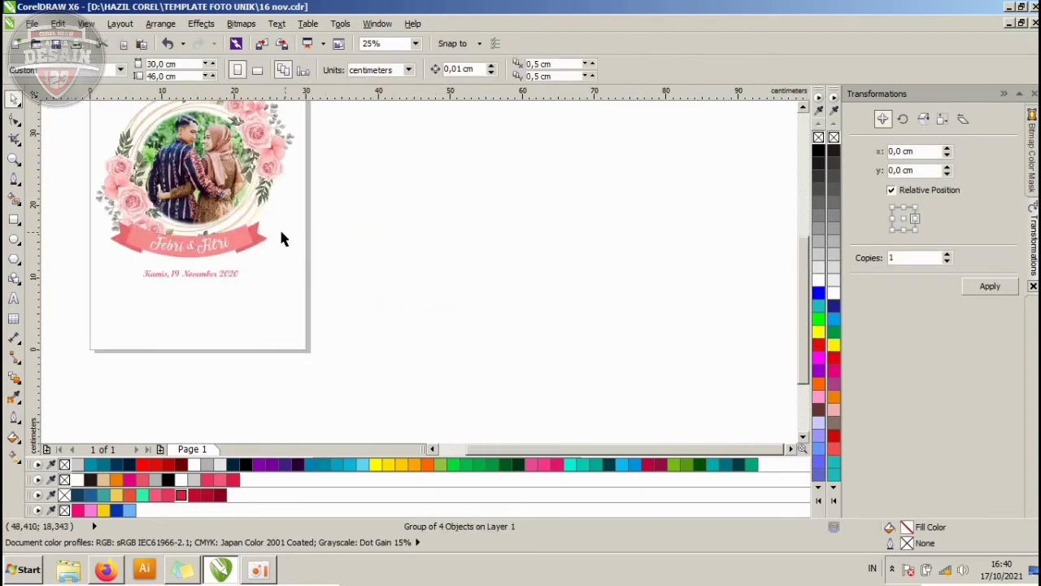
- Centre the ribbon and date group horizontally on the couple's photo
scroll(298, 229, "down", 1)
scroll(198, 228, "up", 2)
left_click(310, 272)
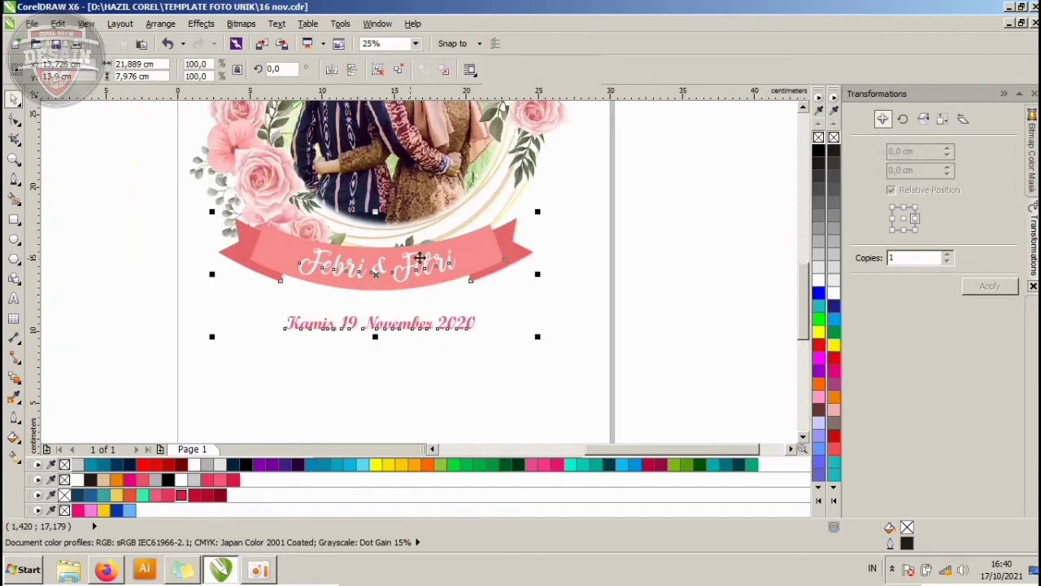
key("c")
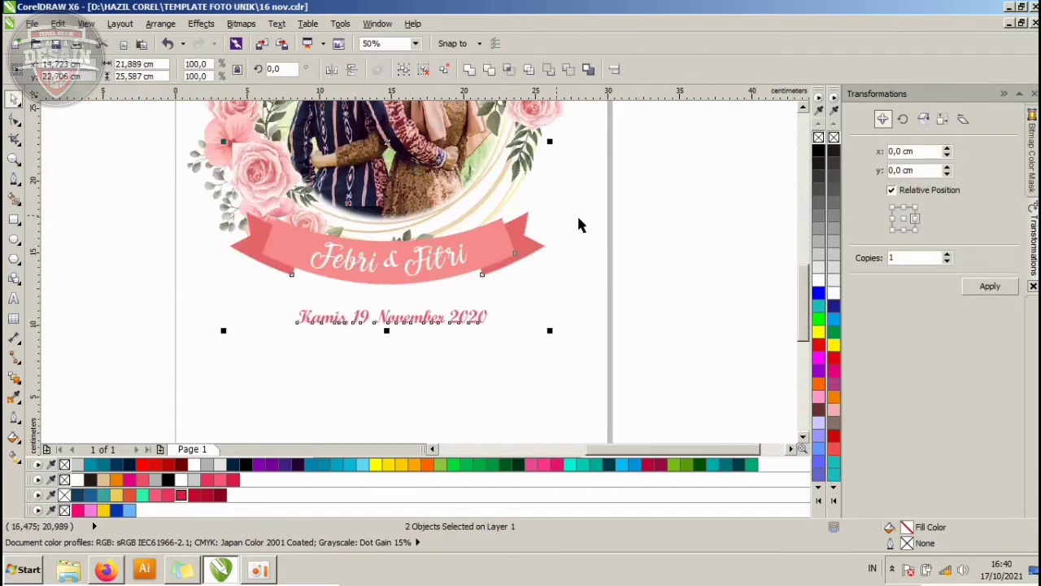
left_click(577, 214)
- Raise the ribbon and date group about 0.8 cm on the page to match the sample poster
scroll(480, 224, "down", 1)
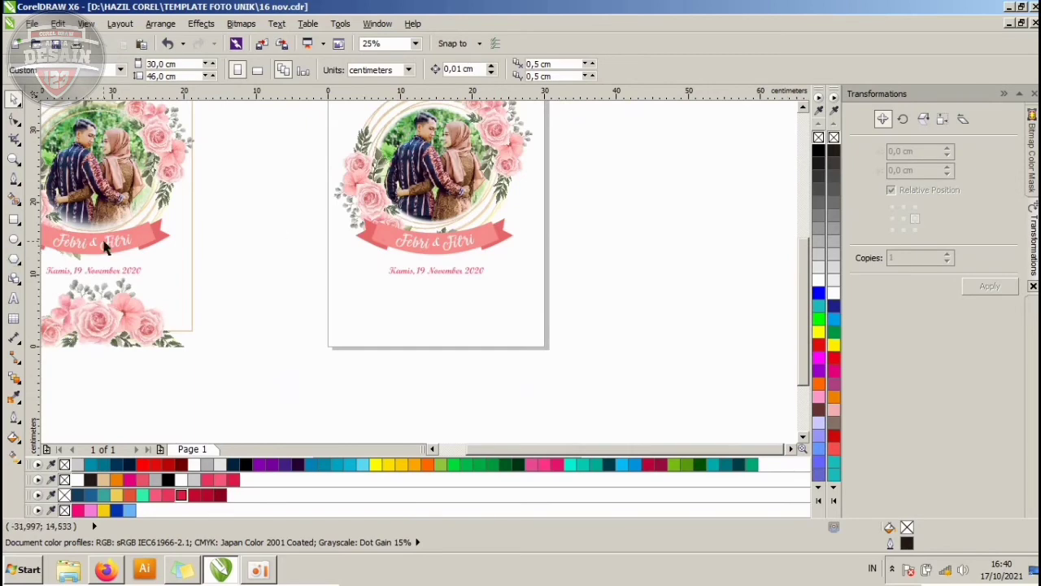
scroll(489, 228, "down", 2)
scroll(481, 229, "up", 2)
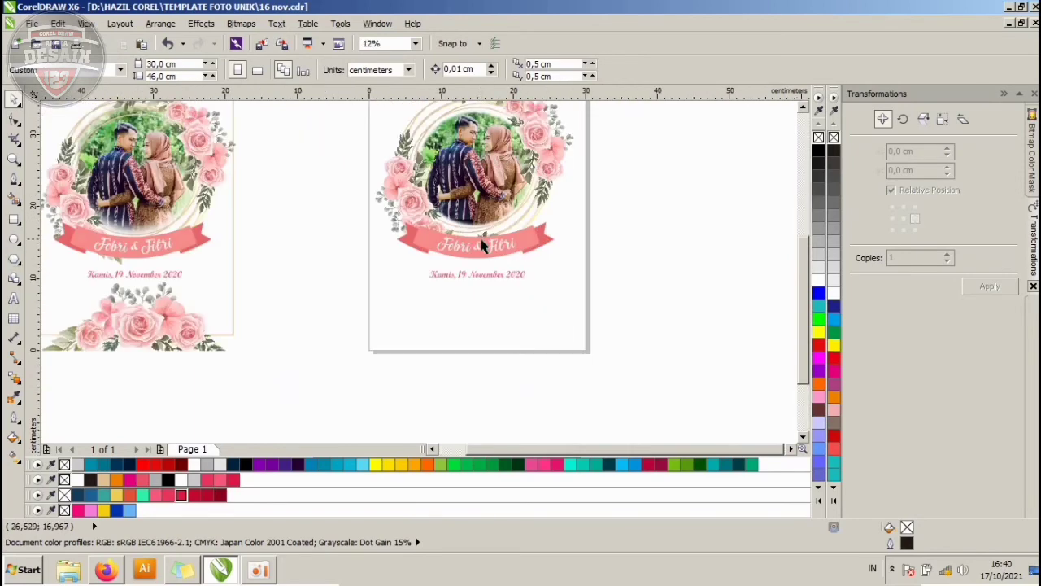
left_click(481, 229)
scroll(482, 231, "up", 2)
left_click_drag(482, 232, 483, 222)
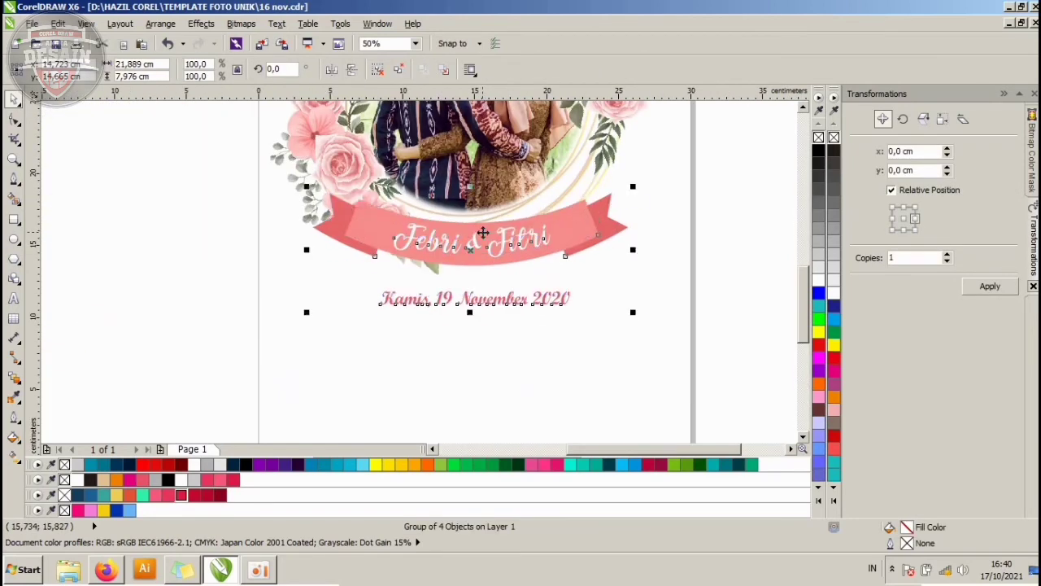
scroll(483, 231, "down", 2)
left_click(660, 314)
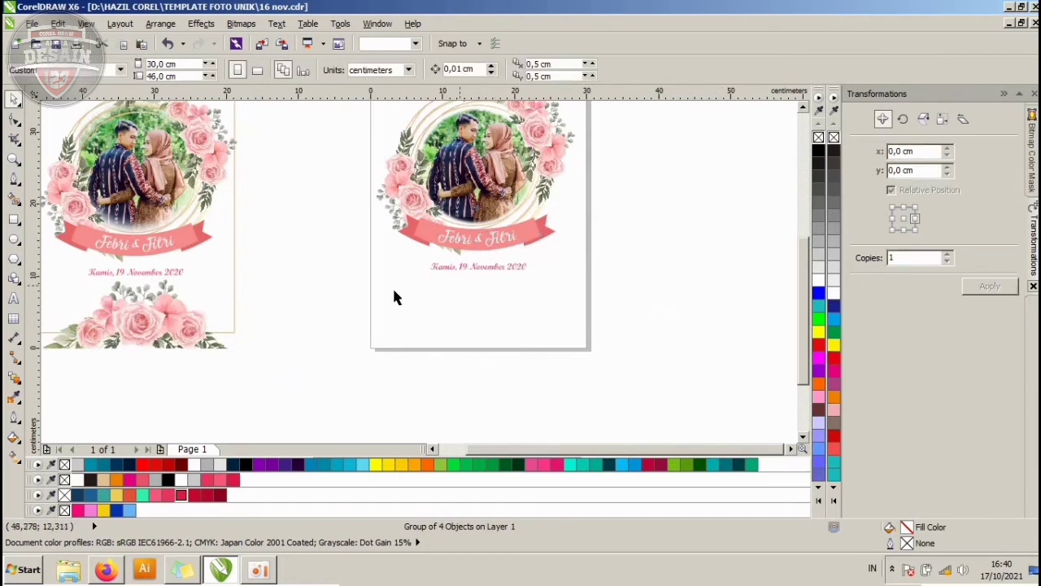
- Duplicate the photo's flower wreath and place the copy about 29 cm lower, overlapping the page's lower edge
left_click(163, 311)
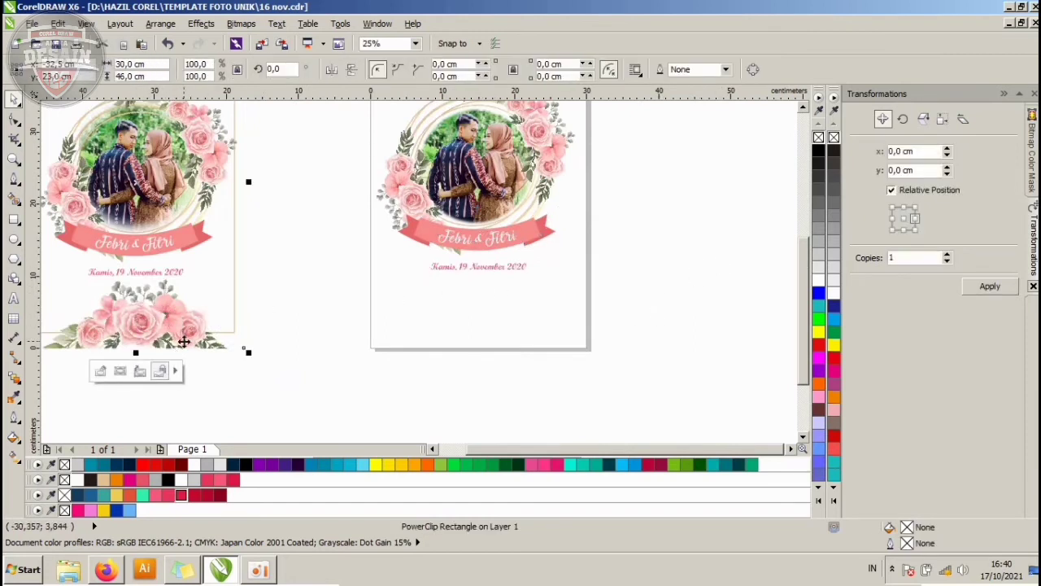
left_click(444, 308)
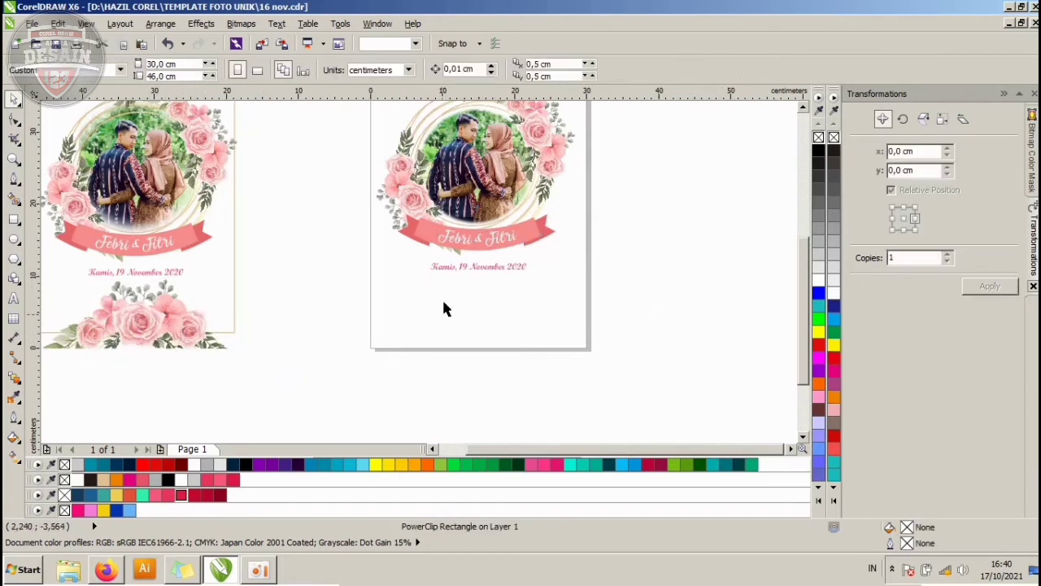
left_click(554, 154)
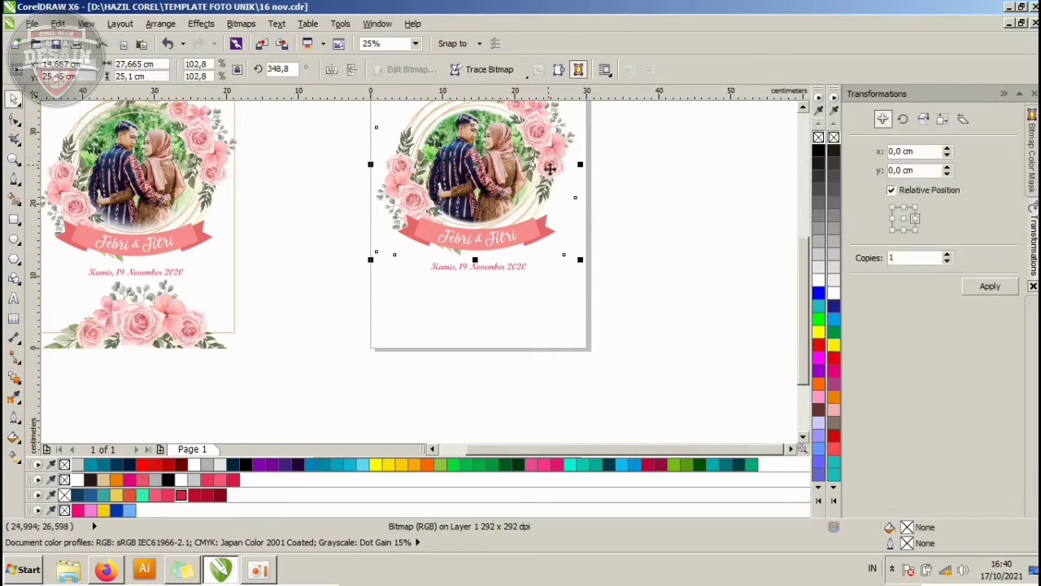
left_click_drag(552, 142, 541, 346)
left_click(541, 347)
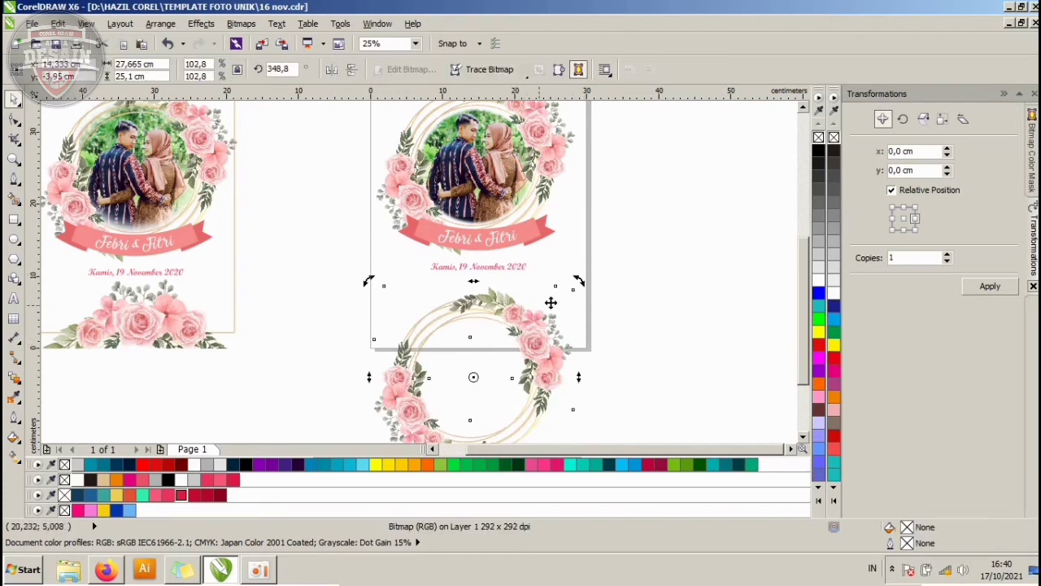
- Rotate the wreath copy to about 48.1° so its rose cluster faces upward, and lower it about 2.6 cm
left_click_drag(576, 282, 454, 255)
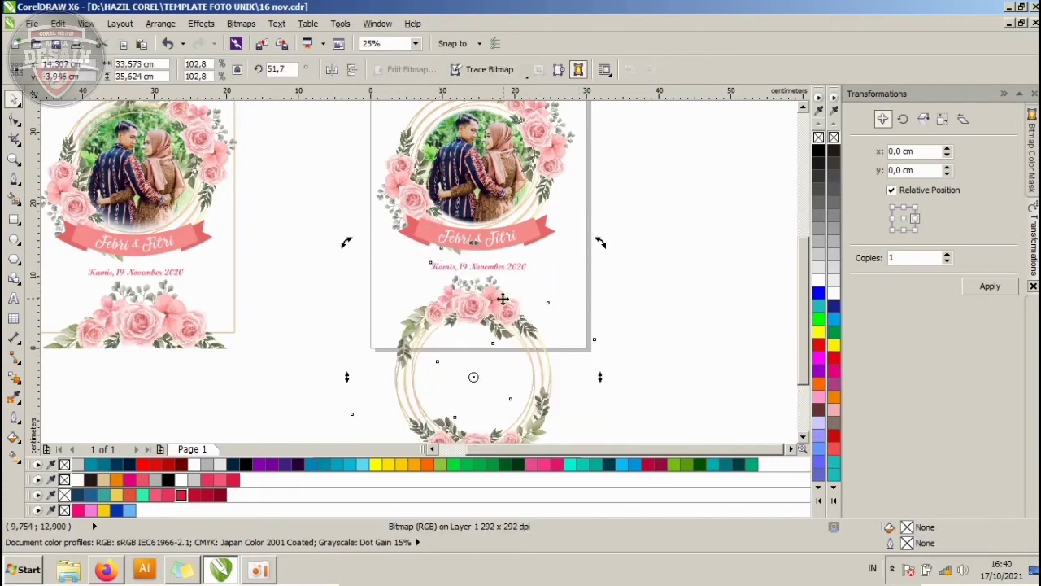
left_click(504, 298)
left_click(498, 293)
left_click_drag(602, 239, 612, 254)
mouse_move(483, 304)
left_mouse_down()
mouse_move(487, 296)
mouse_move(486, 323)
left_mouse_up()
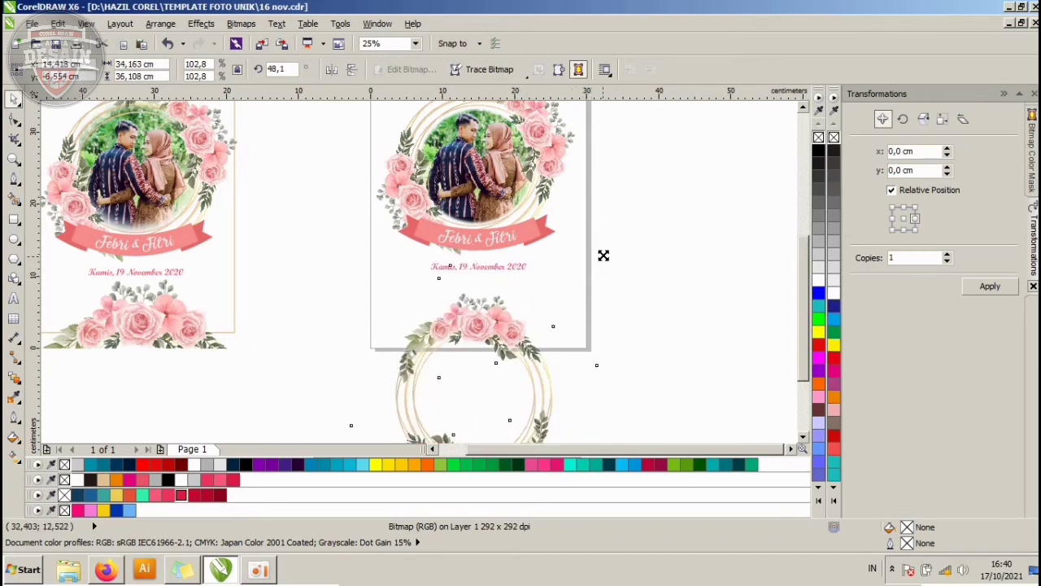
- Enlarge the wreath copy to about 135.1 % and place its rose cluster under the date text at the page's lower edge
left_click_drag(602, 258, 651, 210)
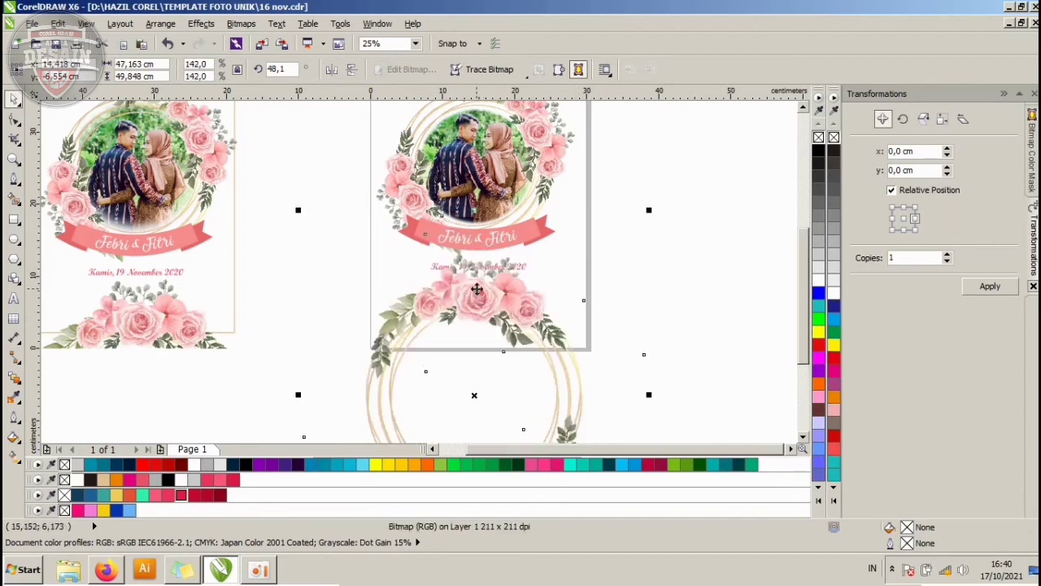
left_click_drag(482, 294, 482, 321)
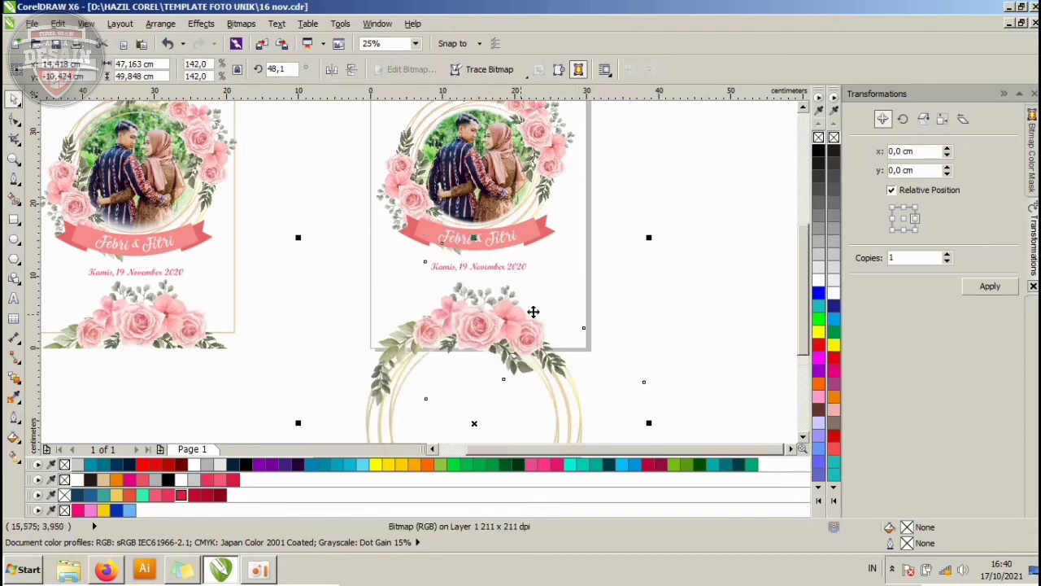
left_click_drag(647, 237, 633, 241)
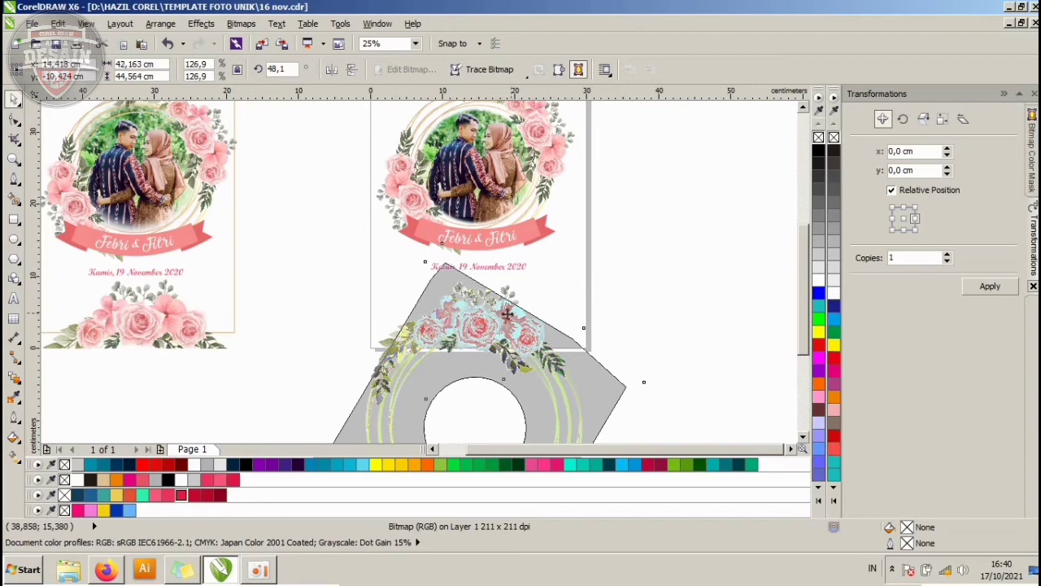
scroll(482, 317, "up", 1)
left_click_drag(486, 322, 493, 283)
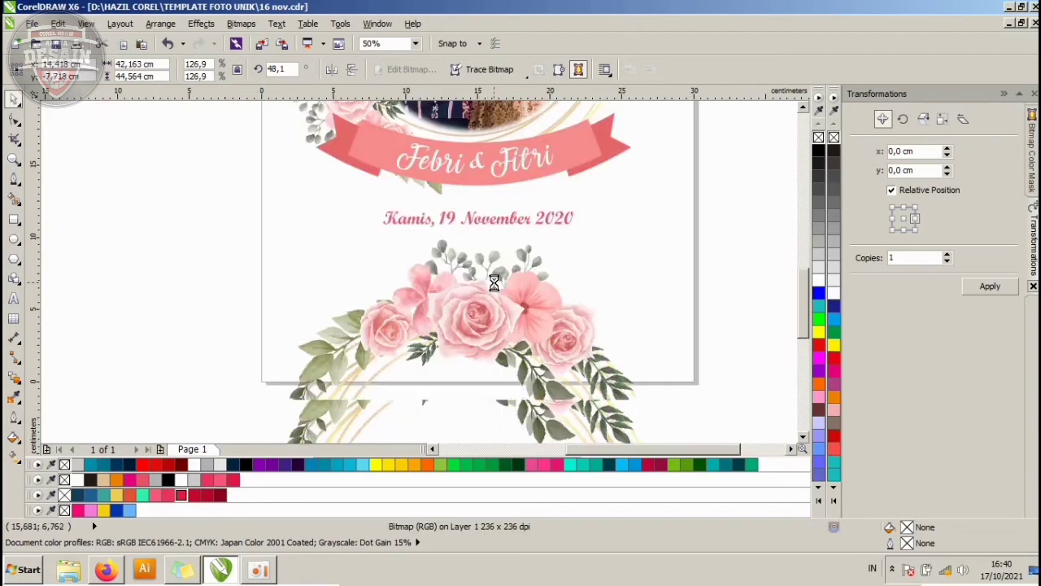
scroll(494, 282, "down", 2)
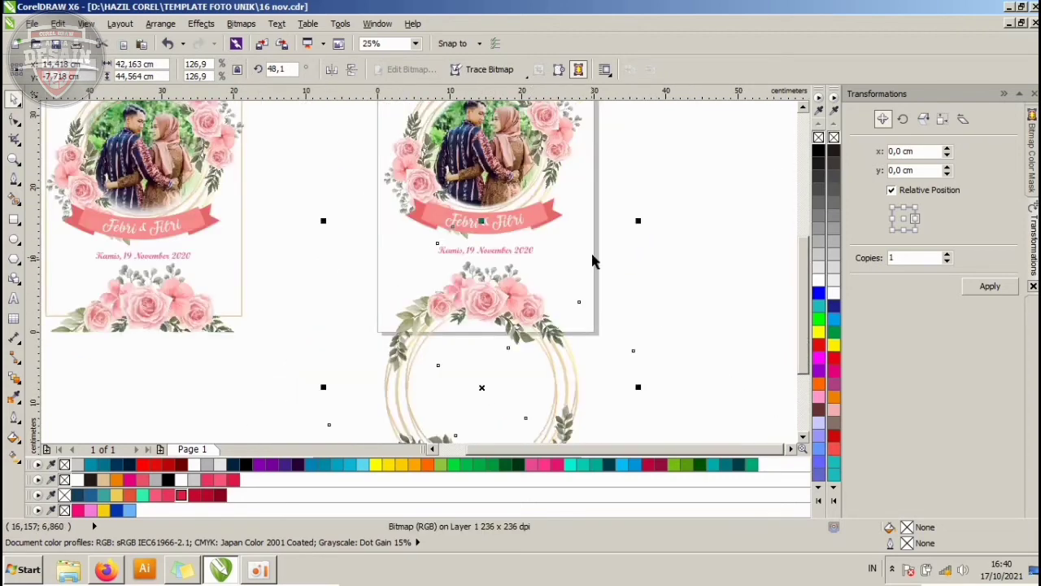
left_click_drag(644, 219, 653, 210)
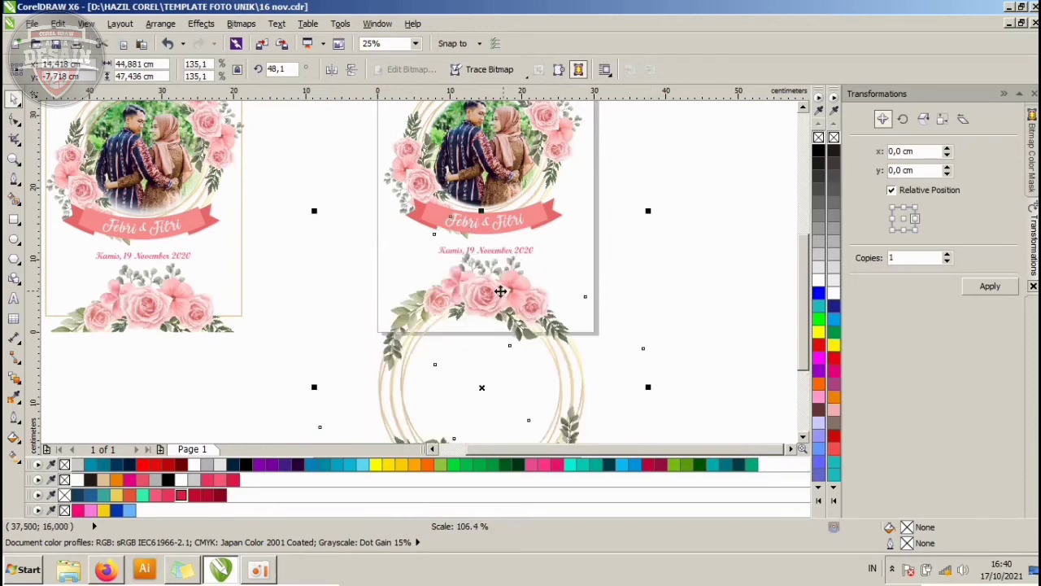
left_click_drag(501, 290, 482, 299)
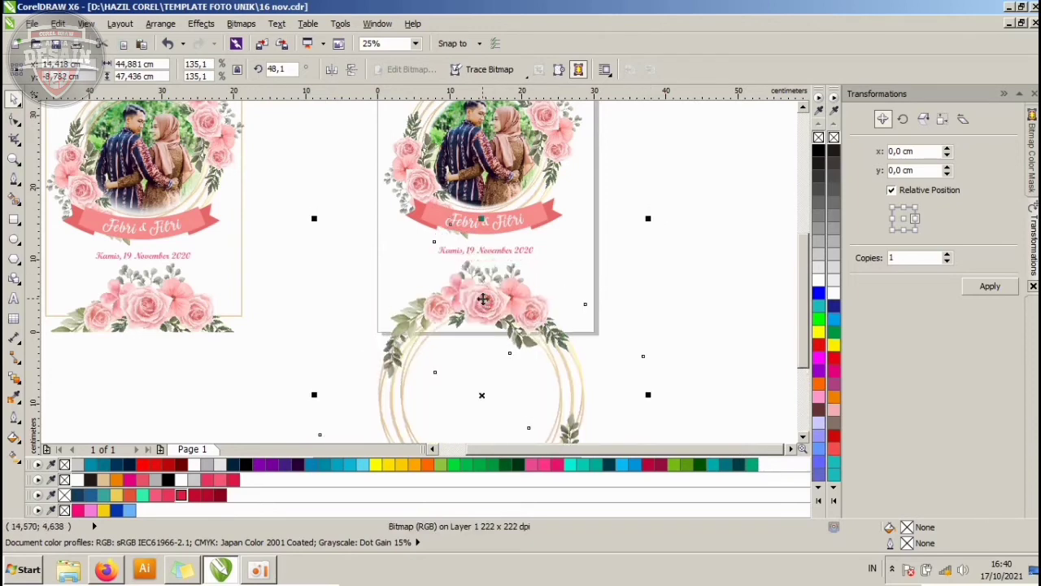
- Shift the enlarged wreath copy about 1 cm to the right to centre its roses below the date
scroll(484, 293, "up", 2)
scroll(487, 285, "down", 2)
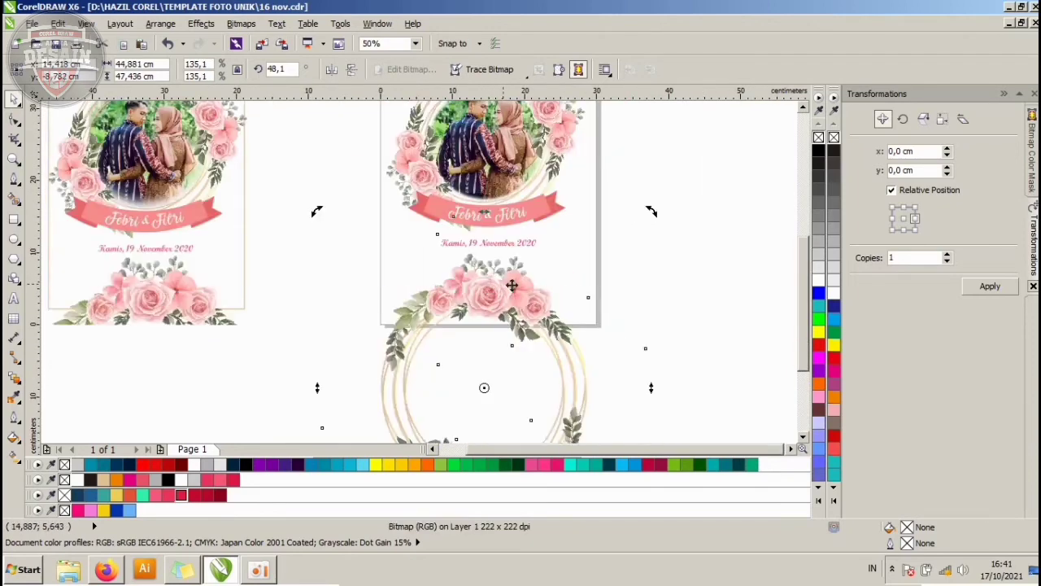
scroll(496, 287, "up", 2)
left_click_drag(495, 286, 509, 286)
scroll(506, 285, "down", 2)
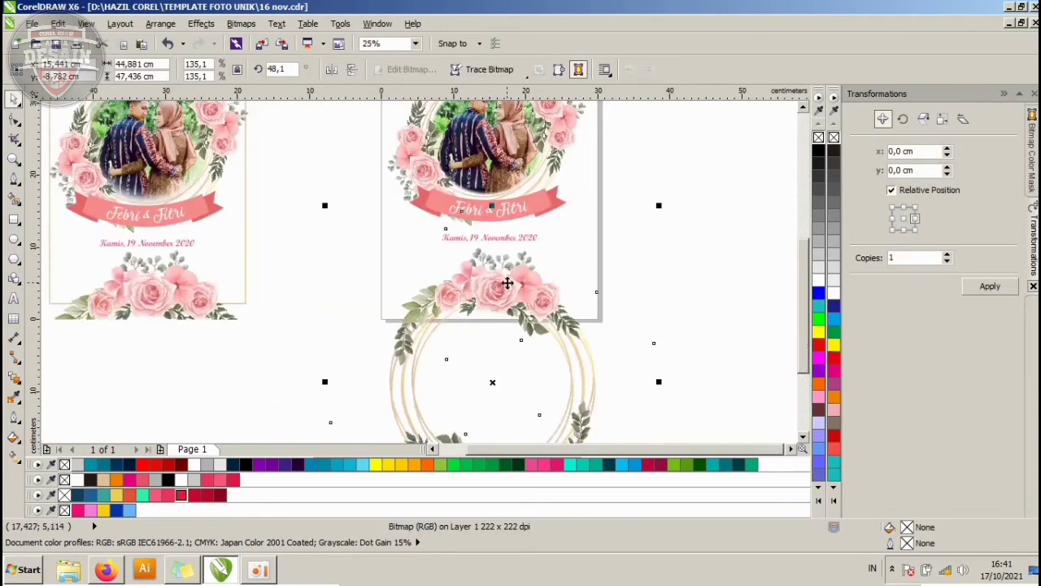
scroll(509, 277, "down", 2)
- Create a 30 x 46 cm rectangle matching the page
left_click(600, 197)
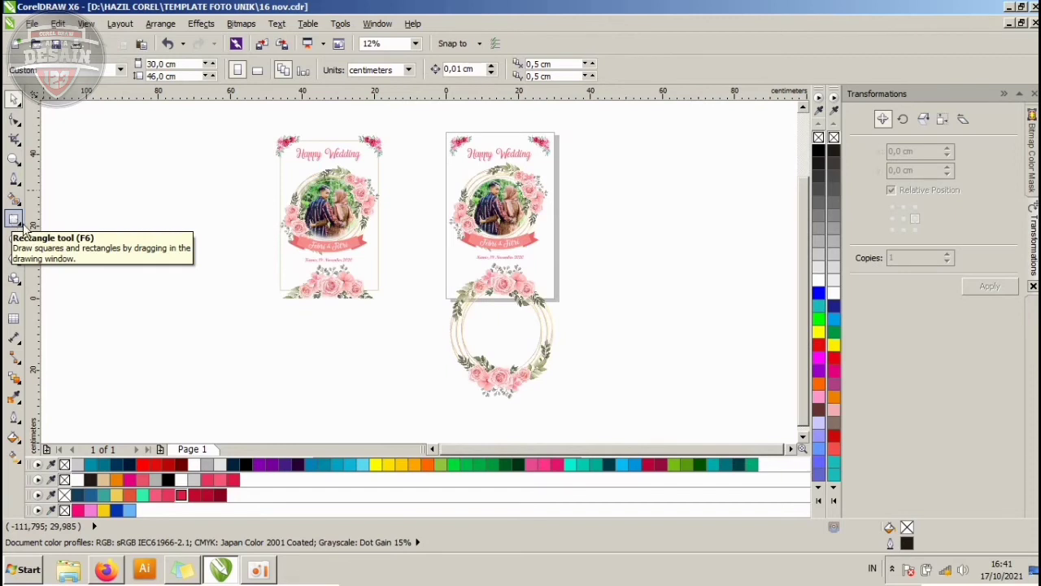
double_click(14, 218)
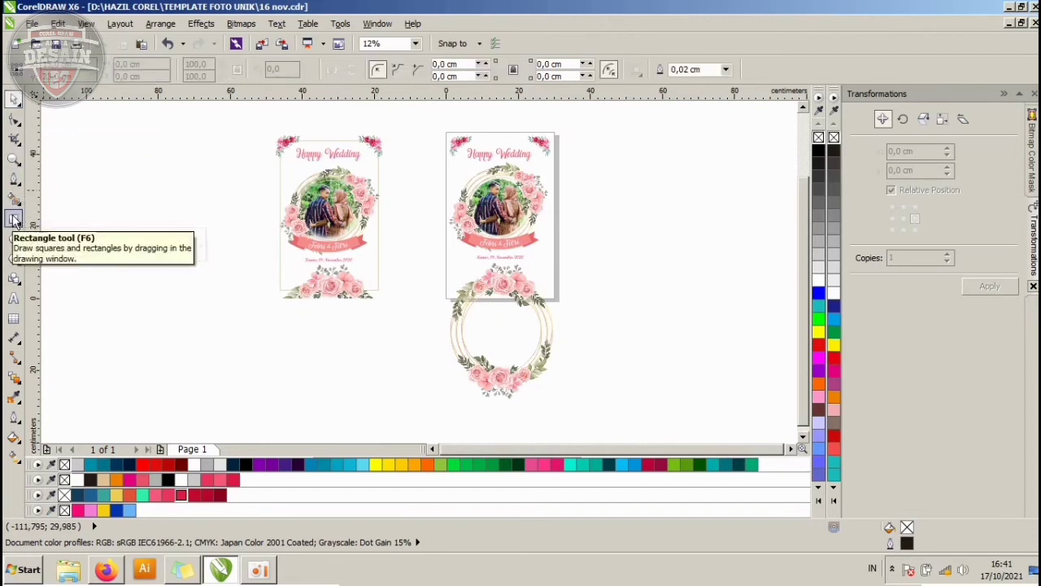
key("Tab")
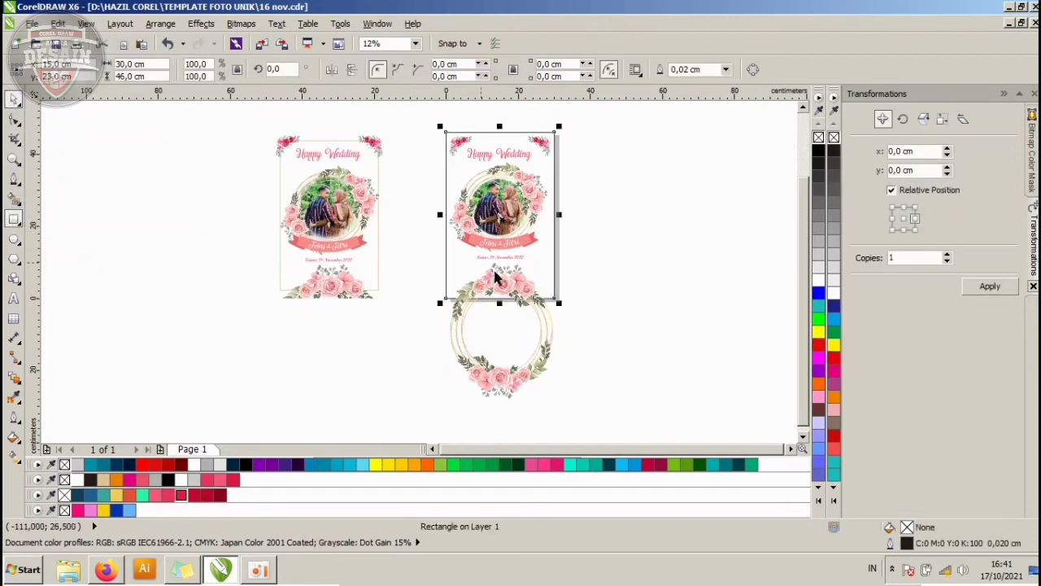
scroll(523, 313, "up", 2)
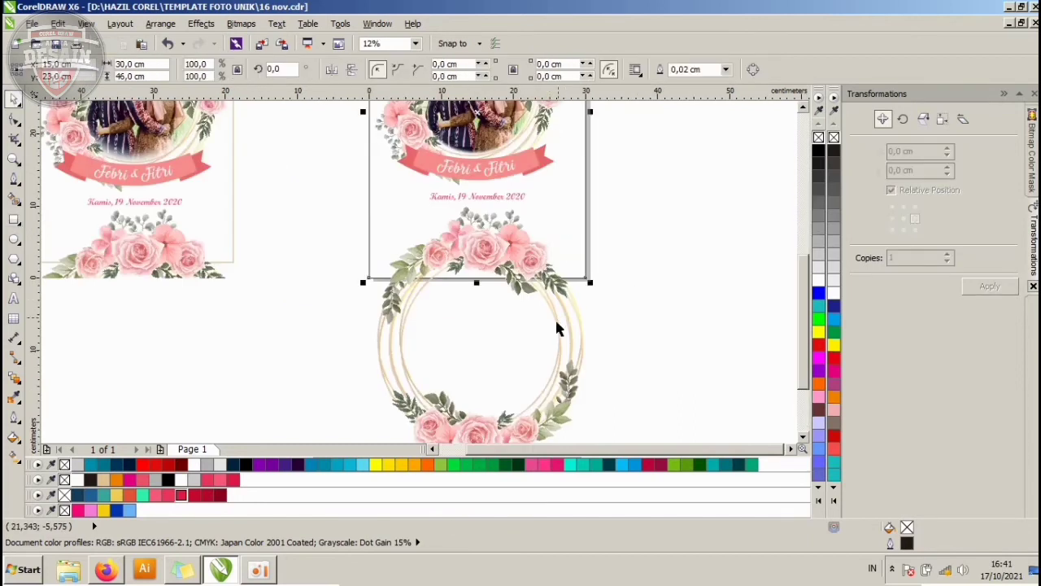
- Intersect the wreath copy with the page-sized rectangle and delete the original copy, keeping only the flowers inside the page
left_click(578, 311)
left_click(577, 222)
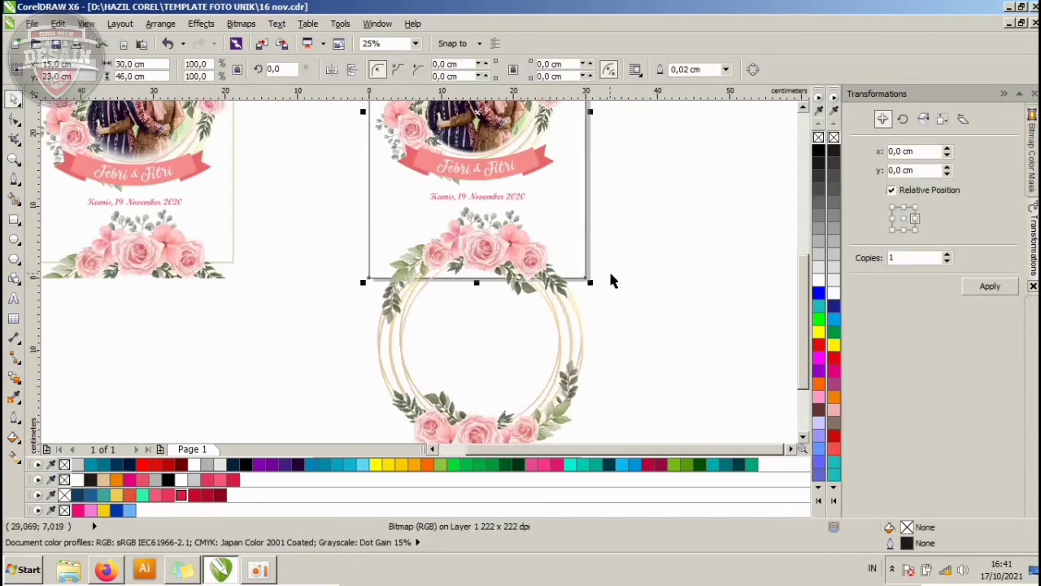
left_click(613, 276)
key("Tab")
key("Tab")
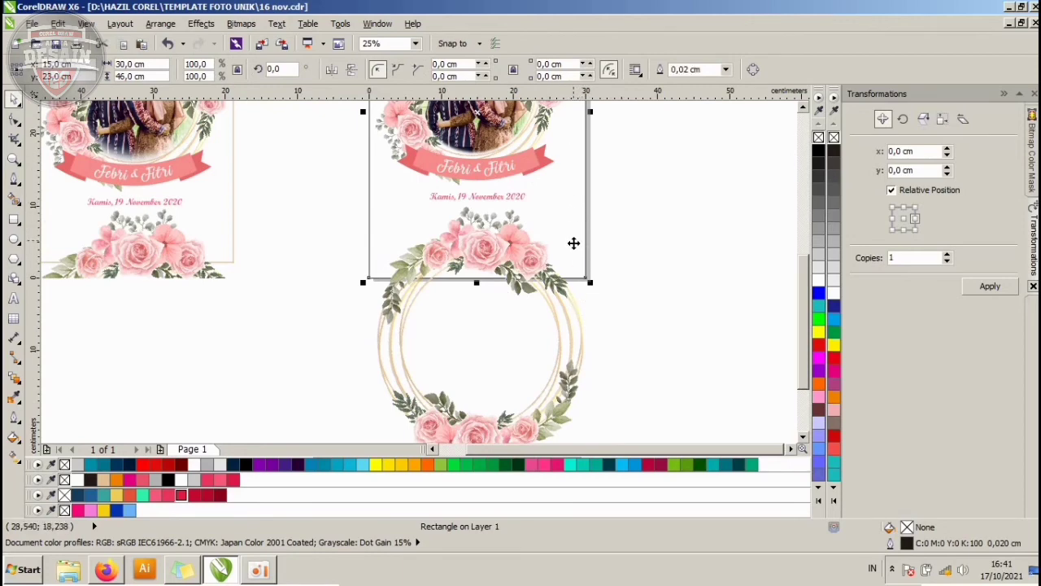
left_click(568, 376, "shift")
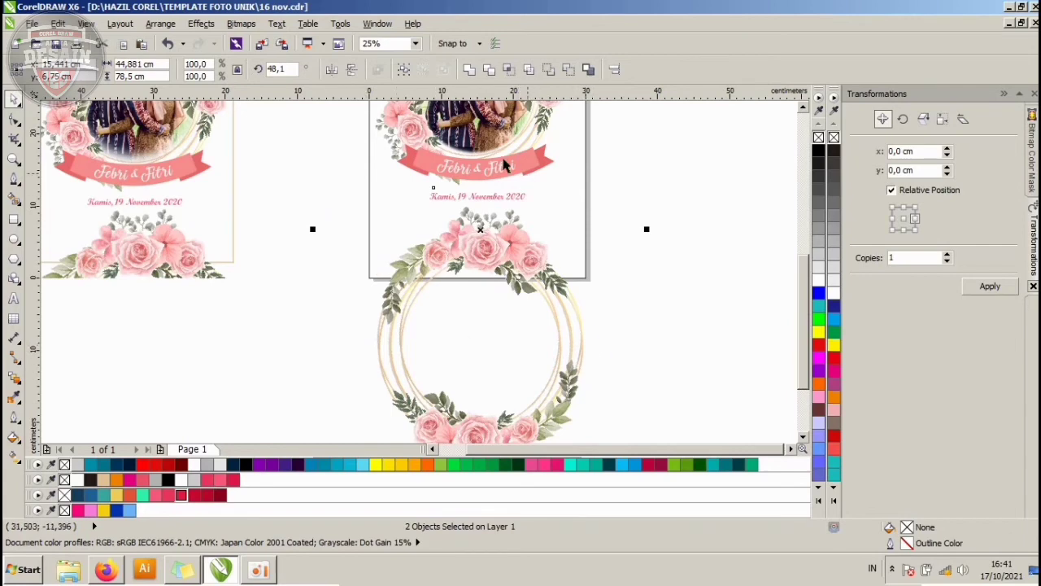
left_click(509, 70)
left_click(570, 371)
key("Delete")
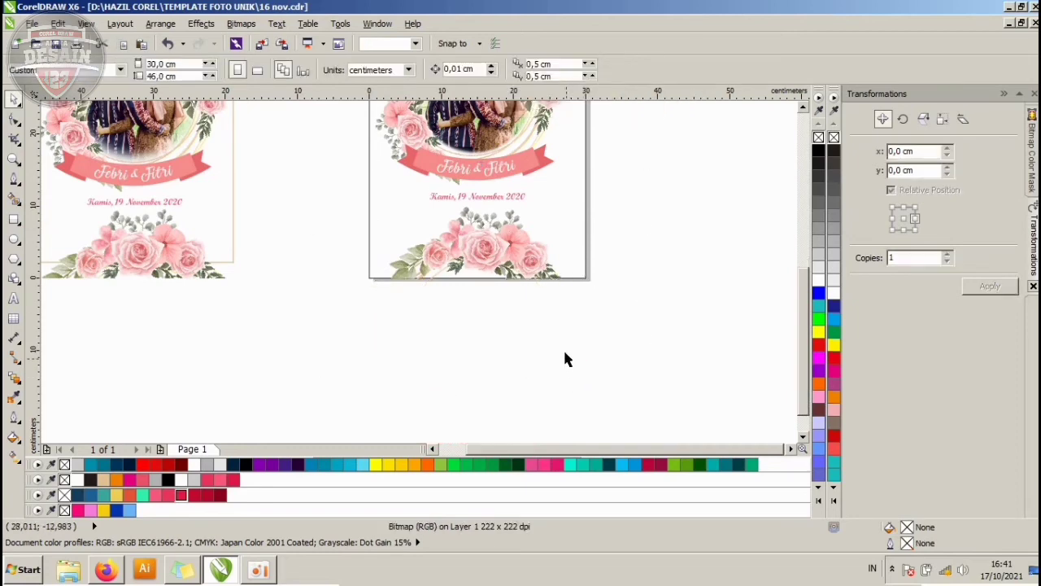
- Draw a frame rectangle about 24.5 x 42 cm inside the page and centre it on the page-sized rectangle
scroll(500, 235, "down", 2)
scroll(530, 233, "down", 1)
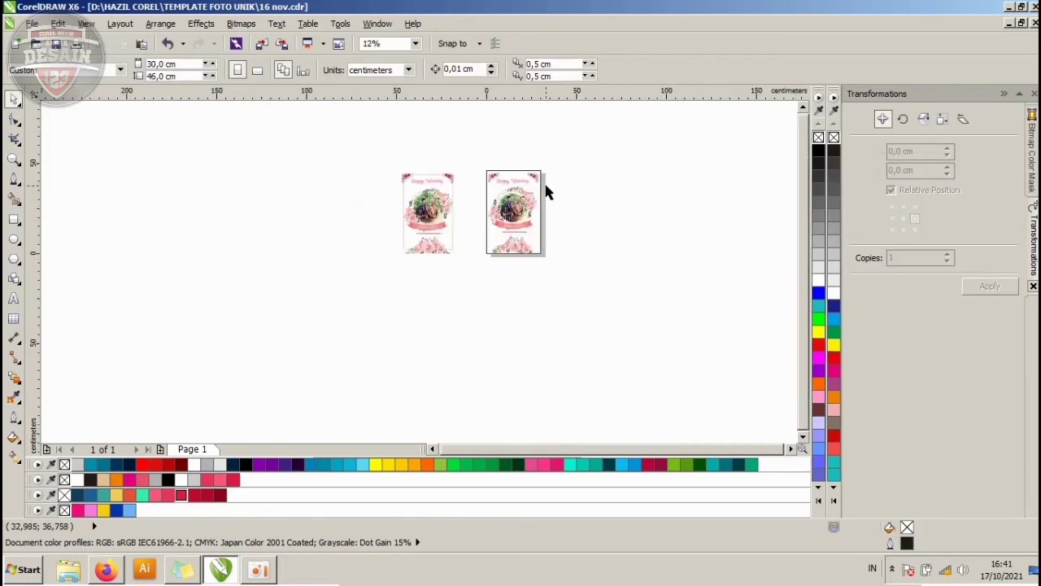
scroll(544, 190, "up", 1)
scroll(276, 155, "up", 3)
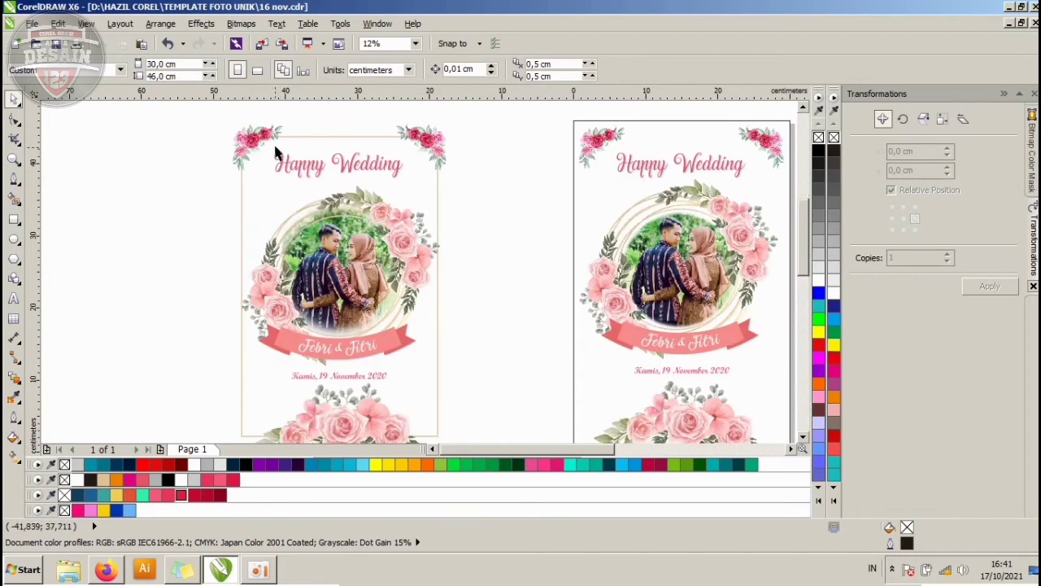
scroll(362, 137, "down", 2)
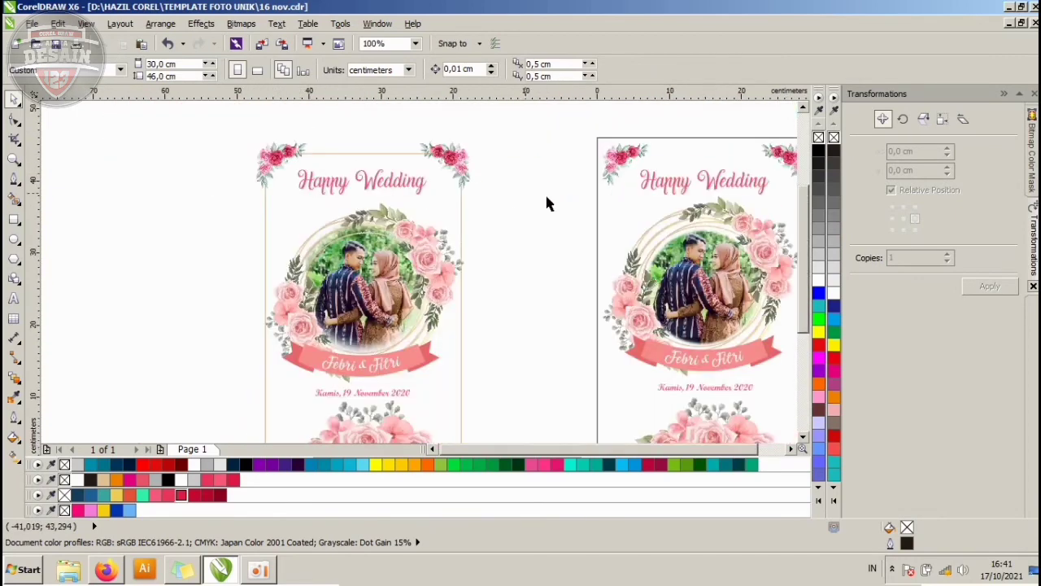
left_click(15, 218)
scroll(533, 200, "down", 2)
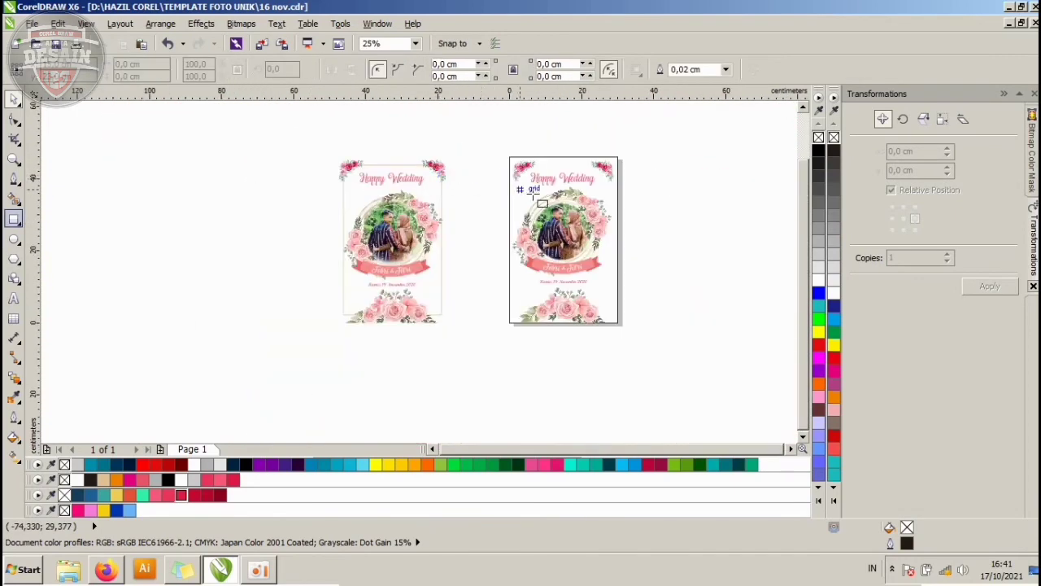
scroll(672, 204, "up", 2)
left_click_drag(353, 112, 534, 419)
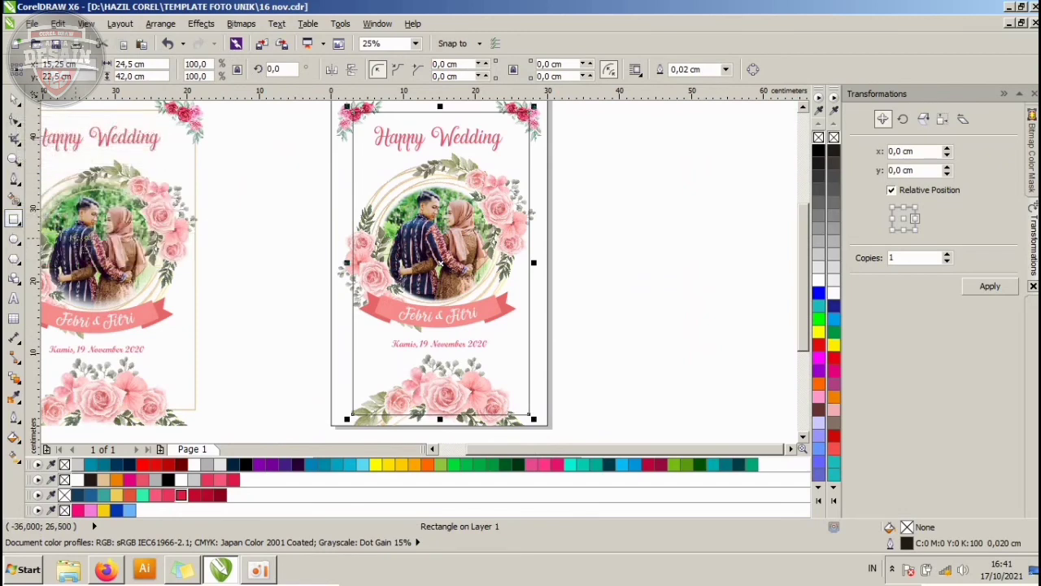
left_click(547, 169, "shift")
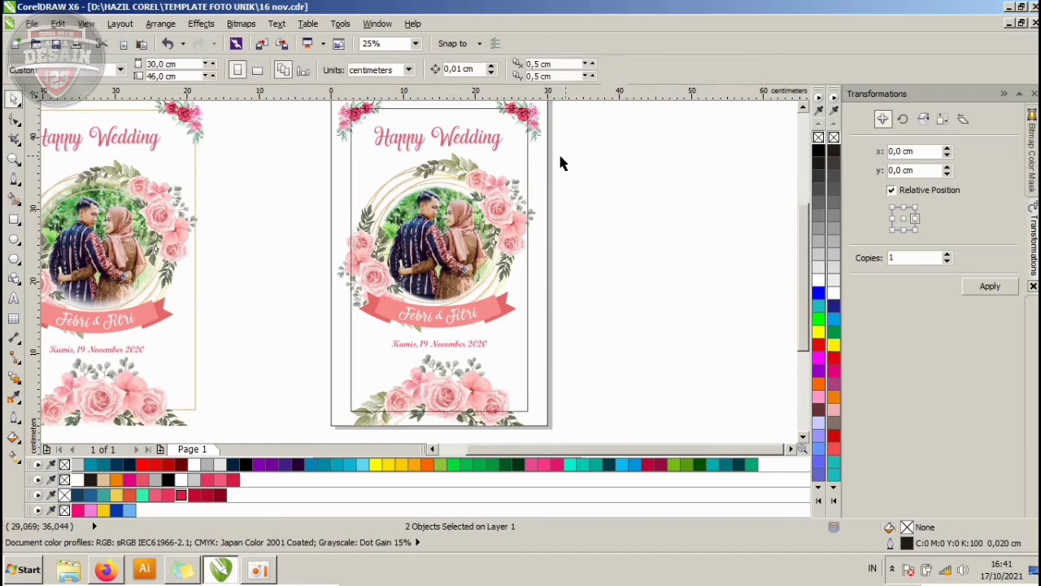
left_click(558, 152)
- Colour the inner frame's outline gold, R:204 G:153 B:51 (#CC9933)
left_click(516, 145)
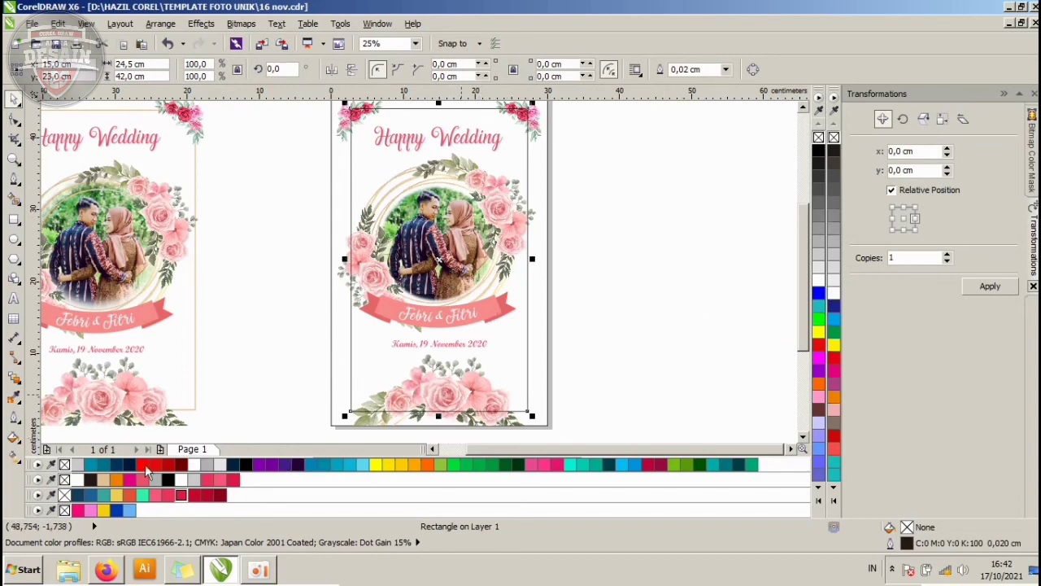
right_click(126, 479)
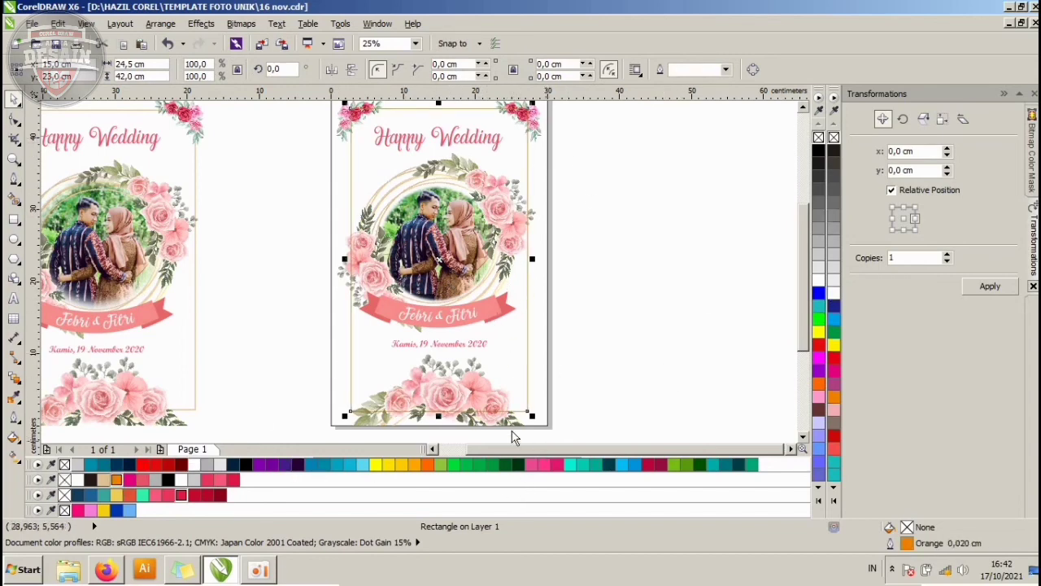
left_click(820, 487)
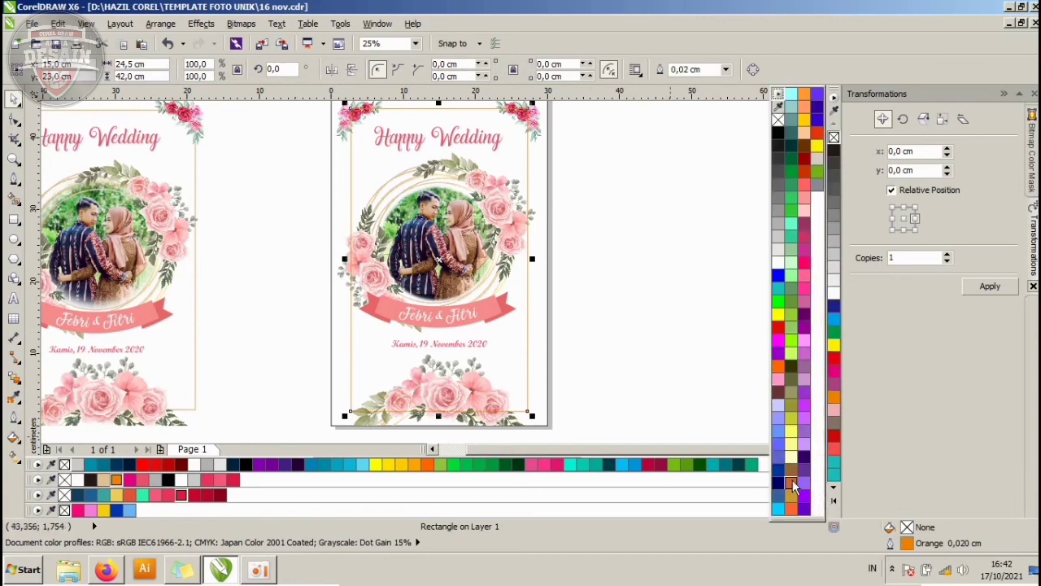
right_click(791, 495)
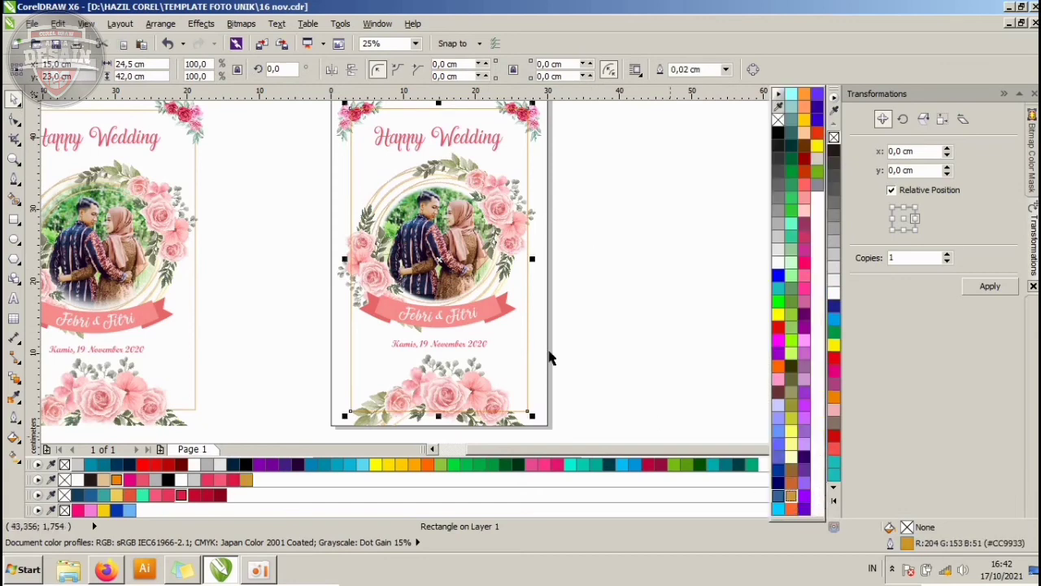
- Set the gold inner frame's outline to 0.075 cm with Behind fill and Scale with image enabled
double_click(901, 545)
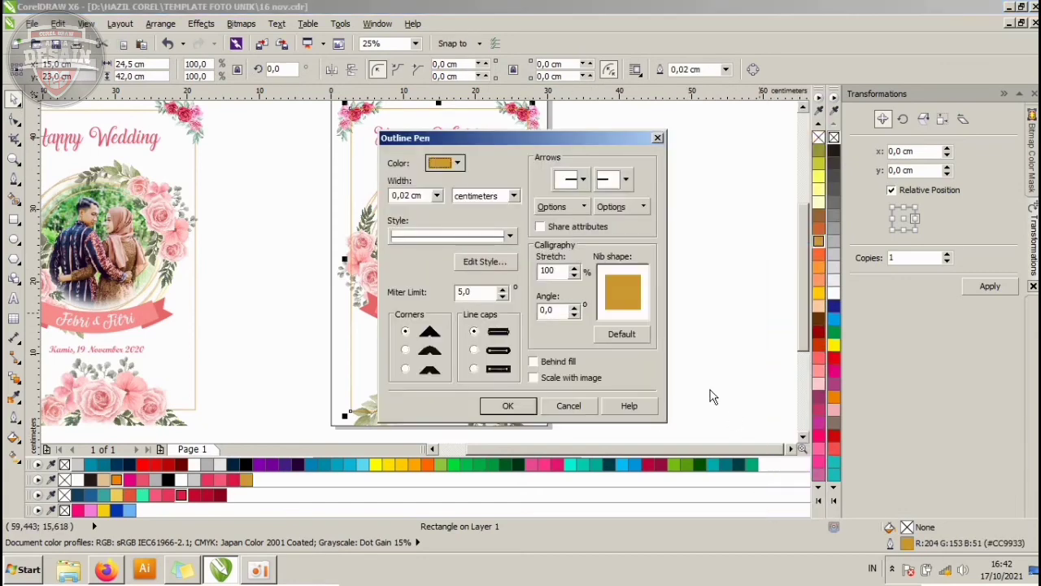
left_click(435, 197)
left_click(406, 273)
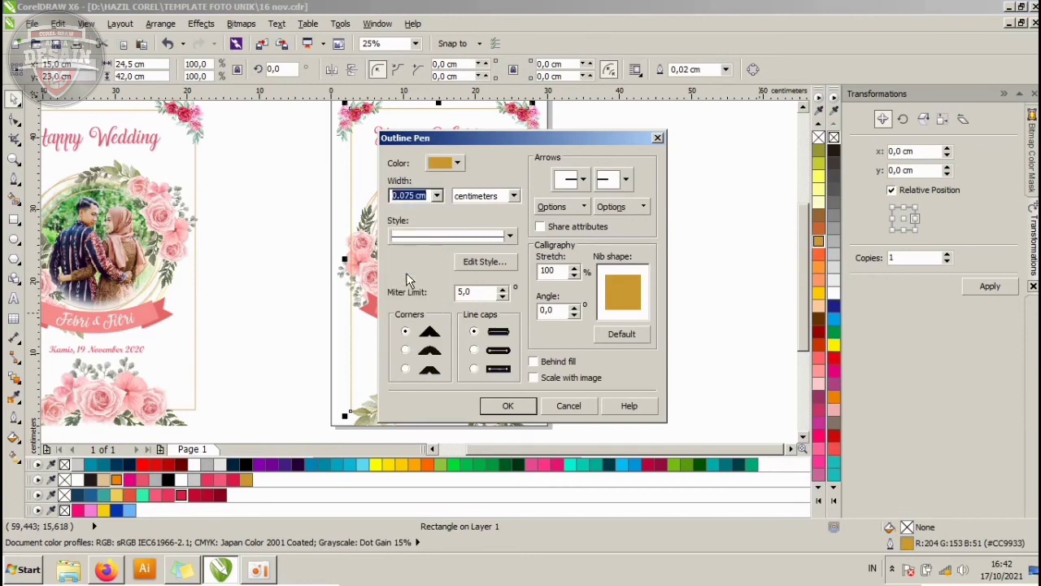
left_click(546, 365)
left_click(546, 378)
left_click(510, 406)
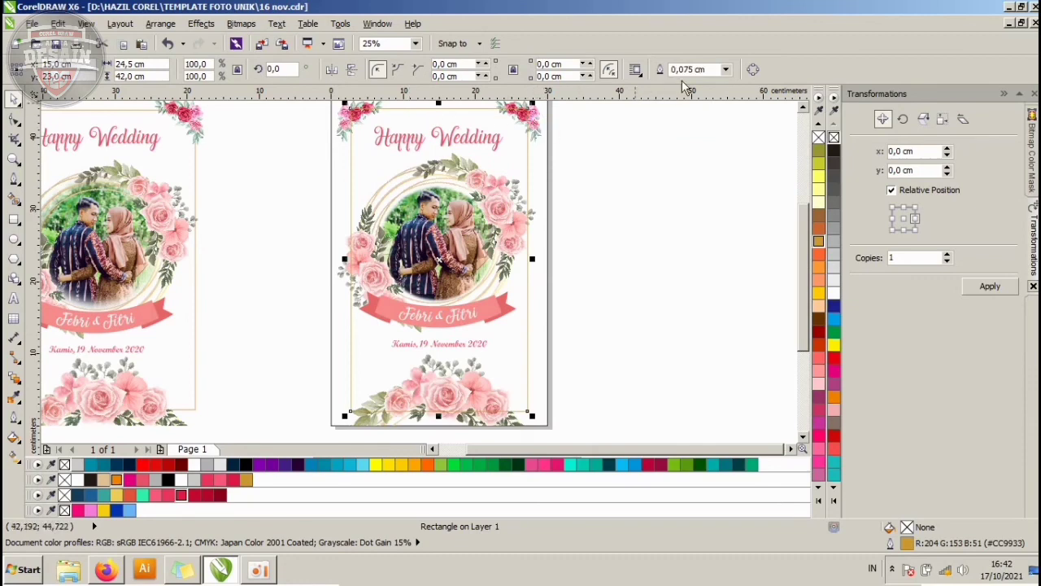
- Thicken the gold inner frame's outline to 0.1 cm
left_click(727, 69)
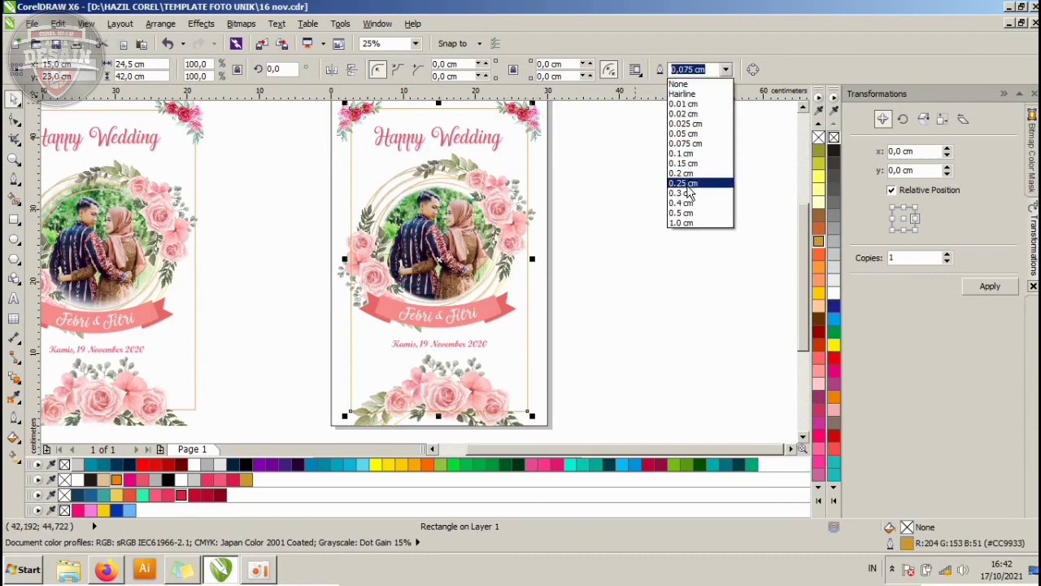
left_click(682, 153)
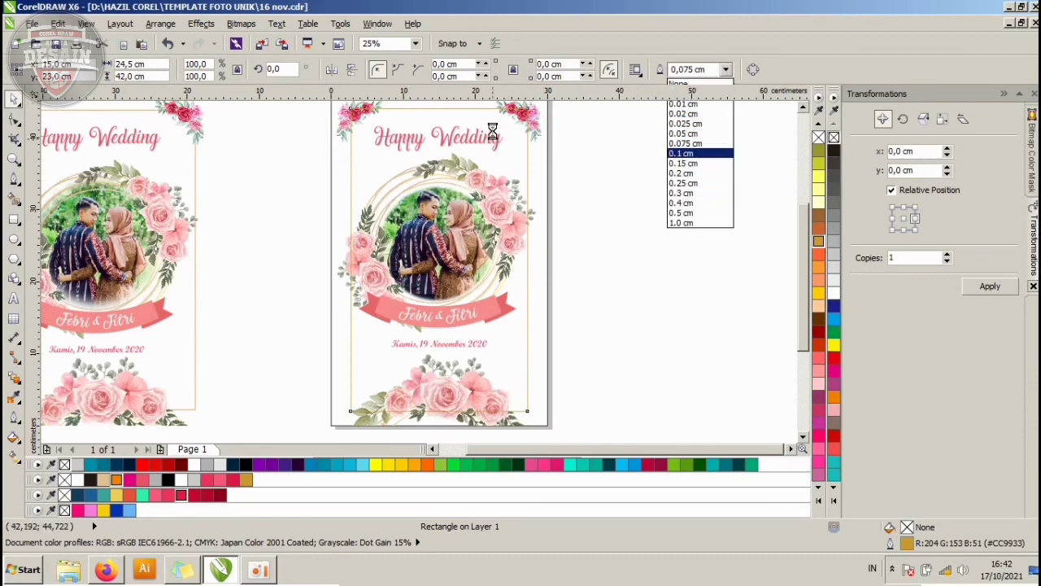
left_click(643, 145)
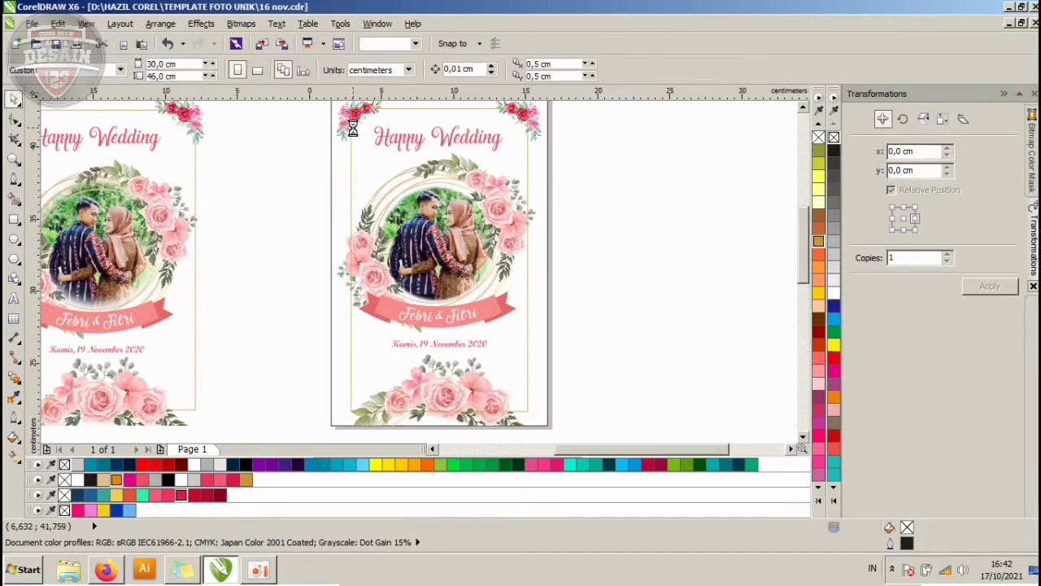
- Remove the black outline from the 30 x 46 cm page-sized rectangle
scroll(357, 214, "up", 2)
scroll(357, 213, "down", 1)
left_click(352, 212)
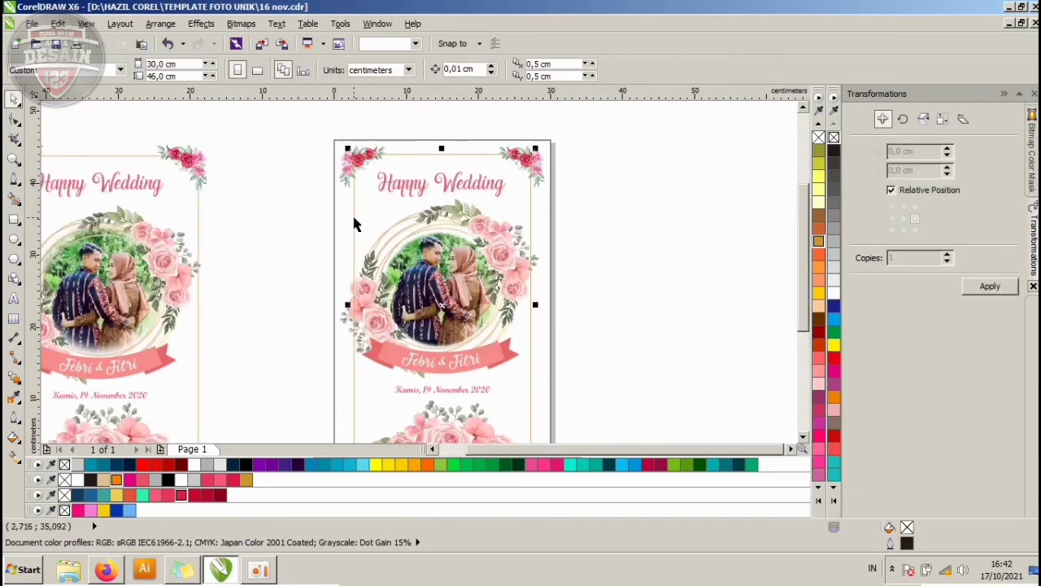
left_click(577, 169)
left_click(533, 210)
left_click(589, 211)
left_click(543, 213)
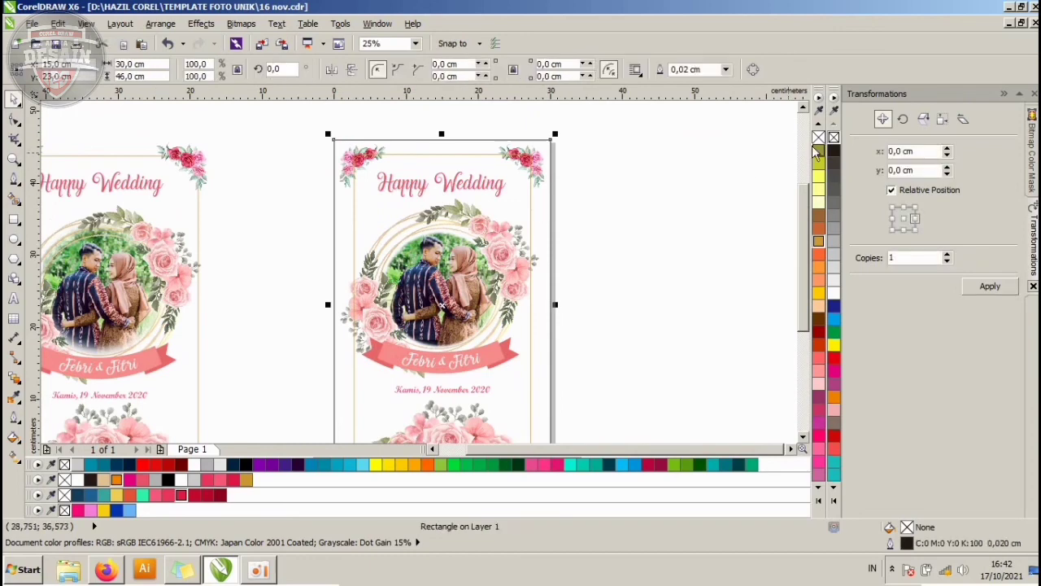
left_click(553, 209)
- Send the gold frame behind the wreath and flowers, with the page-sized rectangle at the very back
left_click(530, 206)
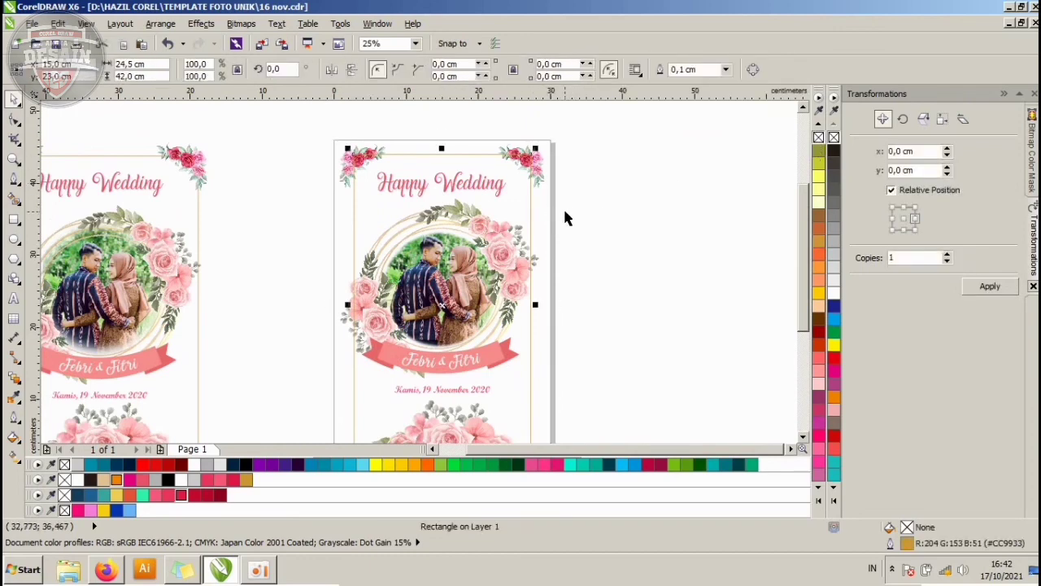
key("shift")
key("shift")
key("shift")
key("shift")
key("shift")
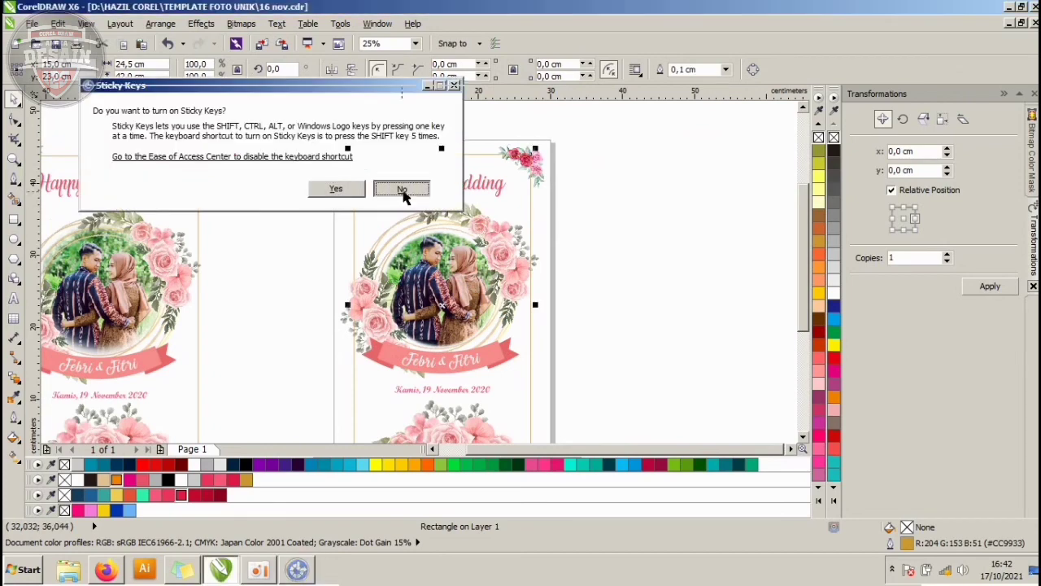
left_click(404, 189)
left_click(530, 206)
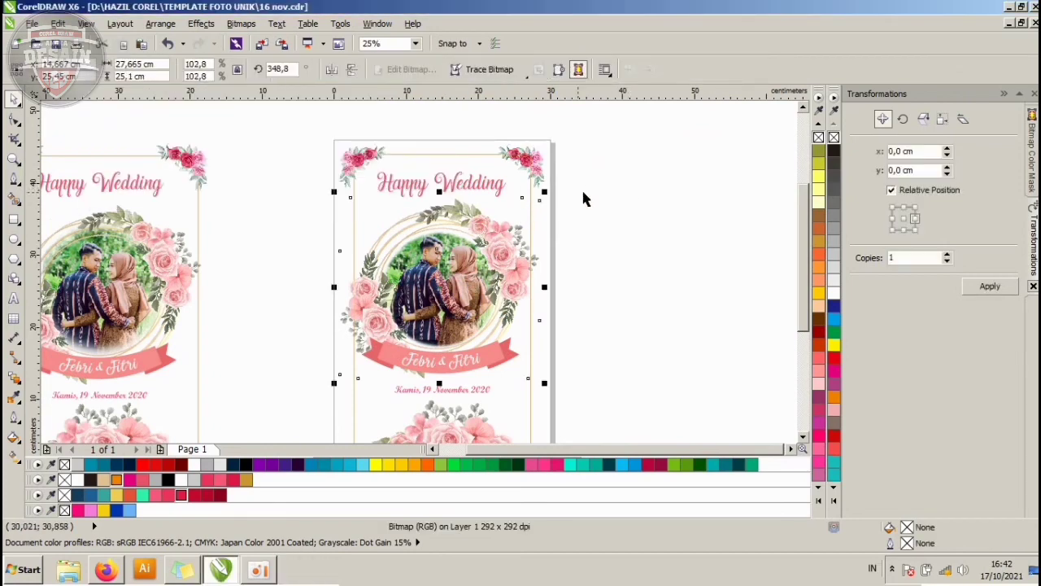
left_click(583, 189)
left_click(465, 152)
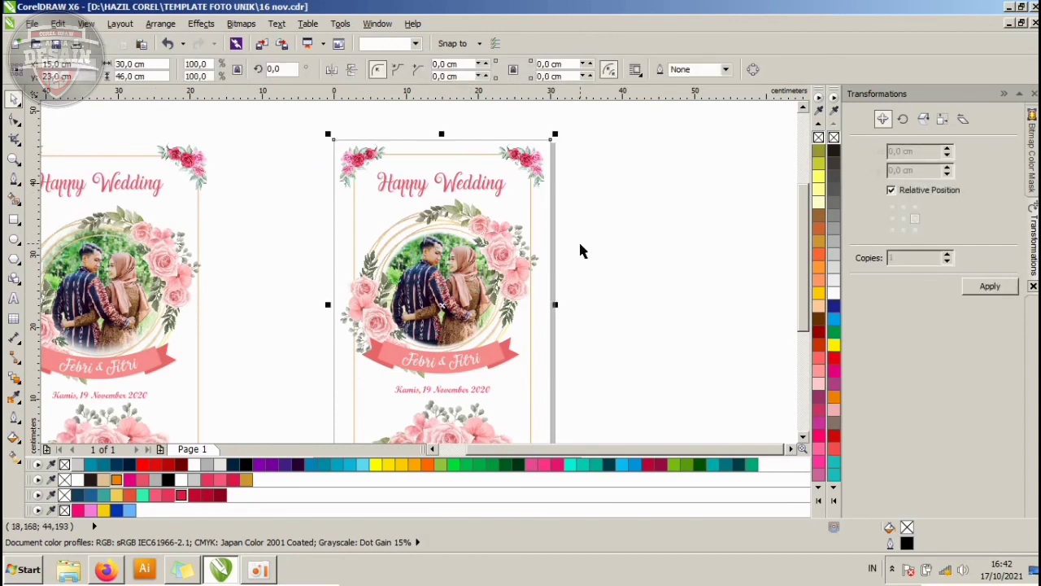
left_click(627, 168)
left_click(457, 158)
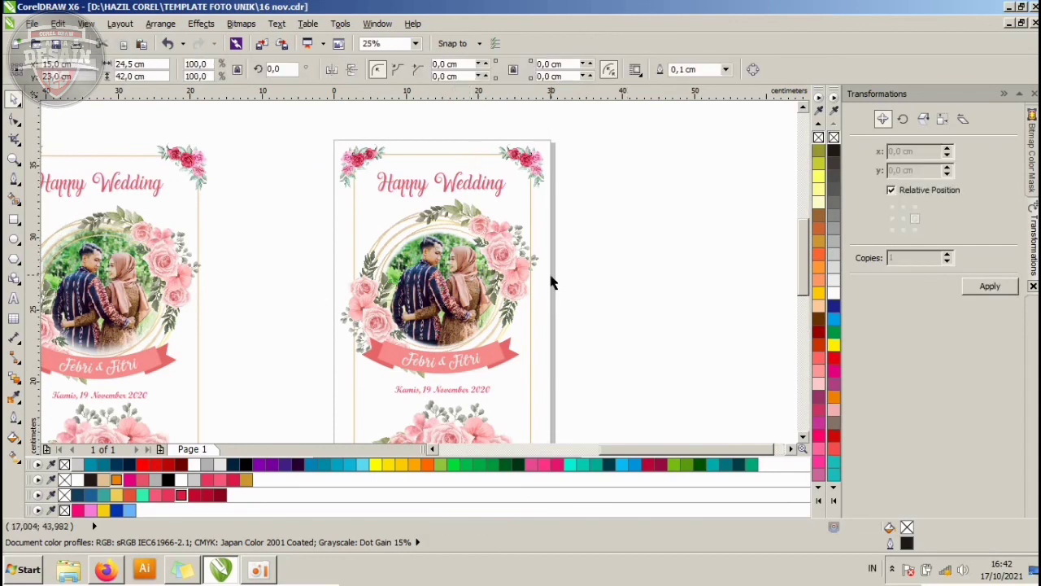
- Inspect the finished poster beside the reference design, checking its frame, wreath, corner flowers and page-sized rectangle
scroll(551, 279, "up", 2)
left_click_drag(505, 339, 526, 340)
scroll(570, 254, "down", 2)
left_click(608, 220)
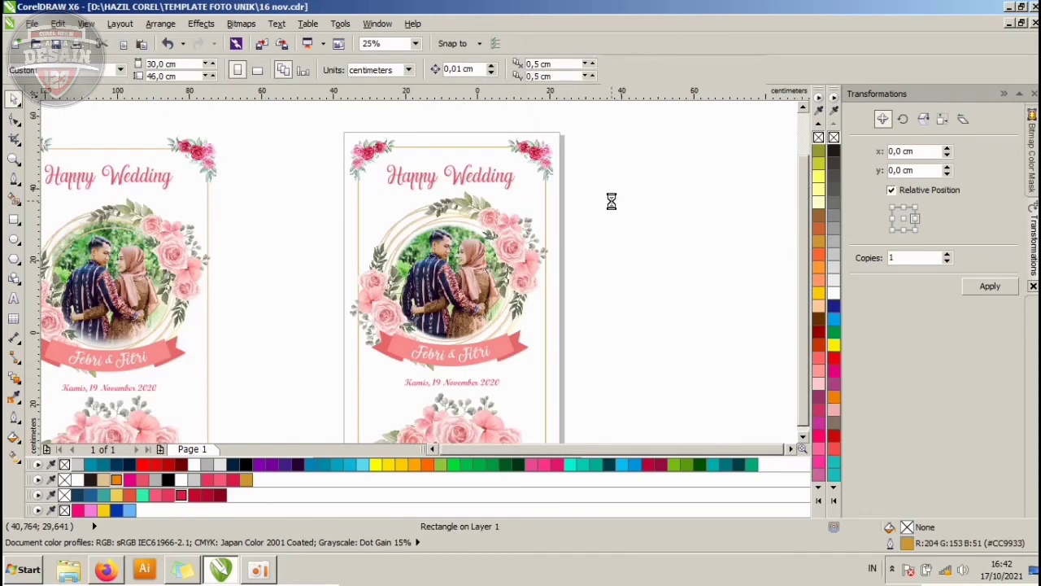
scroll(611, 201, "down", 2)
left_click_drag(435, 370, 221, 111)
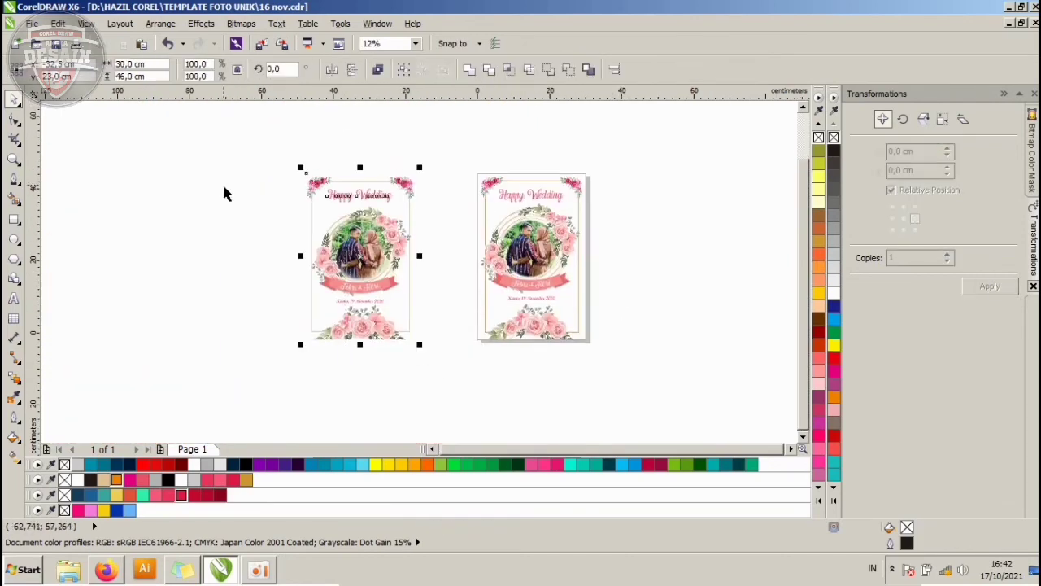
left_click(616, 307)
left_click(581, 208)
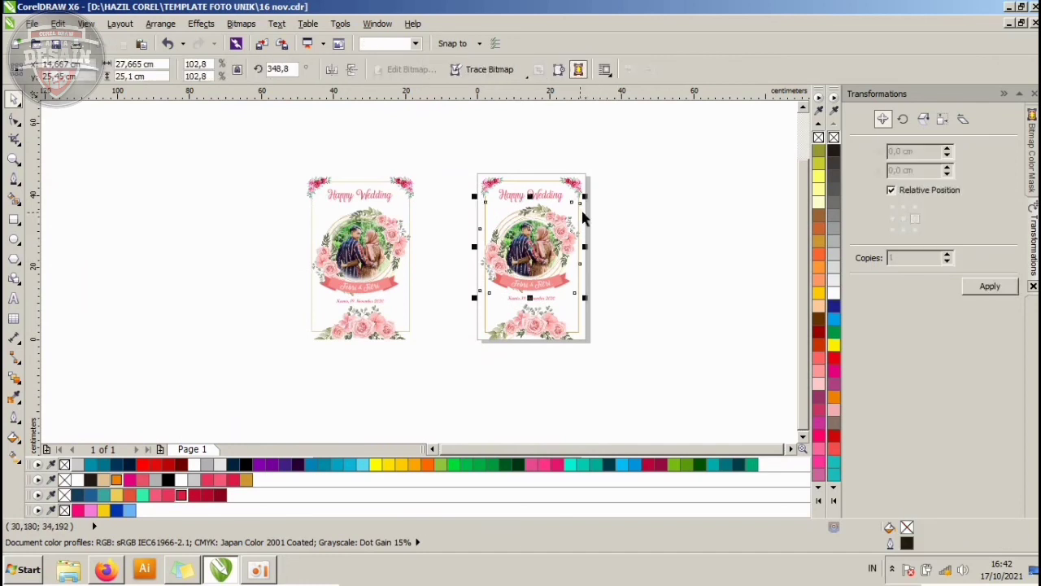
left_click(623, 204)
left_click(584, 180)
left_click(524, 174)
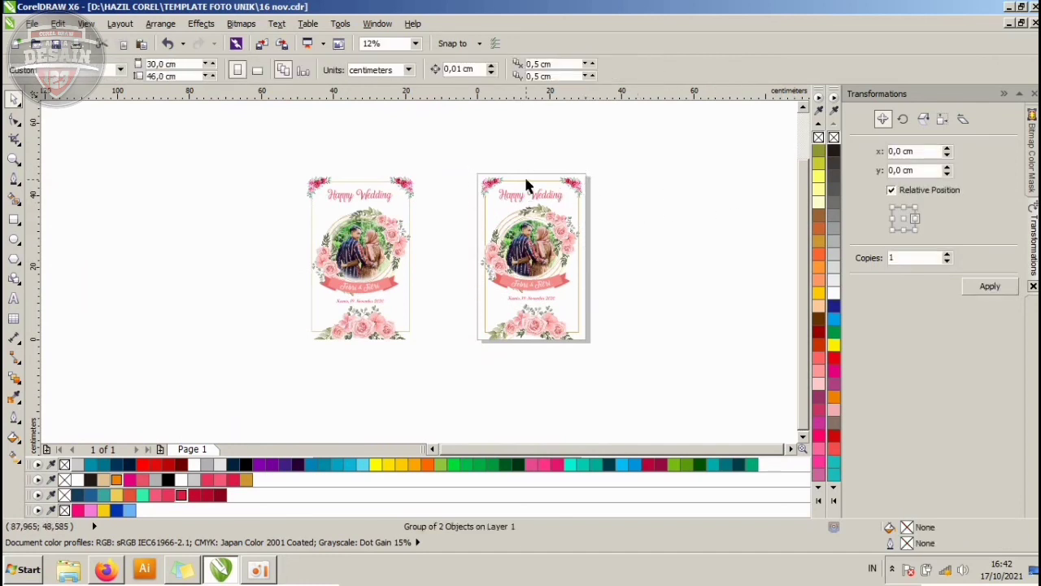
left_click(635, 170)
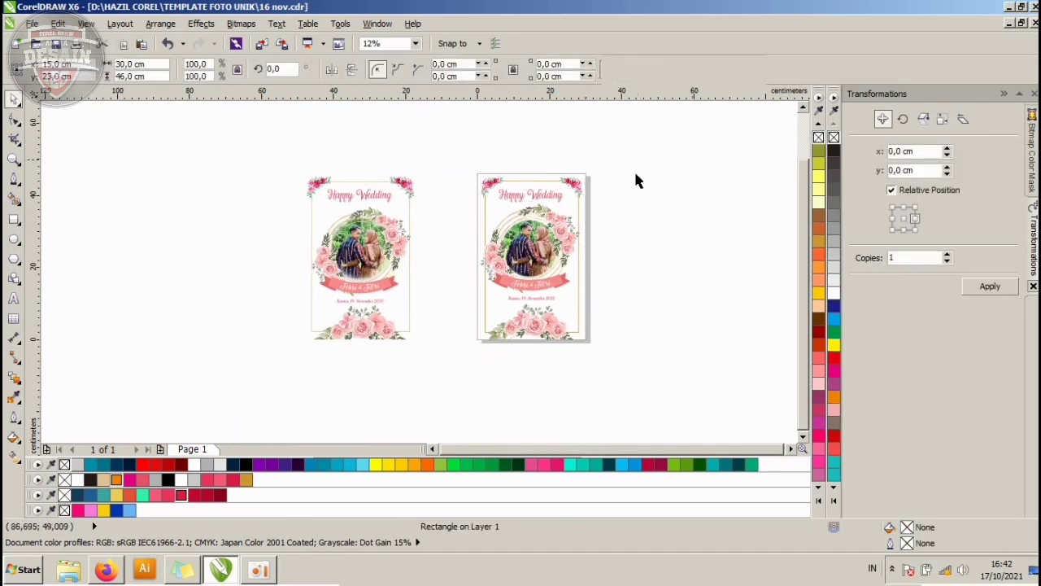
- Group all objects of the rebuilt poster on the page and check that they select as one group
left_click_drag(421, 148, 674, 429)
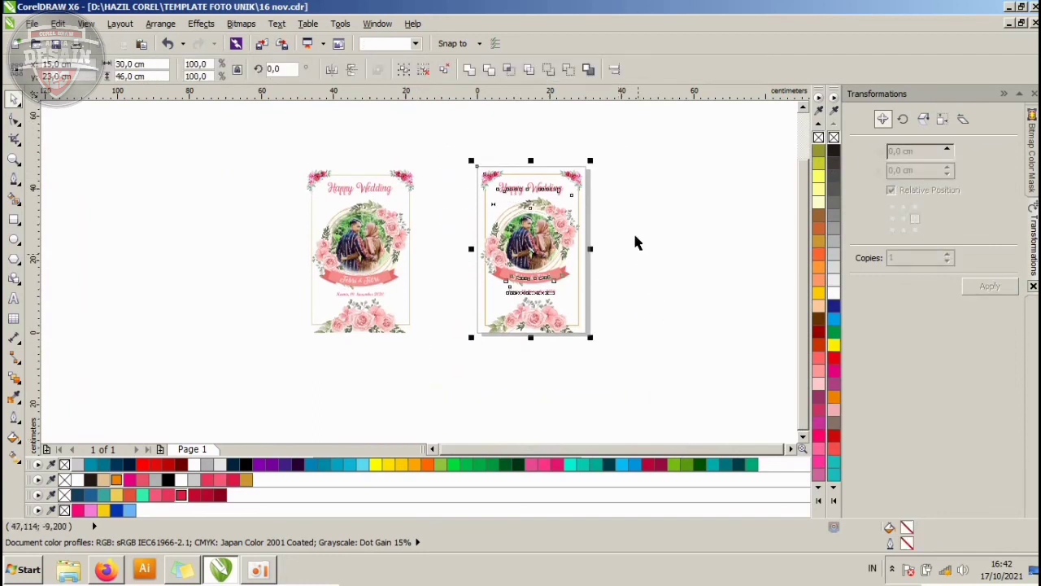
left_click(611, 192)
scroll(591, 179, "up", 1)
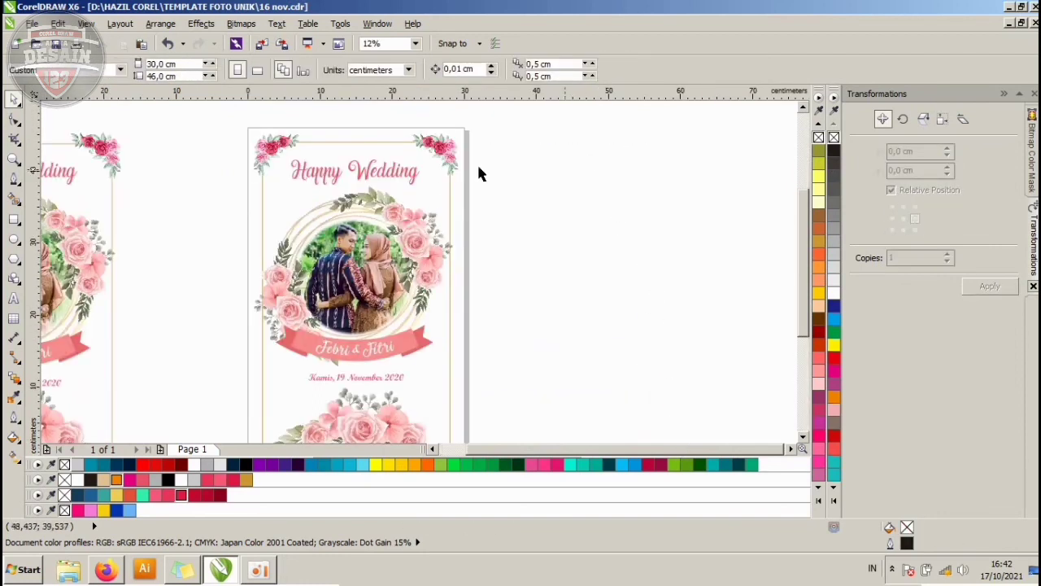
left_click(14, 159)
scroll(260, 174, "down", 1)
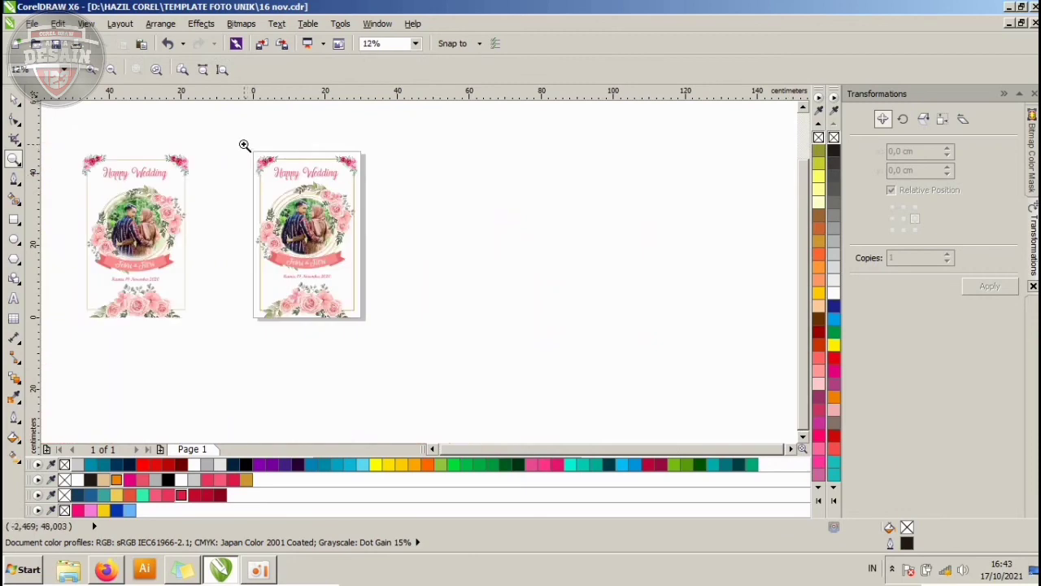
left_click_drag(244, 144, 372, 325)
key("space")
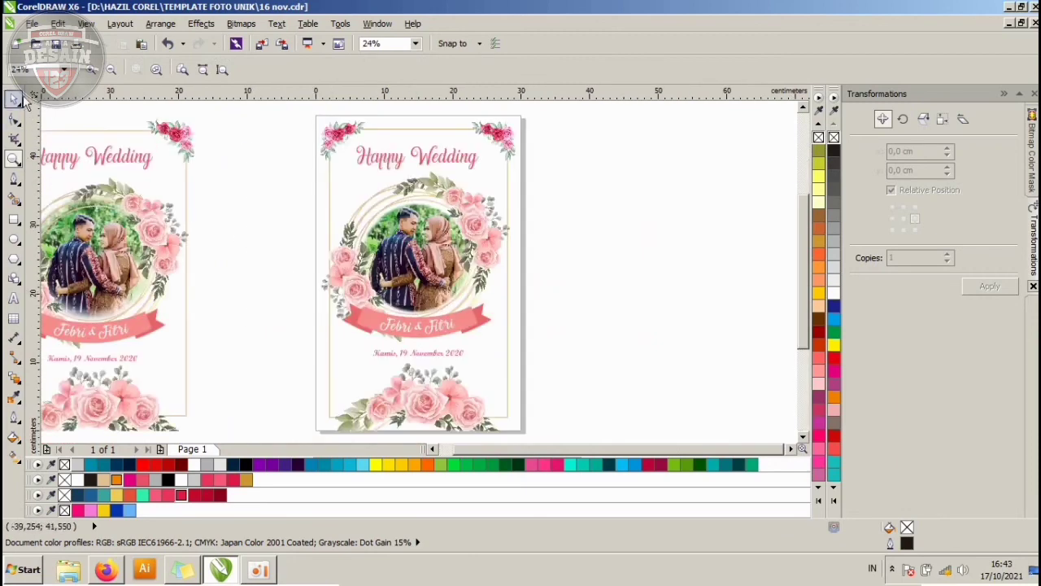
left_click(468, 170)
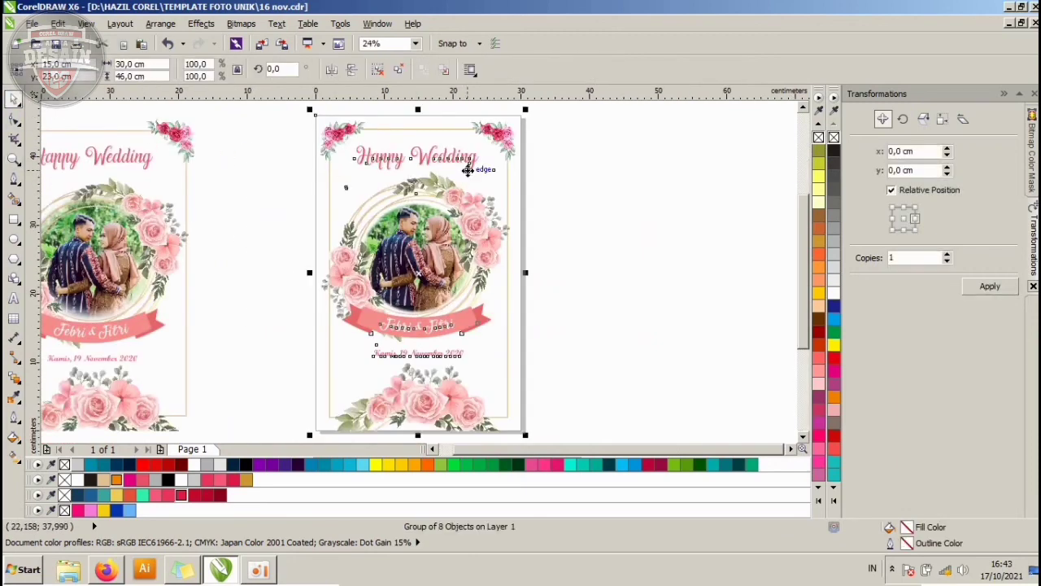
left_click(591, 181)
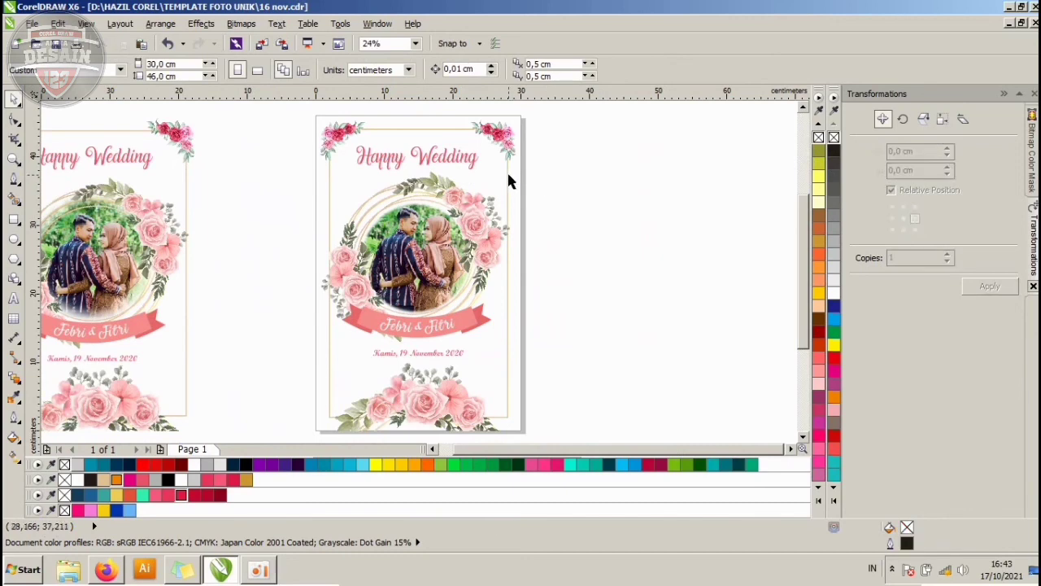
- Frame the reference design and the rebuilt poster side by side and show them in full-screen preview
scroll(509, 180, "down", 1)
left_click(13, 159)
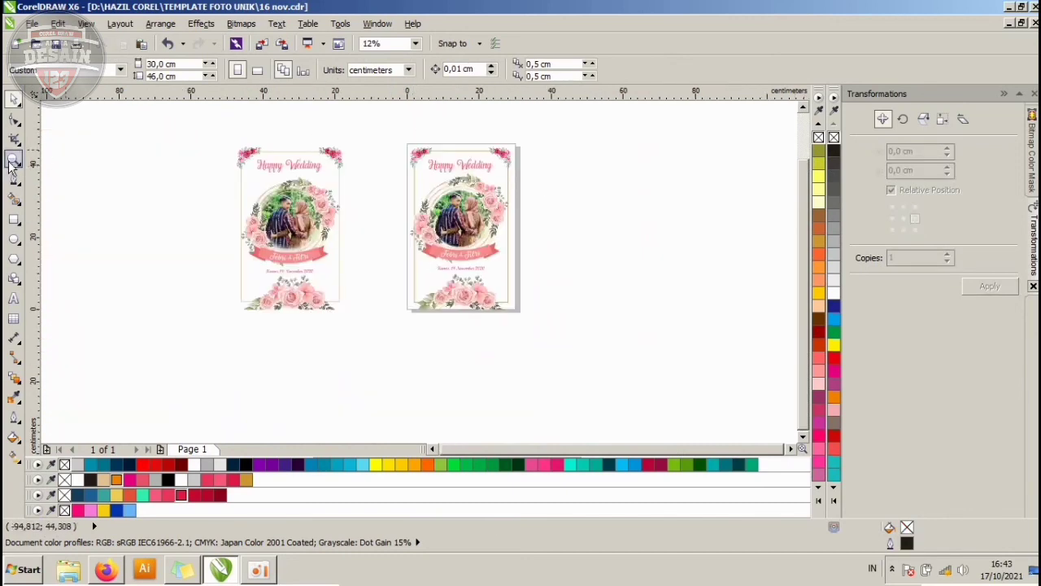
left_click_drag(231, 138, 518, 315)
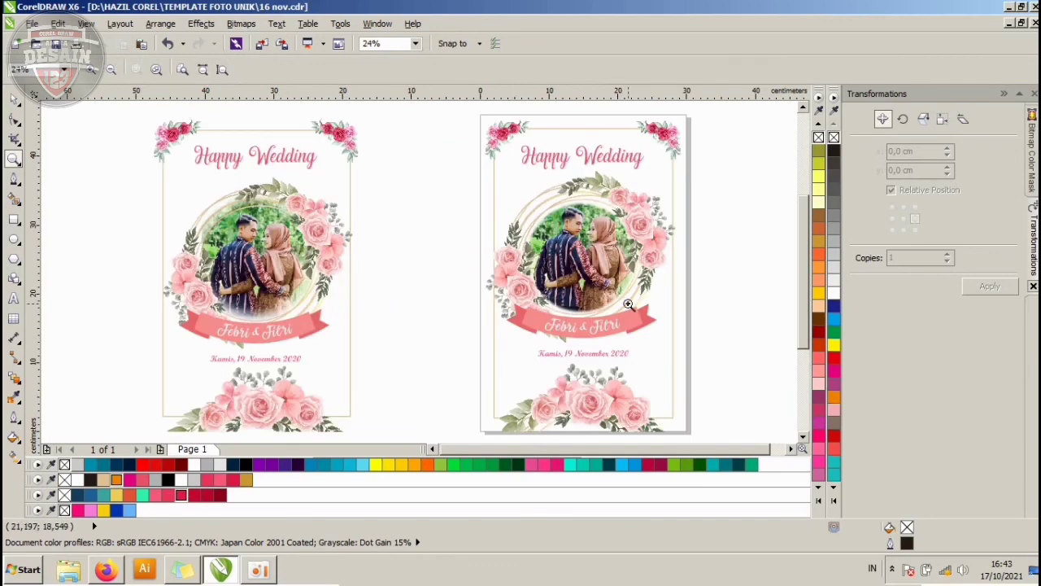
key("F9")
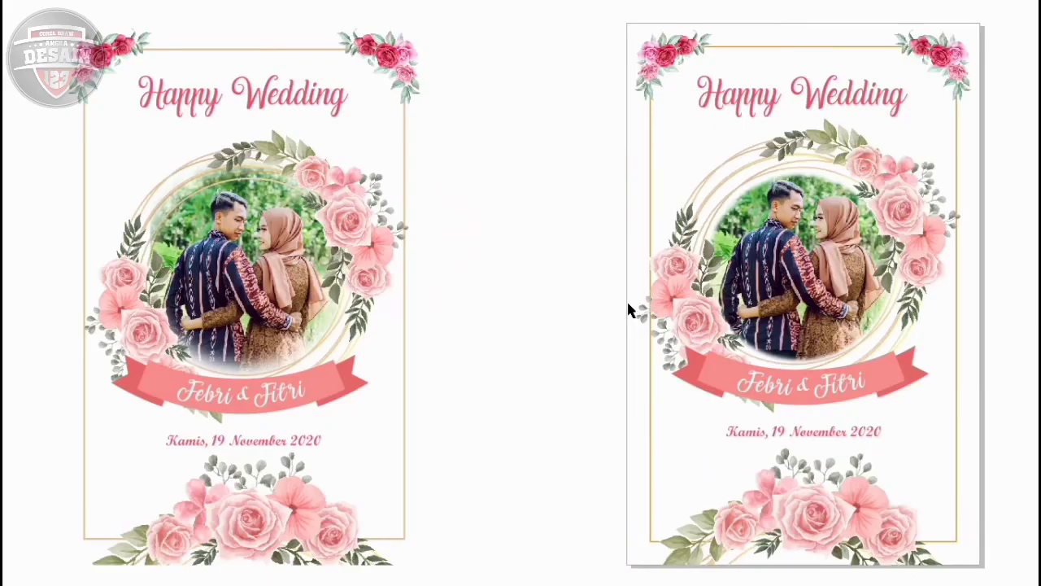